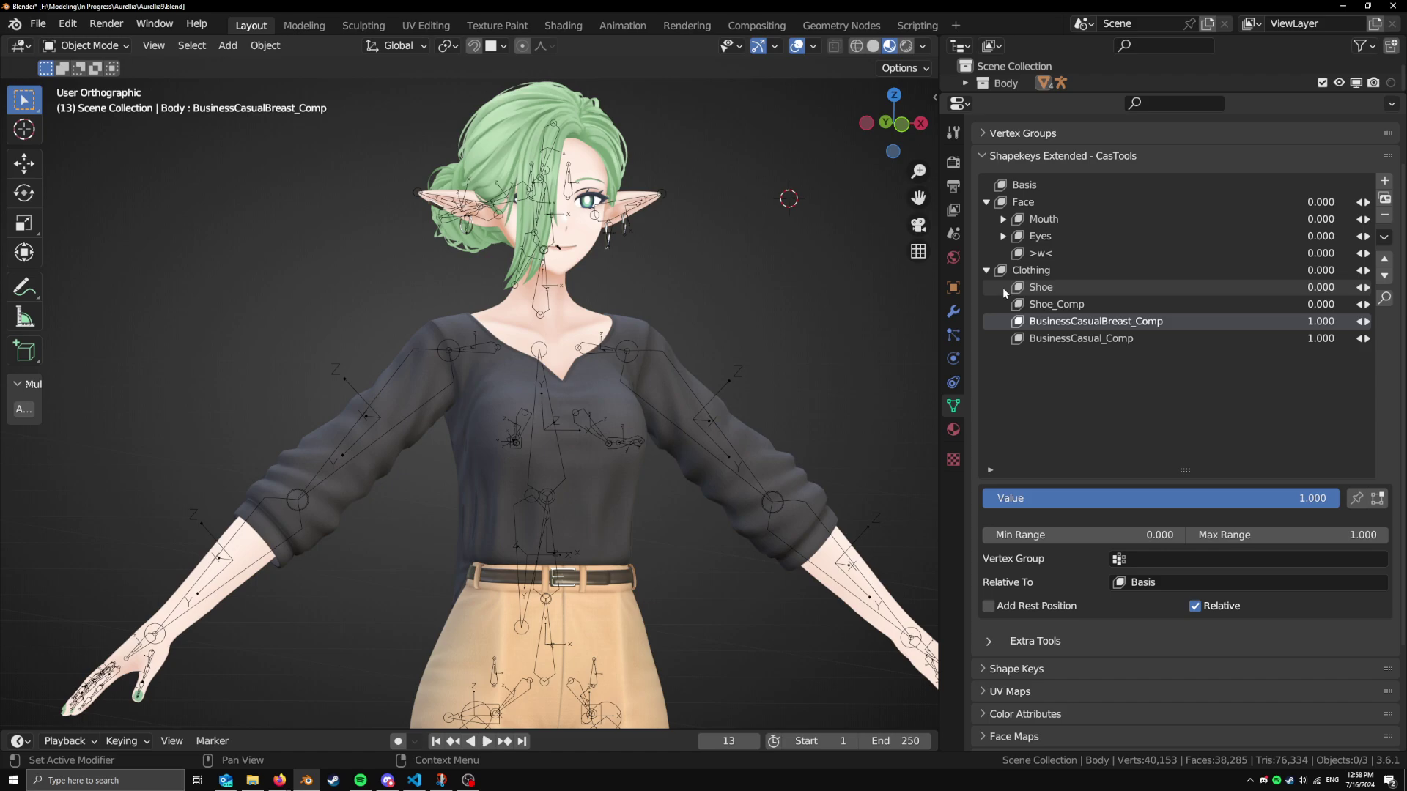
Collapse the Clothing and Face groups and add five new shape keys after Clothing
click(987, 270)
click(987, 202)
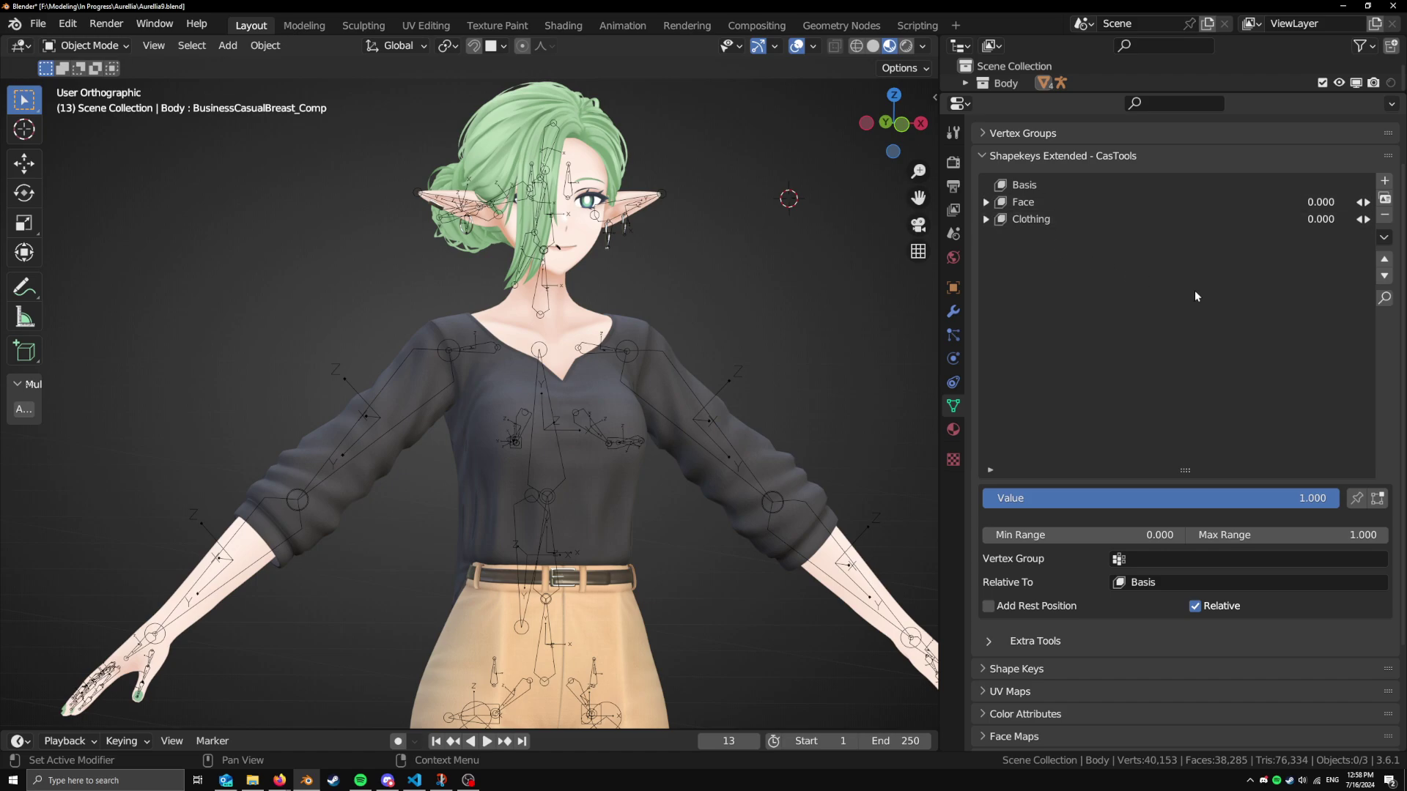
click(1206, 220)
click(1385, 180)
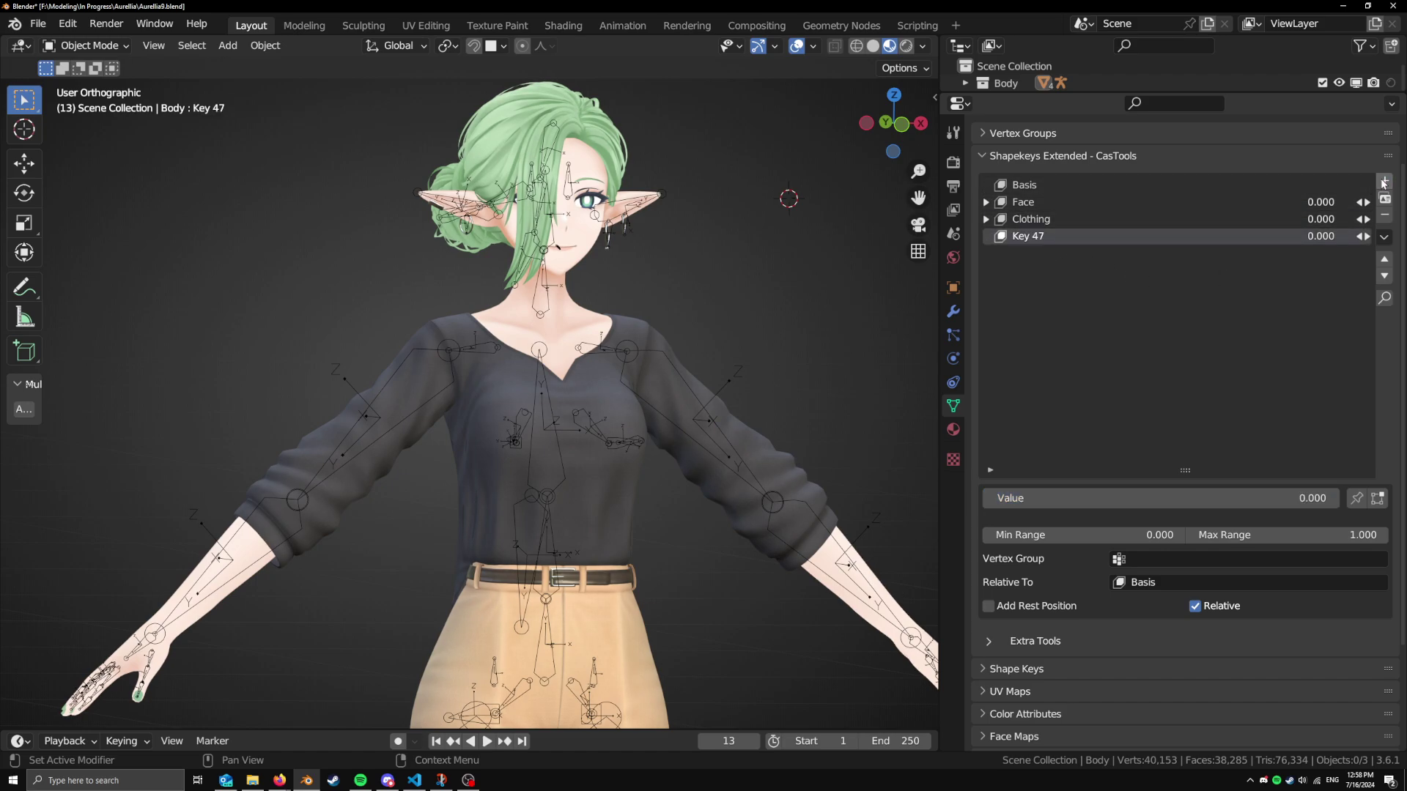
click(1385, 181)
click(1385, 181)
click(1384, 181)
click(1384, 181)
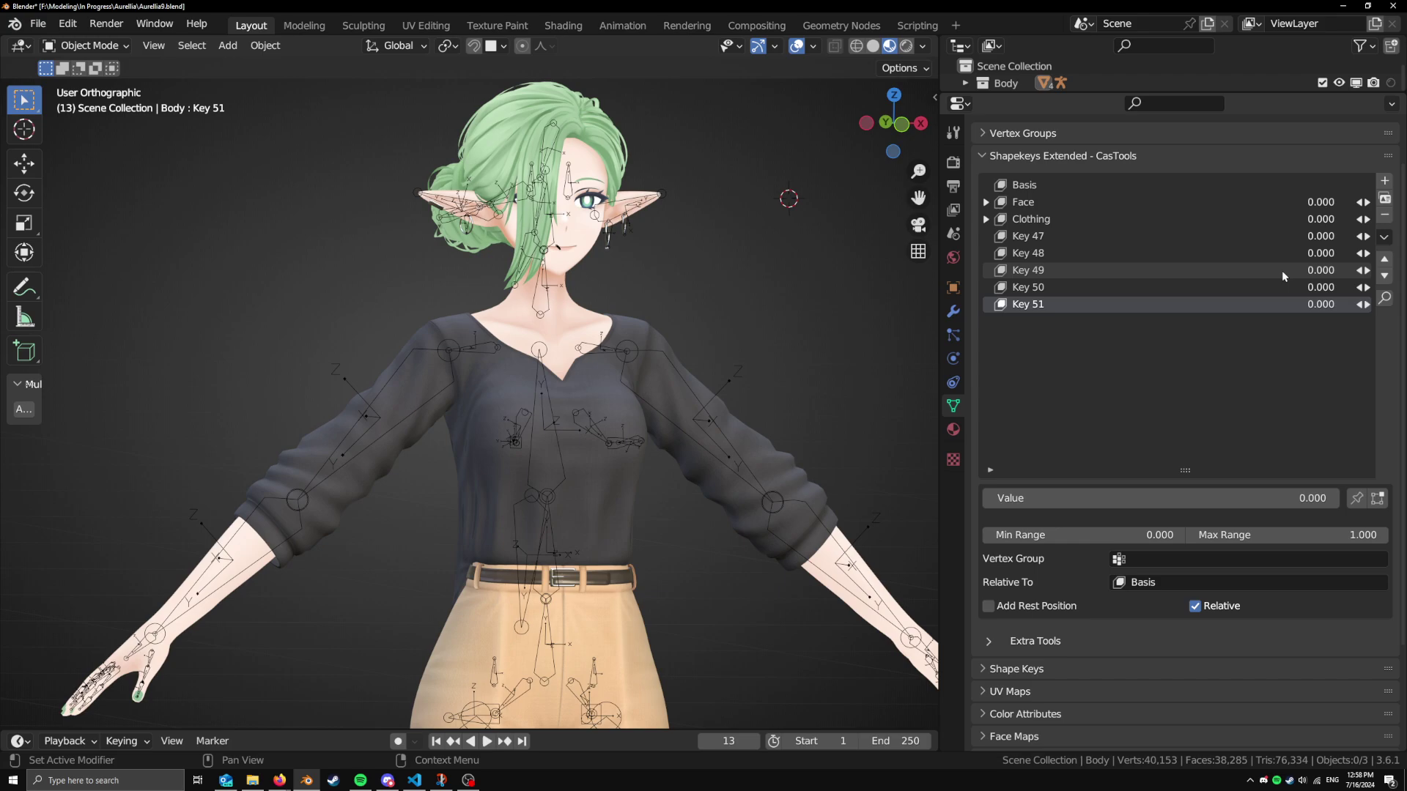
Remove the last two new shape keys and nest Key 48 and Key 49 under Key 47
click(1385, 214)
click(1384, 215)
click(1361, 270)
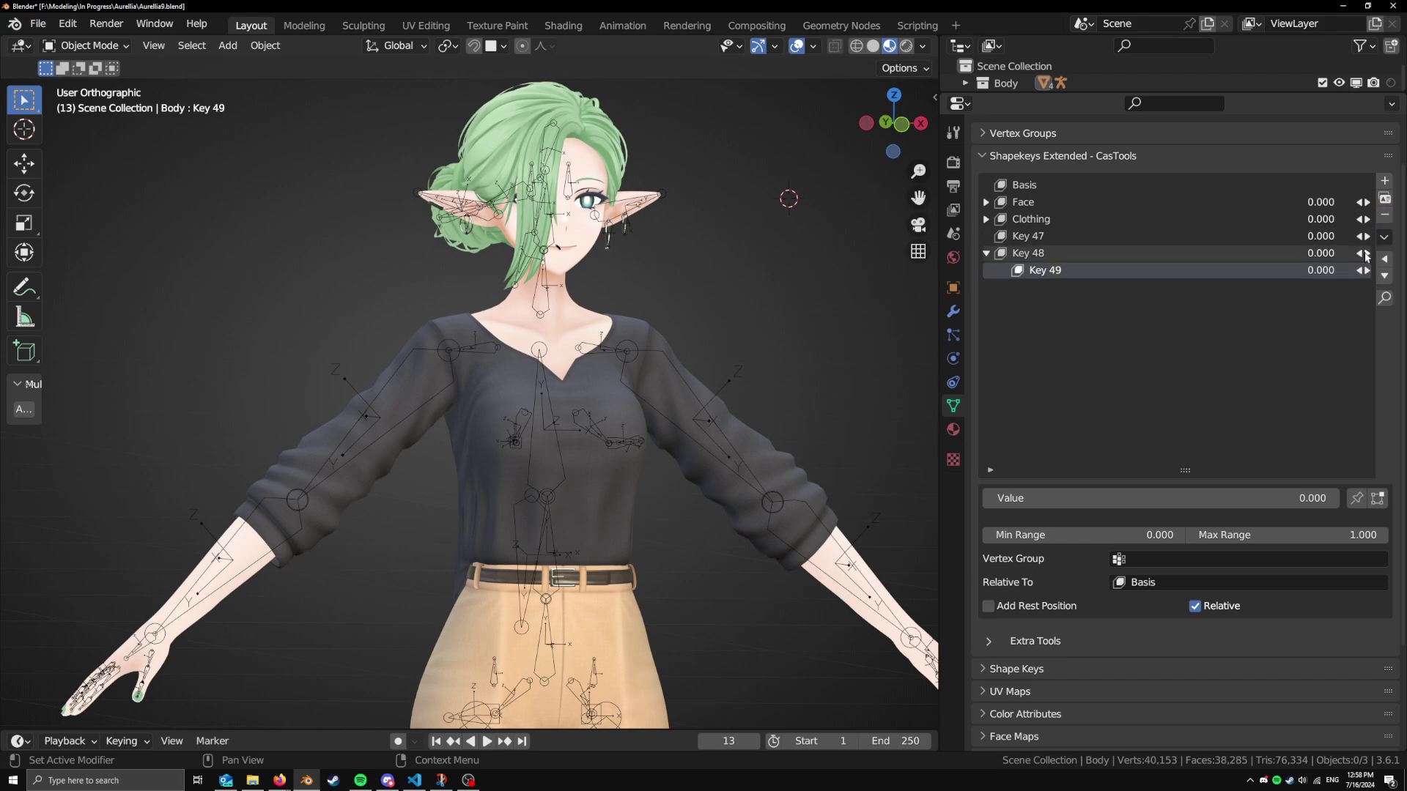
click(1361, 253)
click(1172, 236)
click(1173, 236)
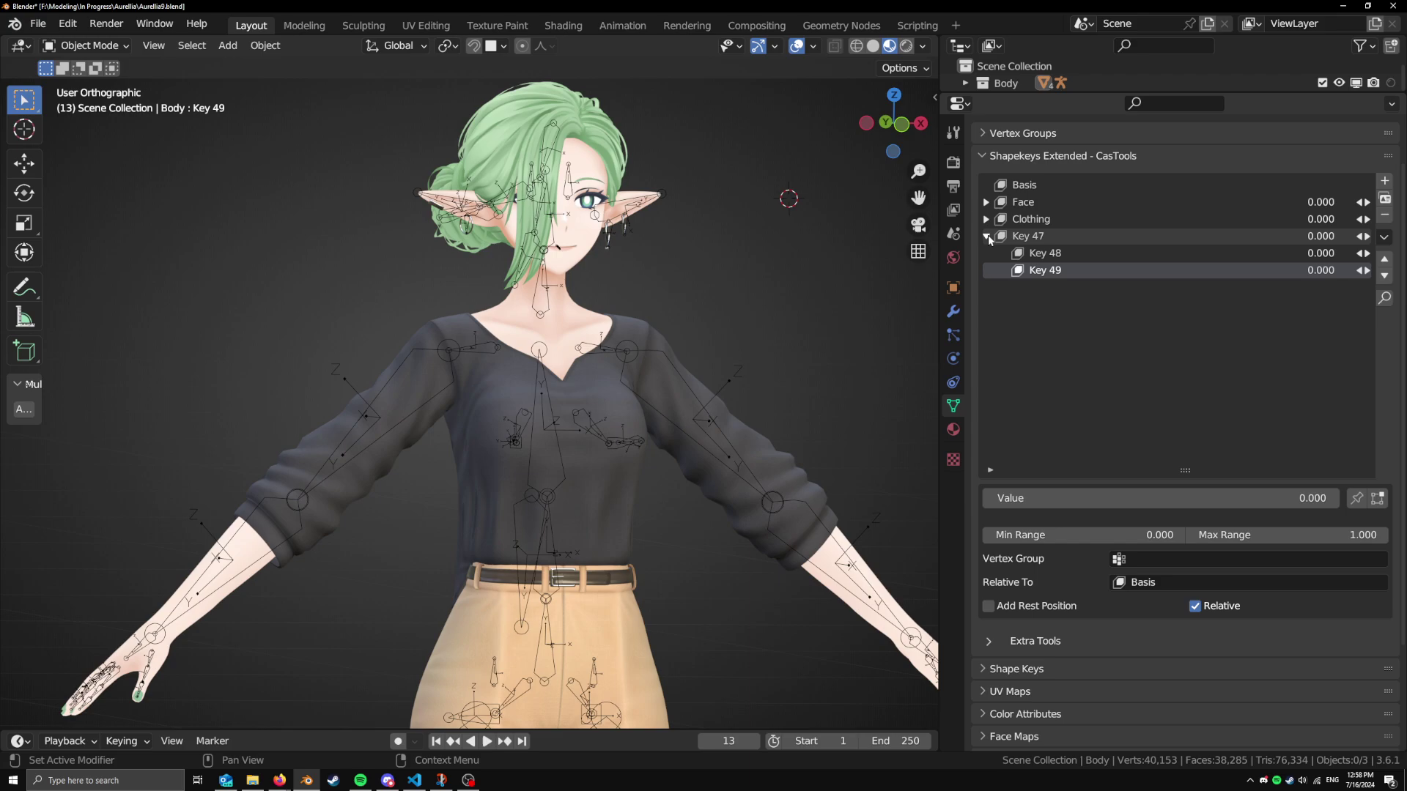
Delete Key 47 together with its nested keys Key 48 and Key 49
click(1384, 215)
click(1384, 215)
click(1384, 215)
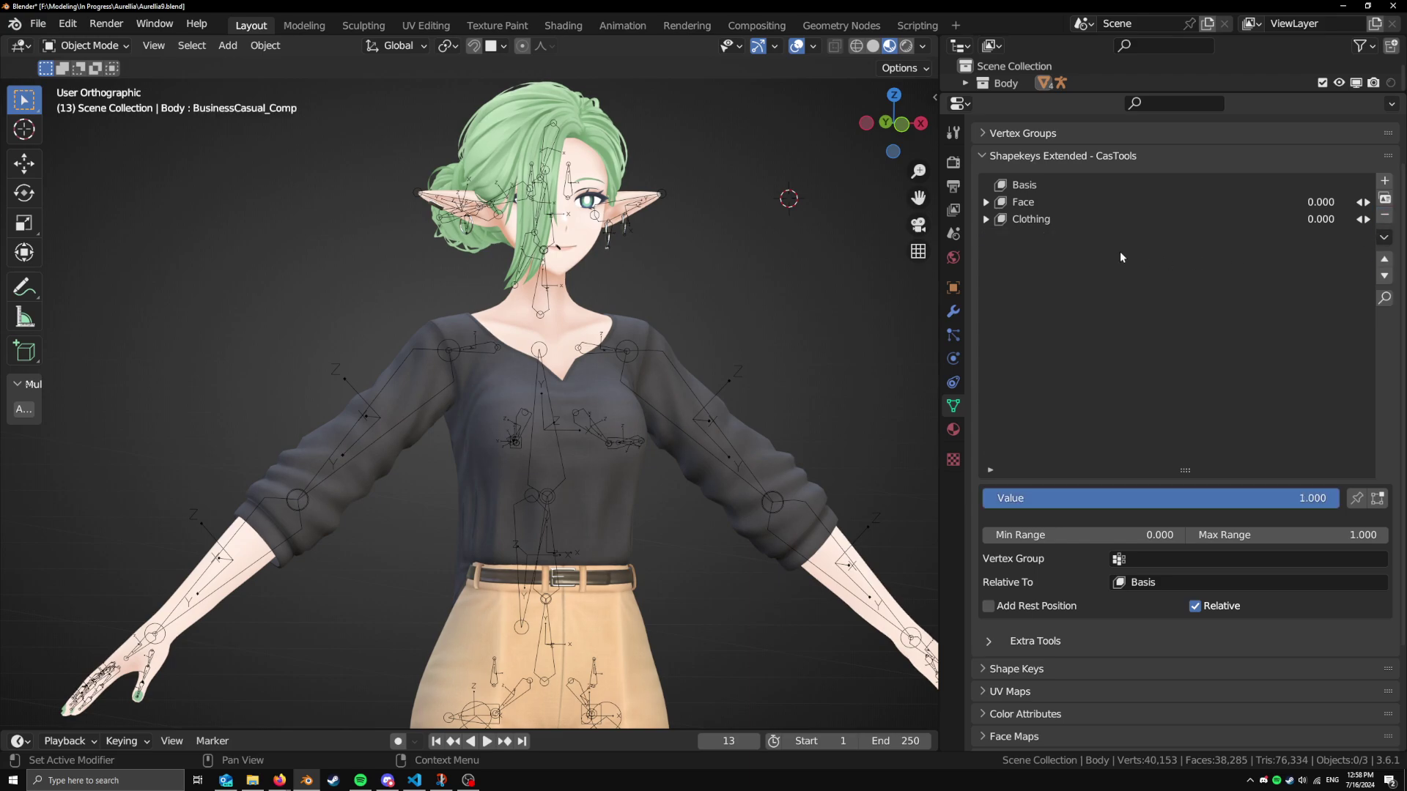
Examine the shape keys nested in the Face group, including its Mouth, VRC_Visemes and Eyes subgroups, and leave the group collapsed
click(1029, 218)
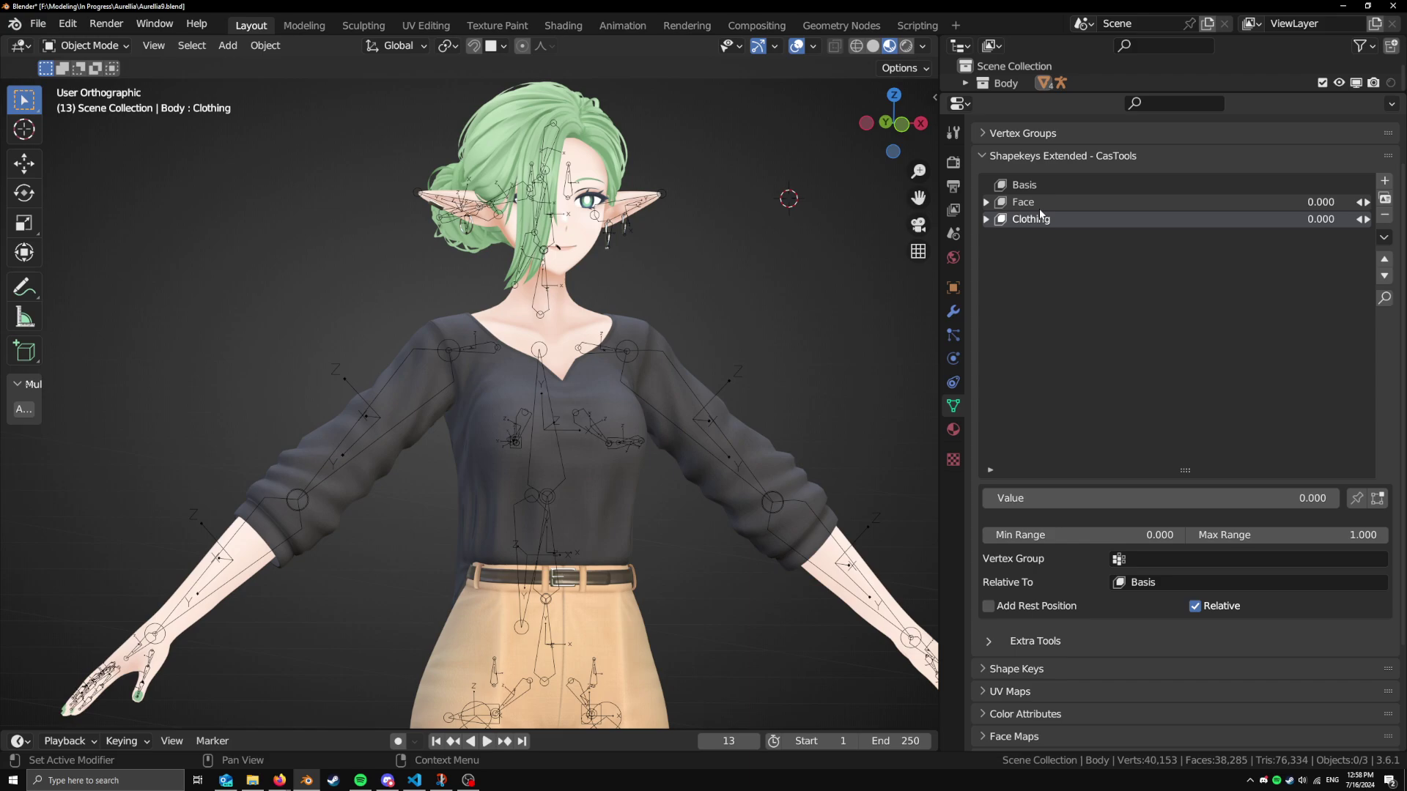
click(1039, 206)
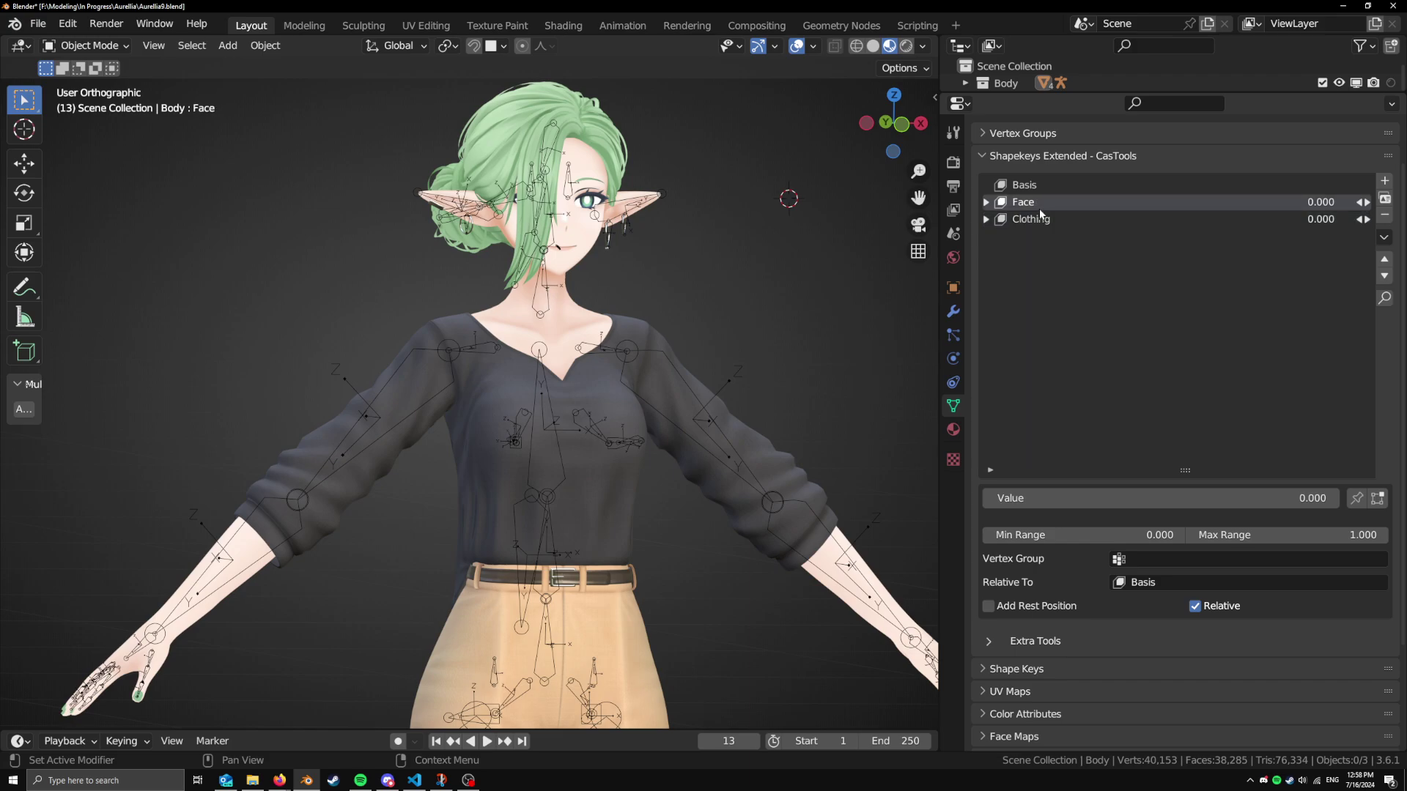
click(986, 202)
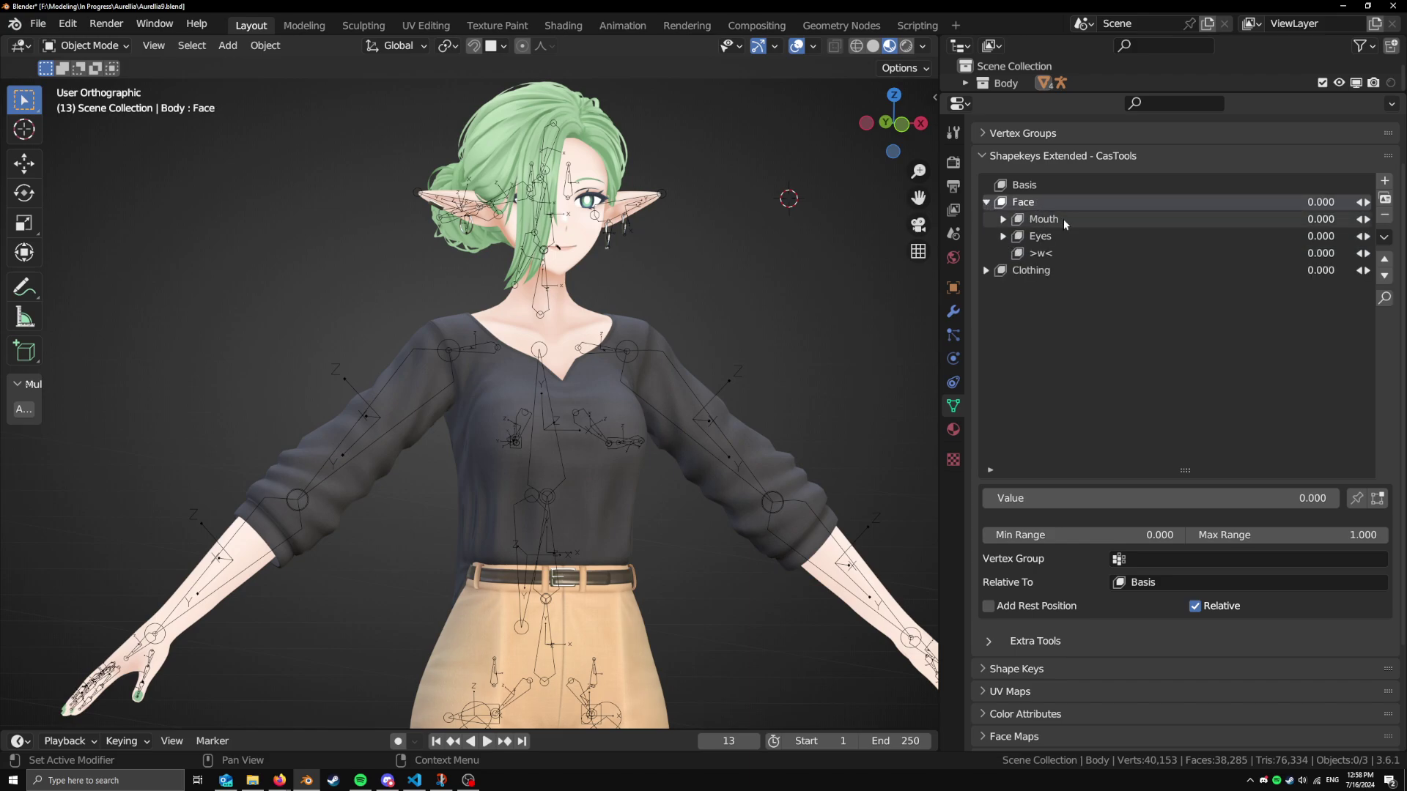
click(1003, 220)
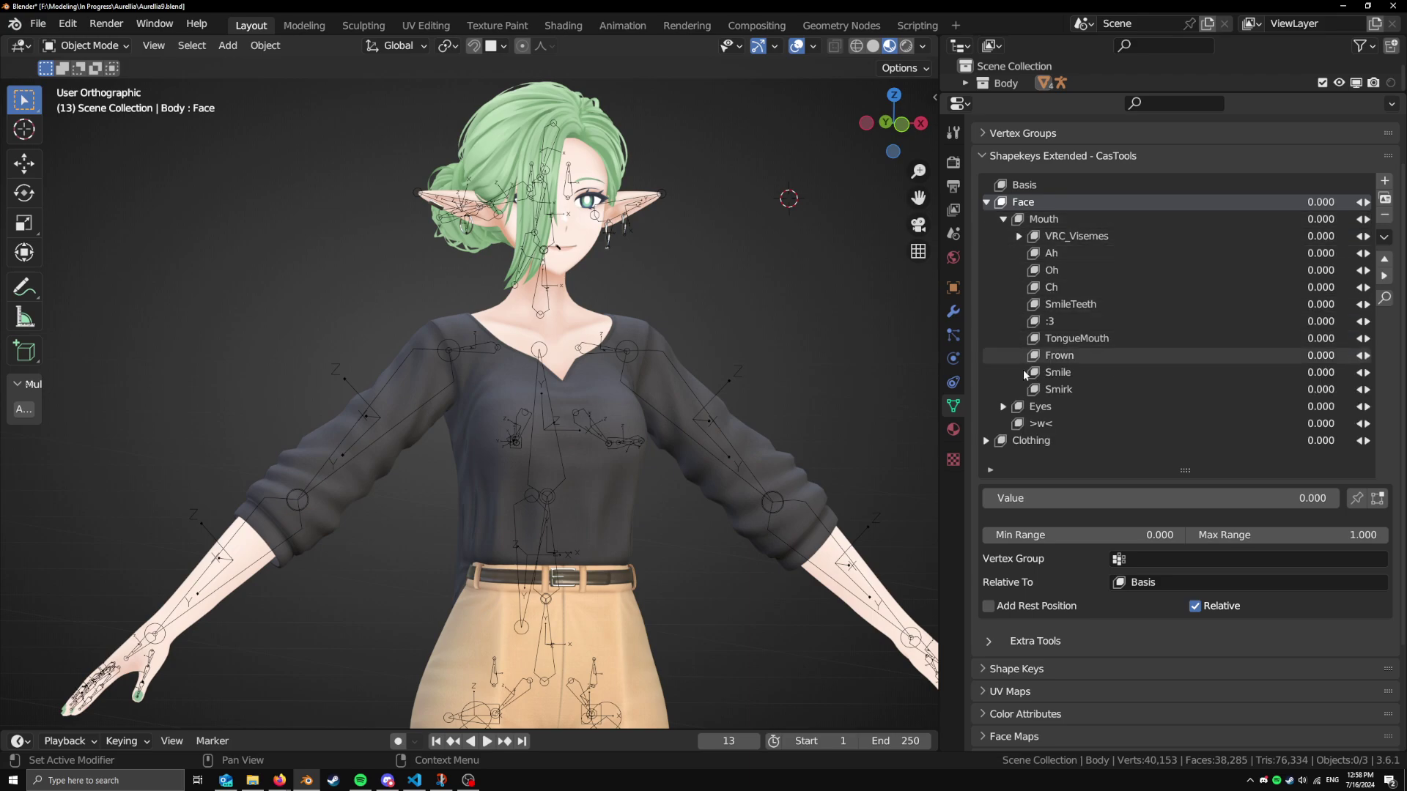
click(1003, 407)
scroll(1053, 392, down, 2)
scroll(1053, 393, up, 2)
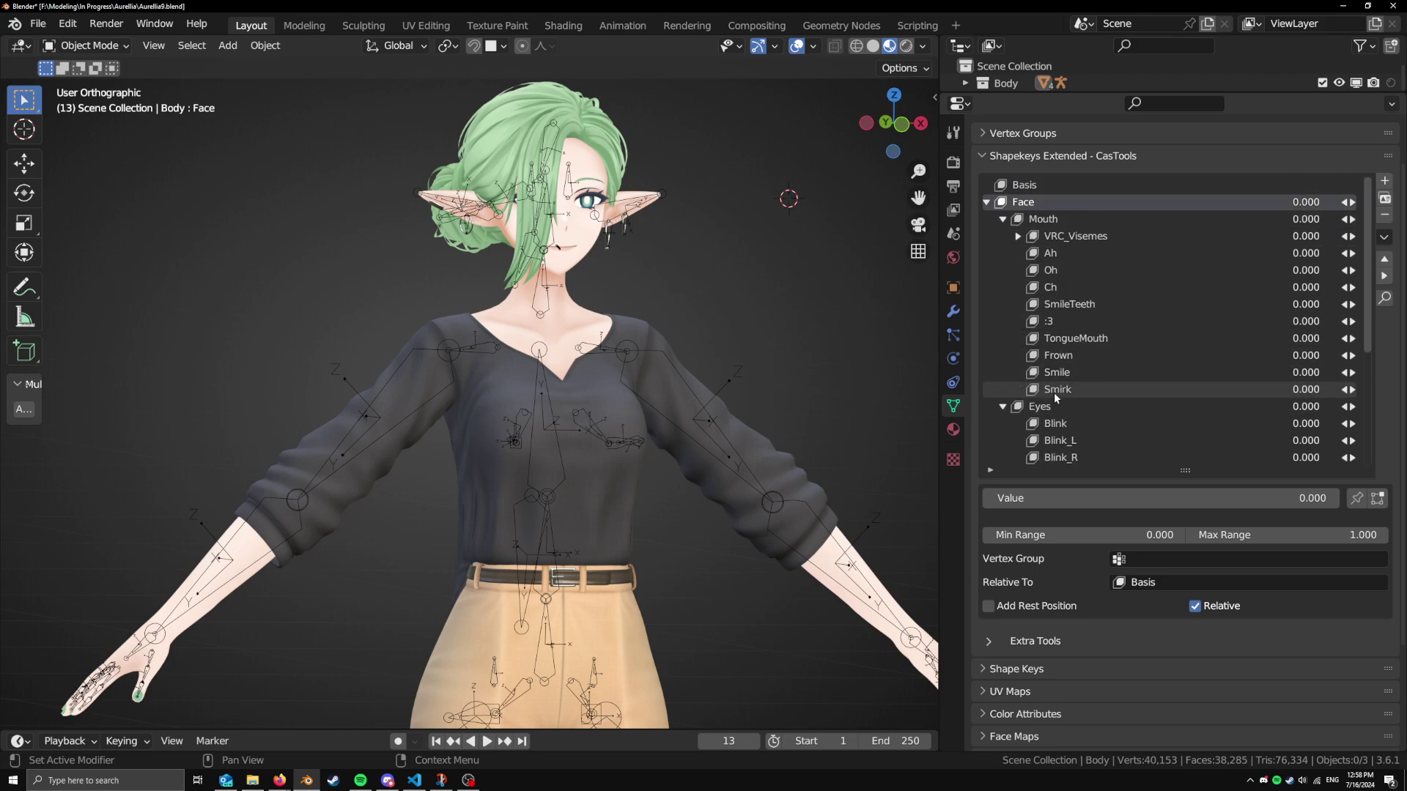
click(1017, 236)
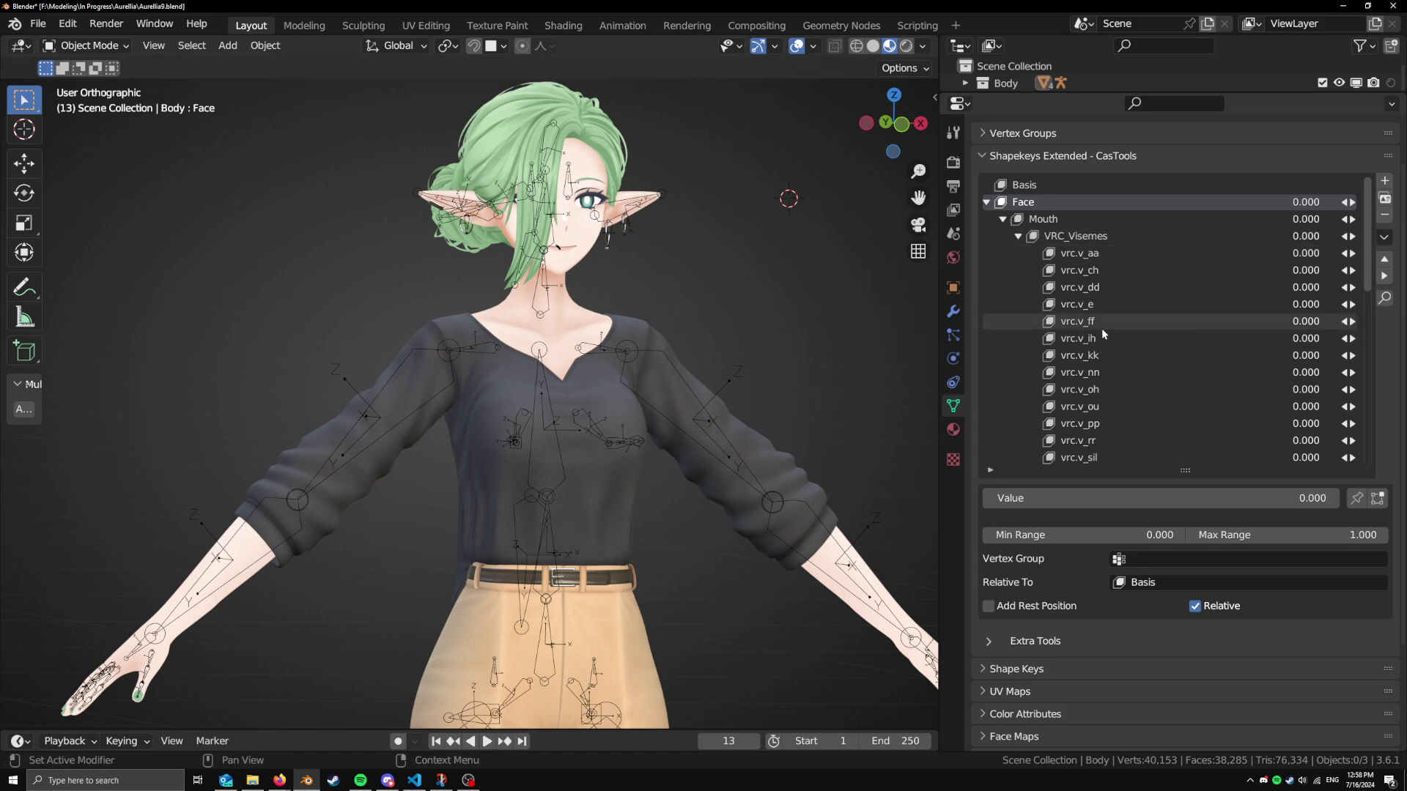
scroll(1082, 353, down, 3)
scroll(1082, 353, up, 3)
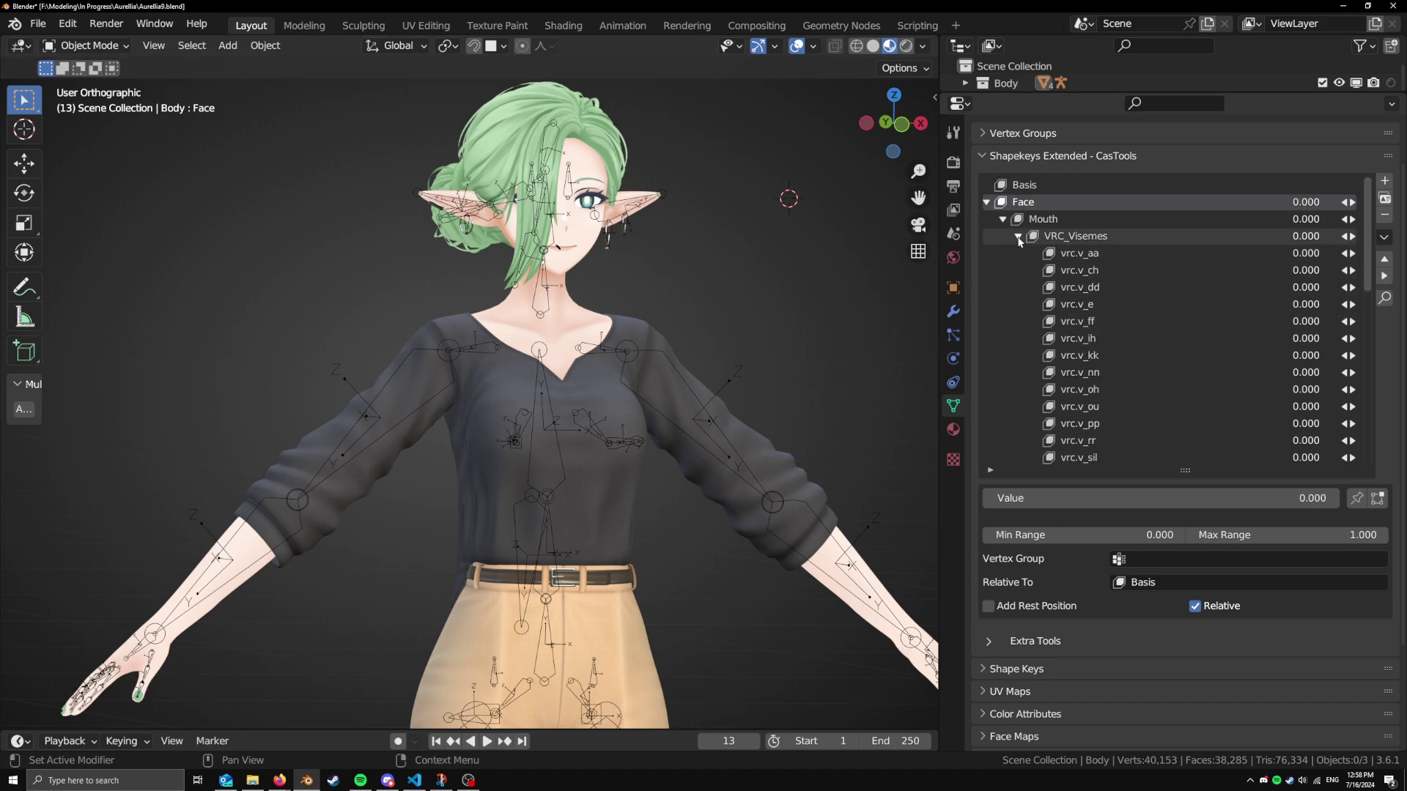
click(1018, 236)
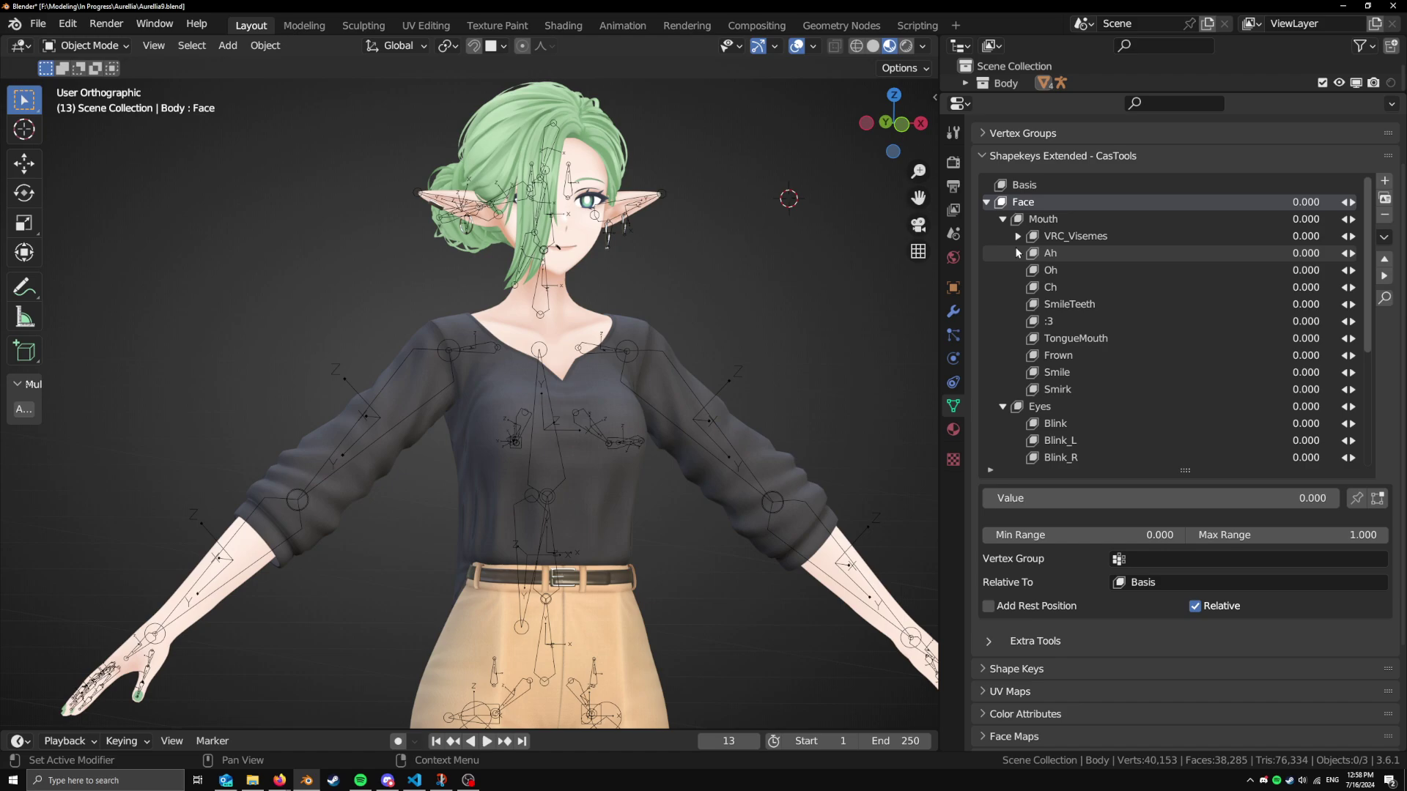
scroll(1063, 381, down, 6)
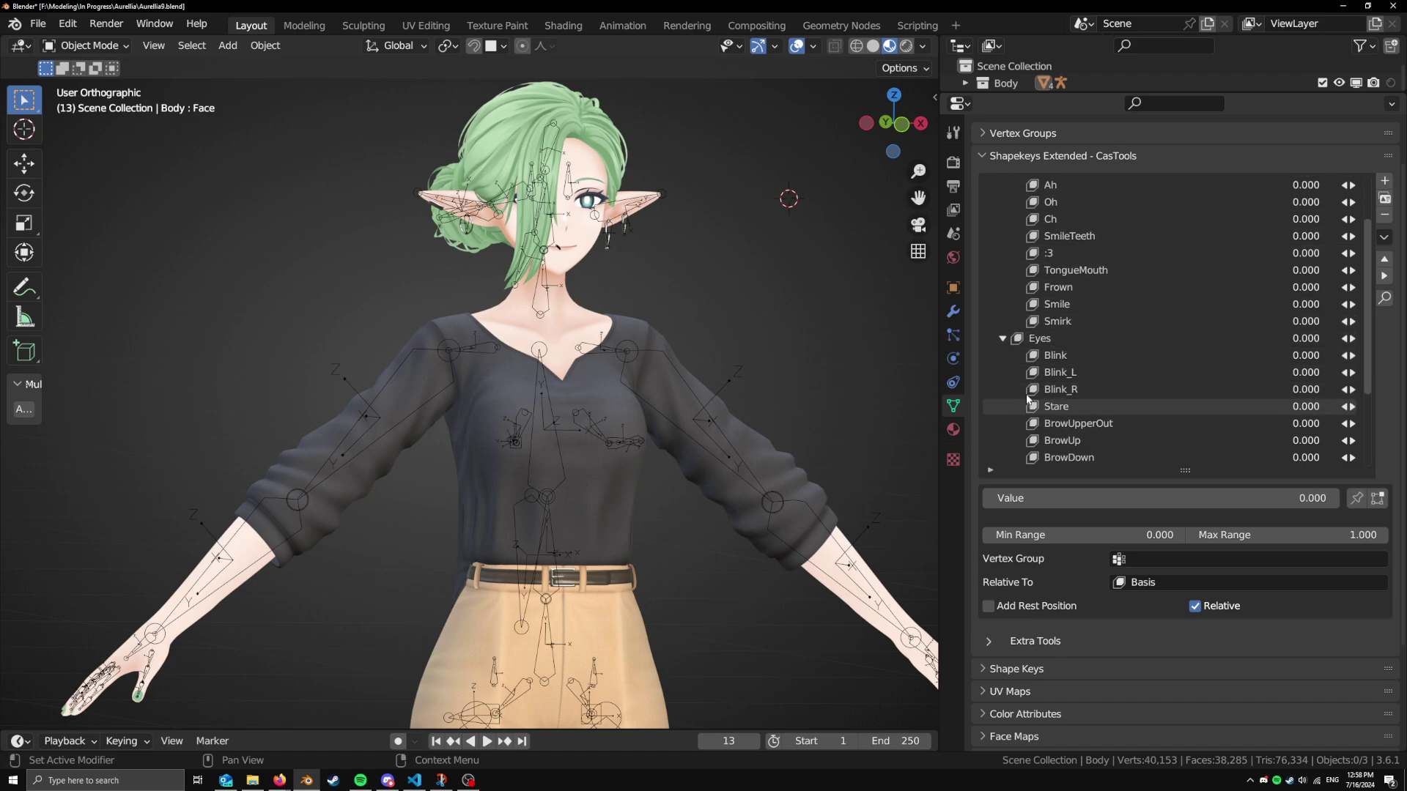
scroll(1068, 391, up, 6)
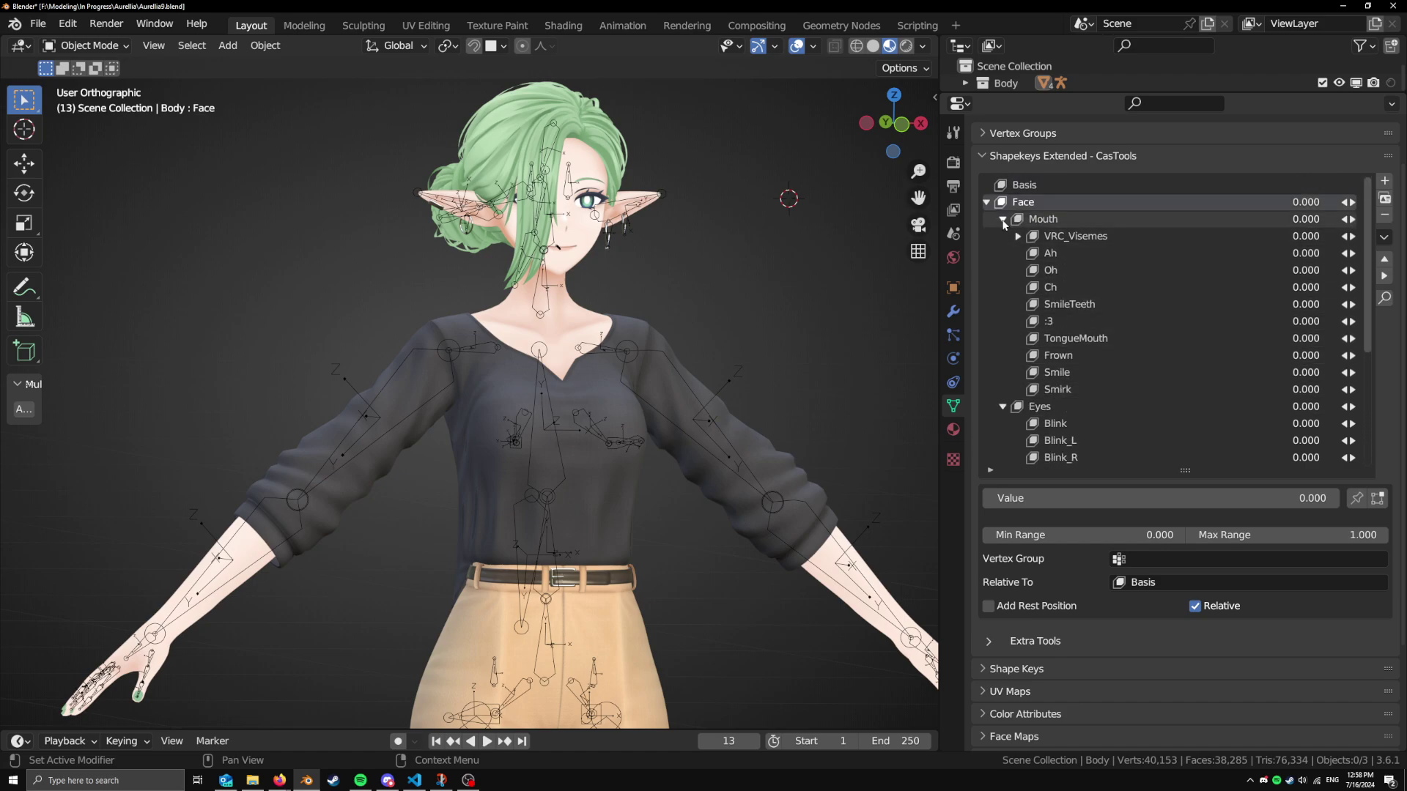
click(1002, 219)
click(1003, 236)
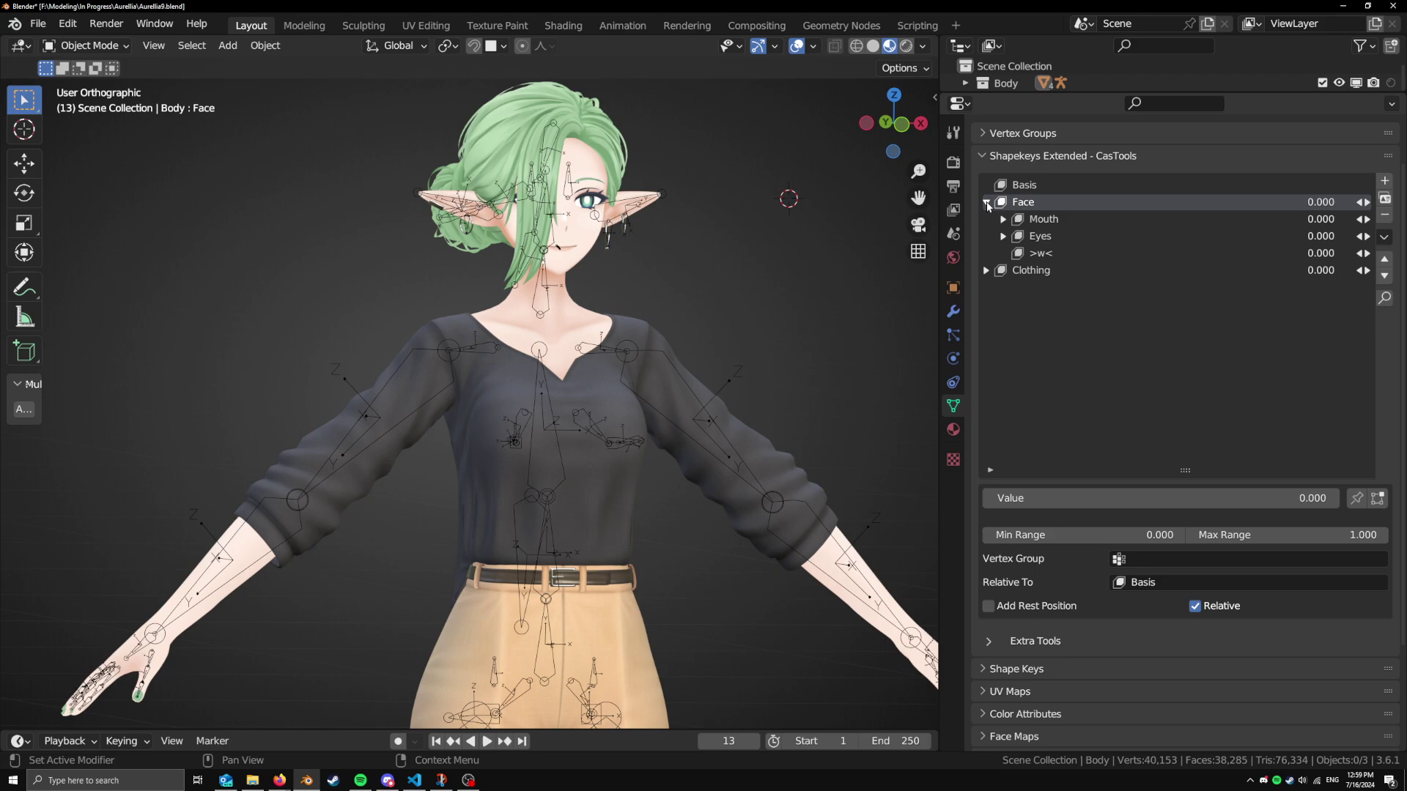
click(987, 202)
Examine the shape keys nested in the Clothing group and leave it collapsed
click(986, 219)
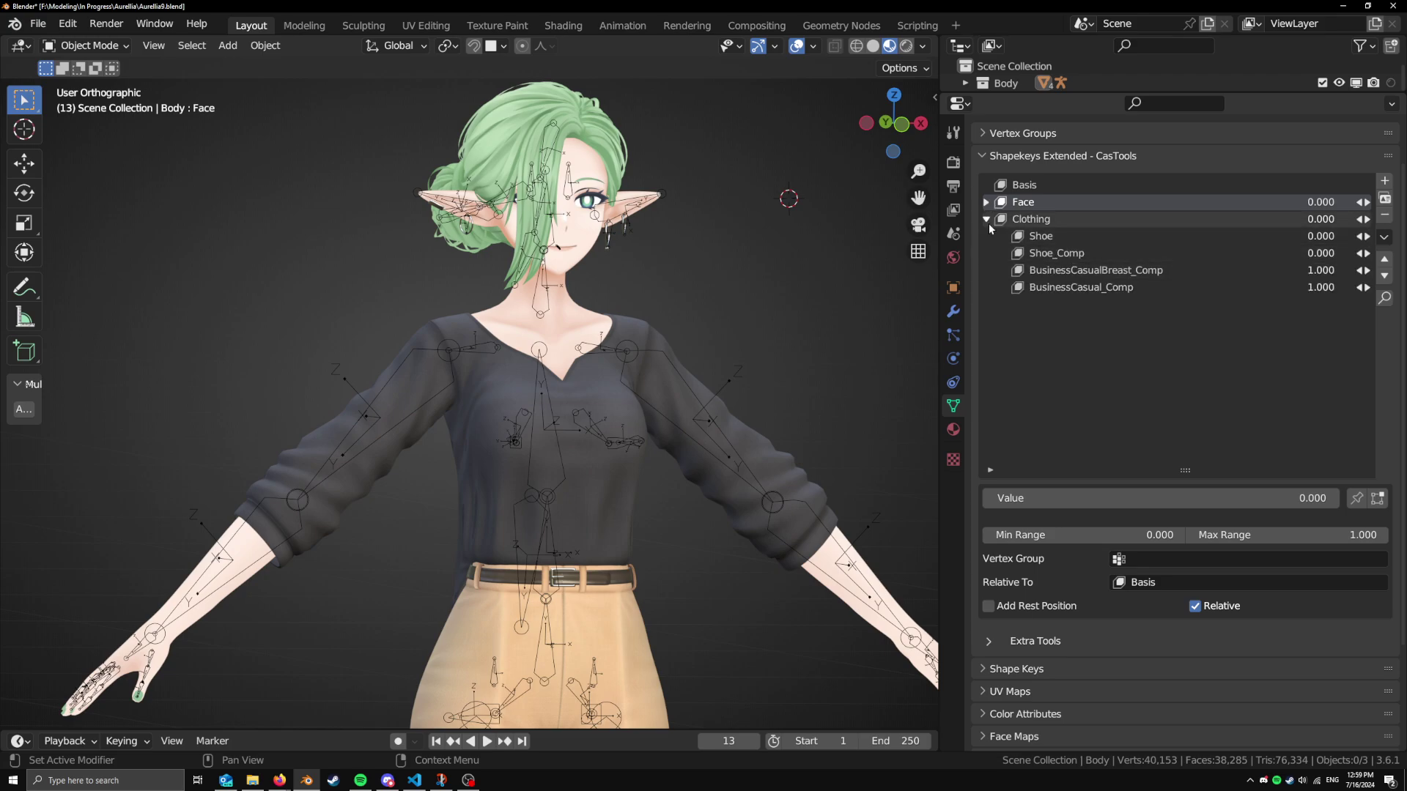
click(986, 220)
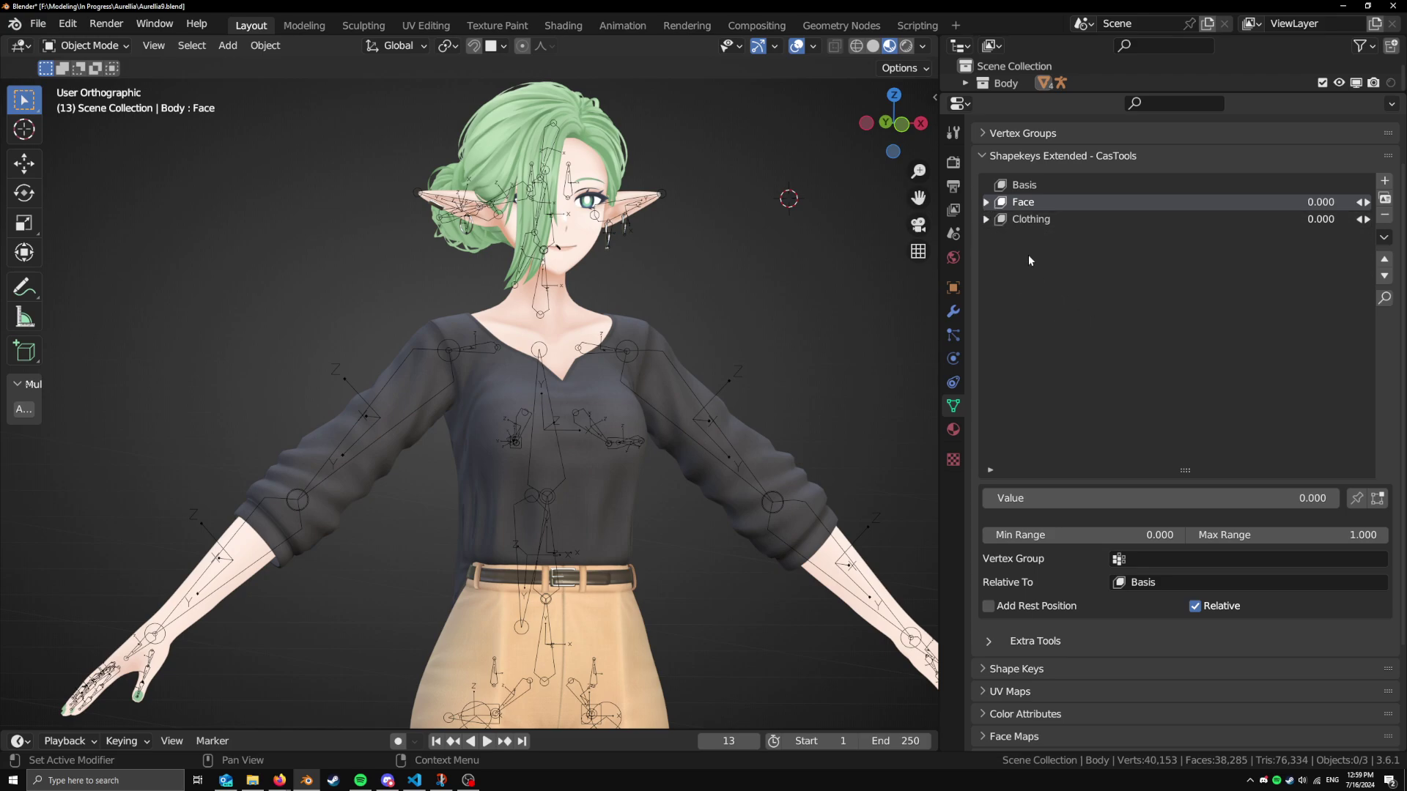
click(986, 220)
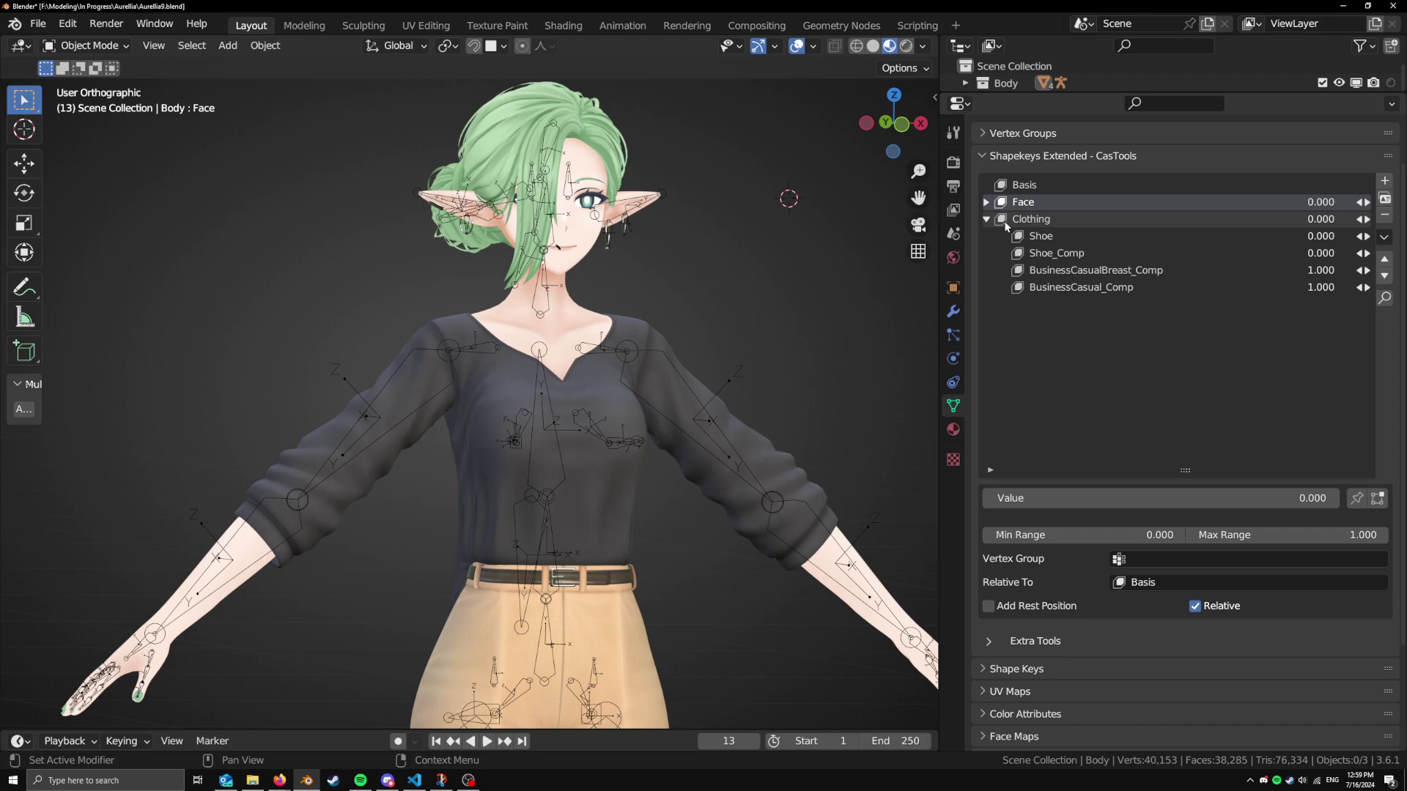
click(986, 219)
Add two new shape keys after the Clothing group
click(1273, 221)
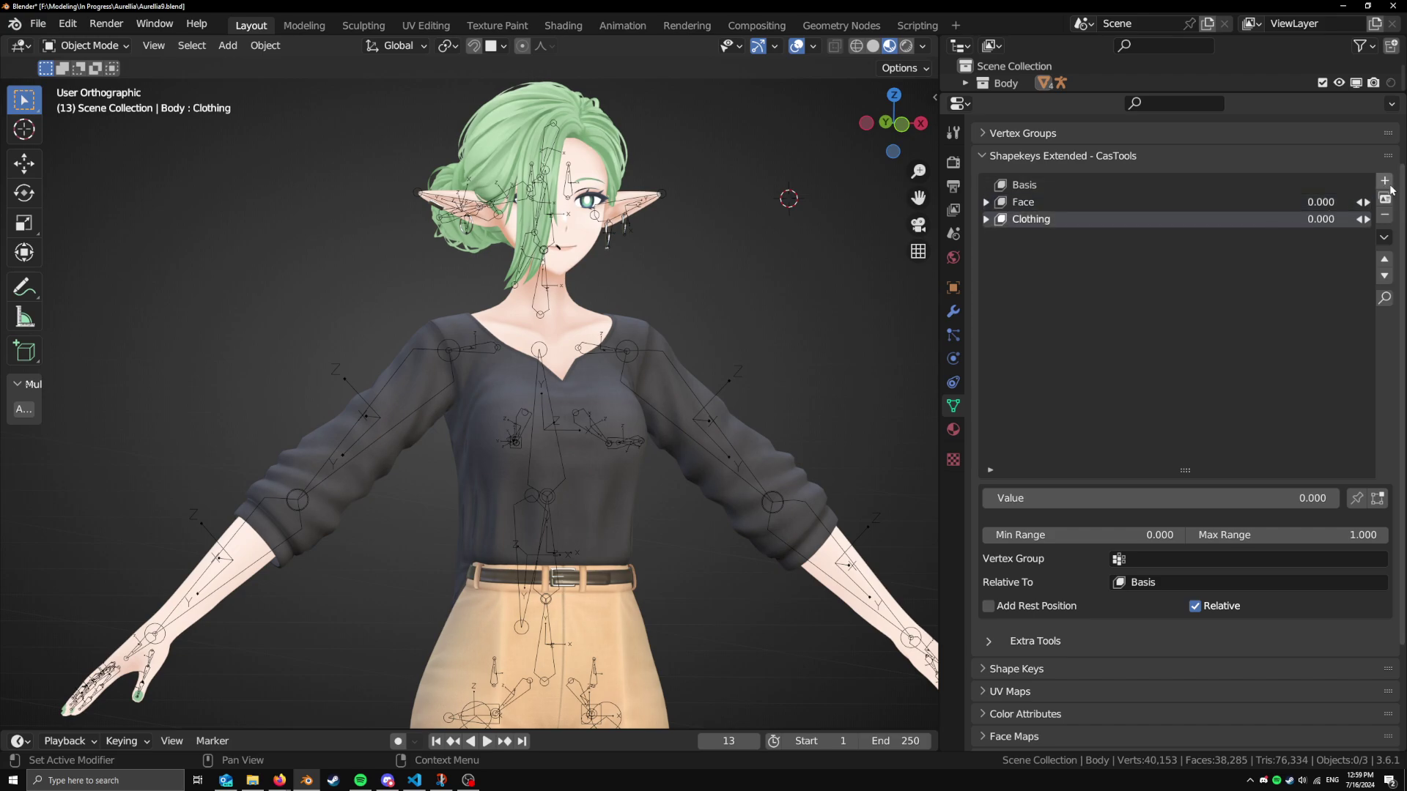
click(1385, 181)
click(1385, 180)
Rename the first added shape key to New and nest Key 48 beneath it
click(1067, 236)
double_click(1067, 236)
text(NEw)
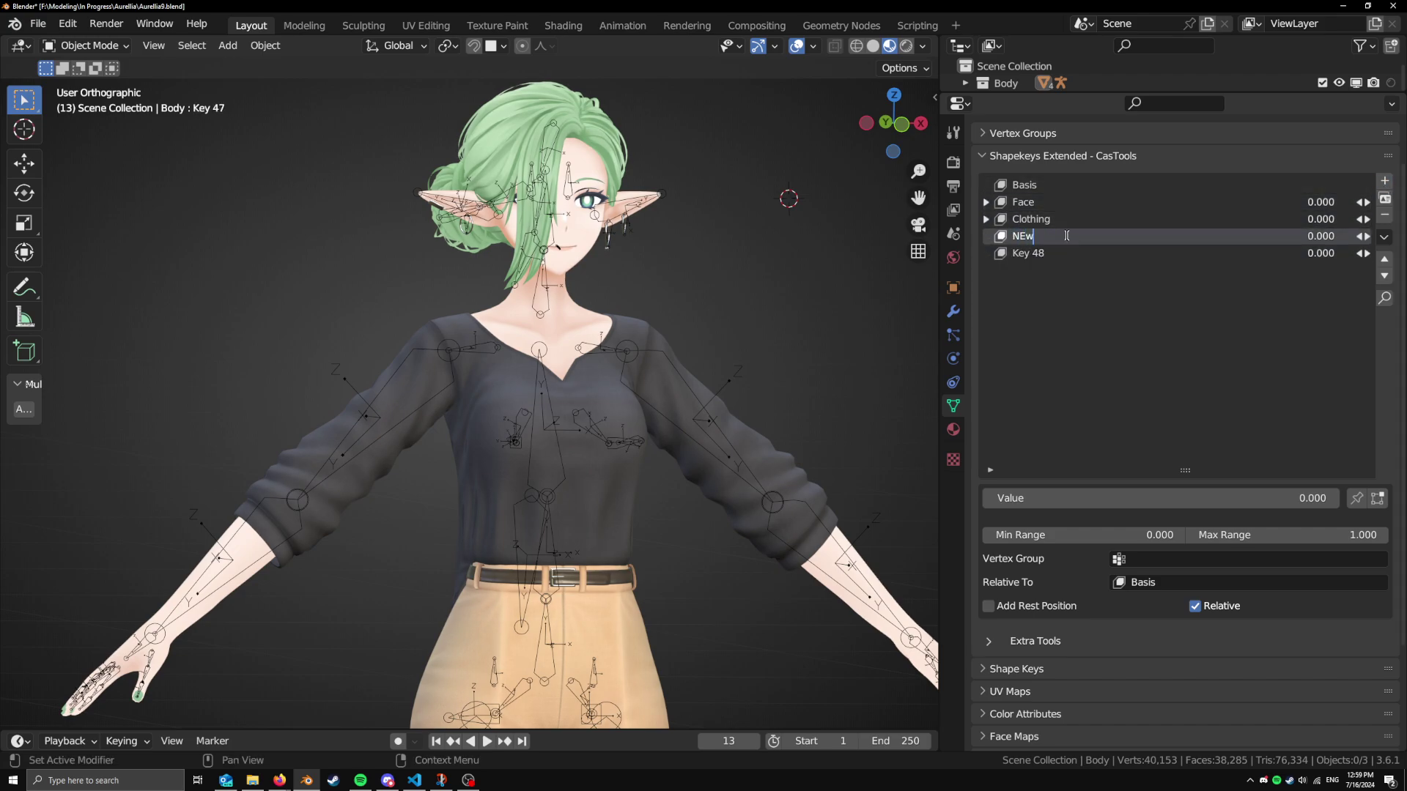
key(Return)
double_click(1079, 233)
text(New)
key(Return)
click(1173, 253)
drag(1172, 254, 1173, 236)
Expand the standard Shape Keys list and select the Mouth key near its beginning
scroll(1055, 607, down, 3)
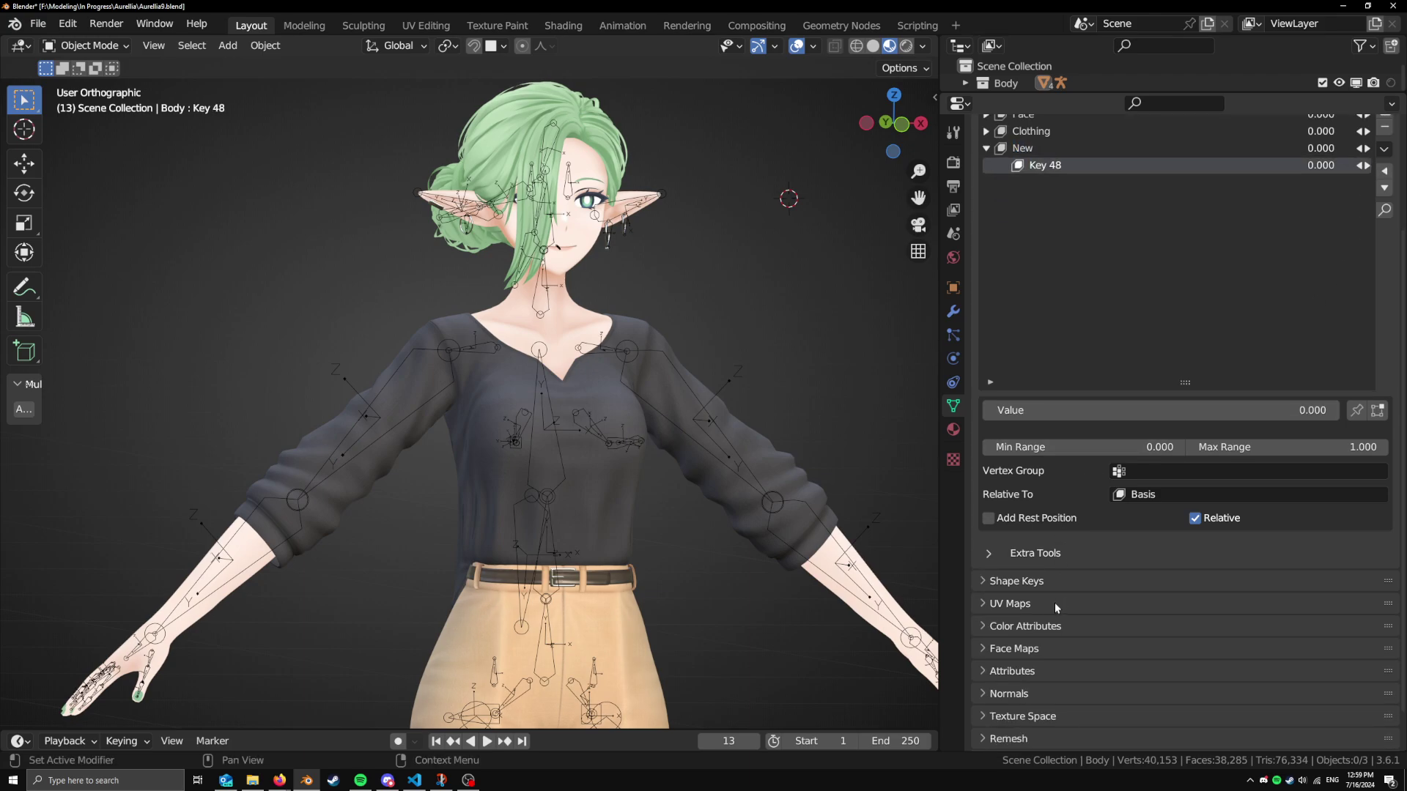
click(1017, 585)
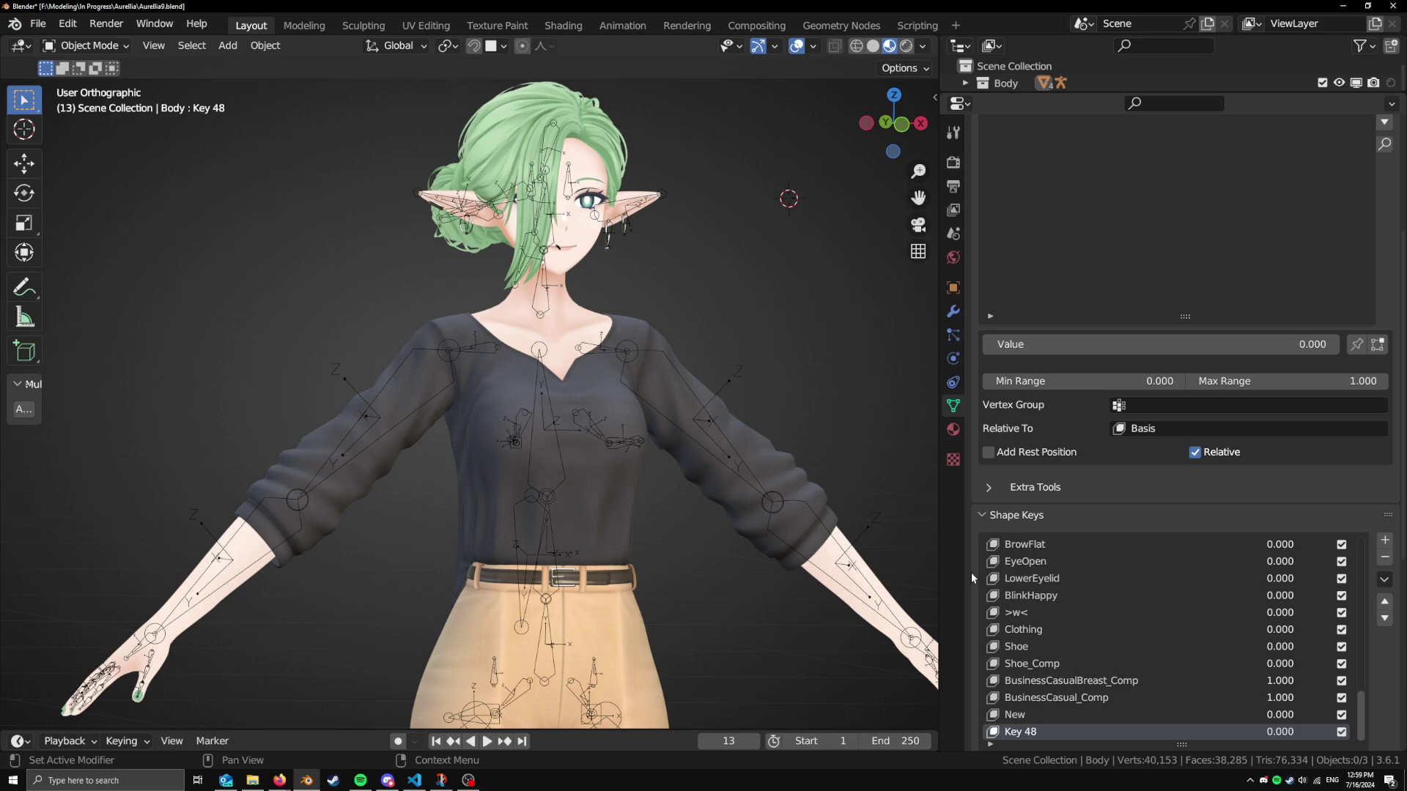
scroll(970, 573, down, 4)
drag(1362, 653, 1375, 506)
click(1092, 539)
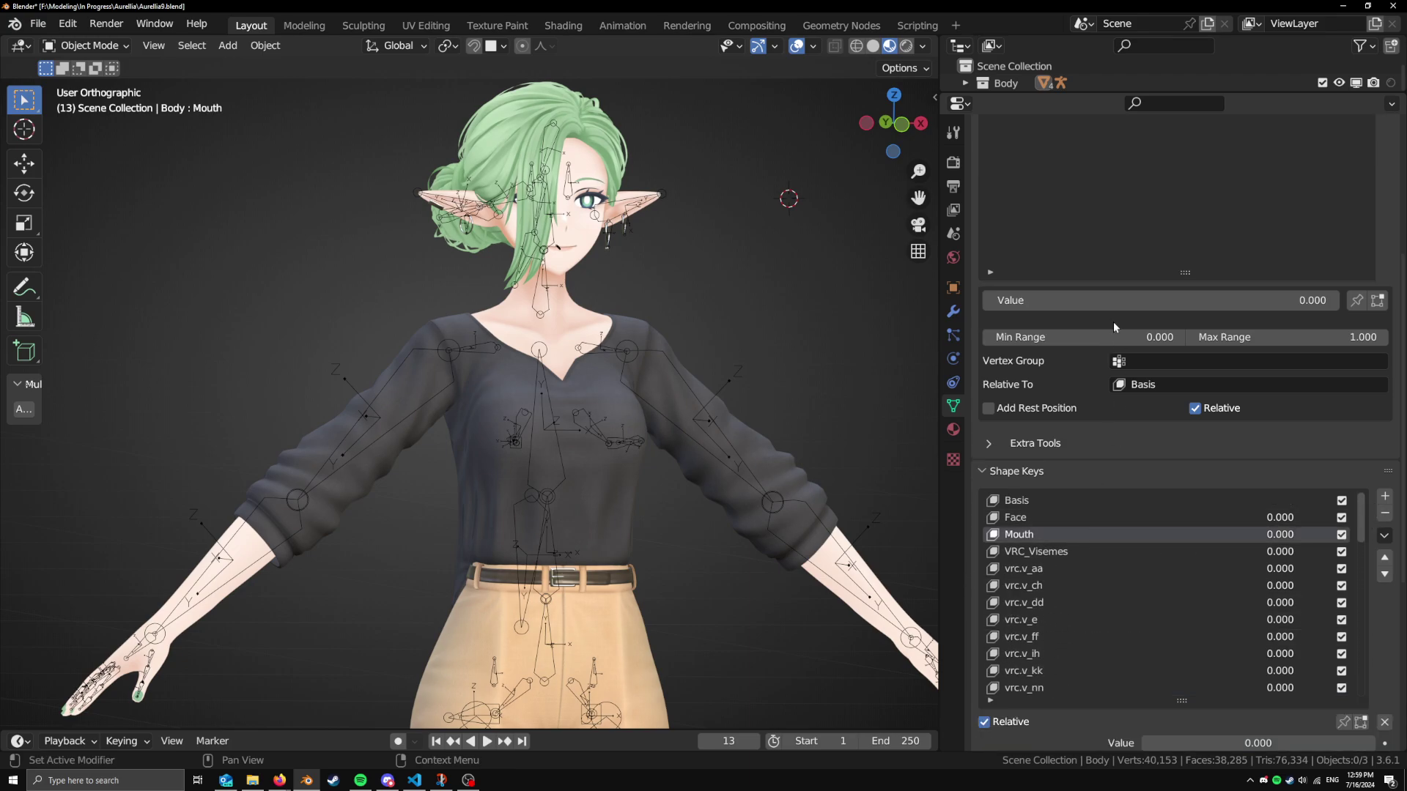
Select the Face key in the extended shape key list and collapse the New group
scroll(1114, 323, up, 7)
click(1046, 227)
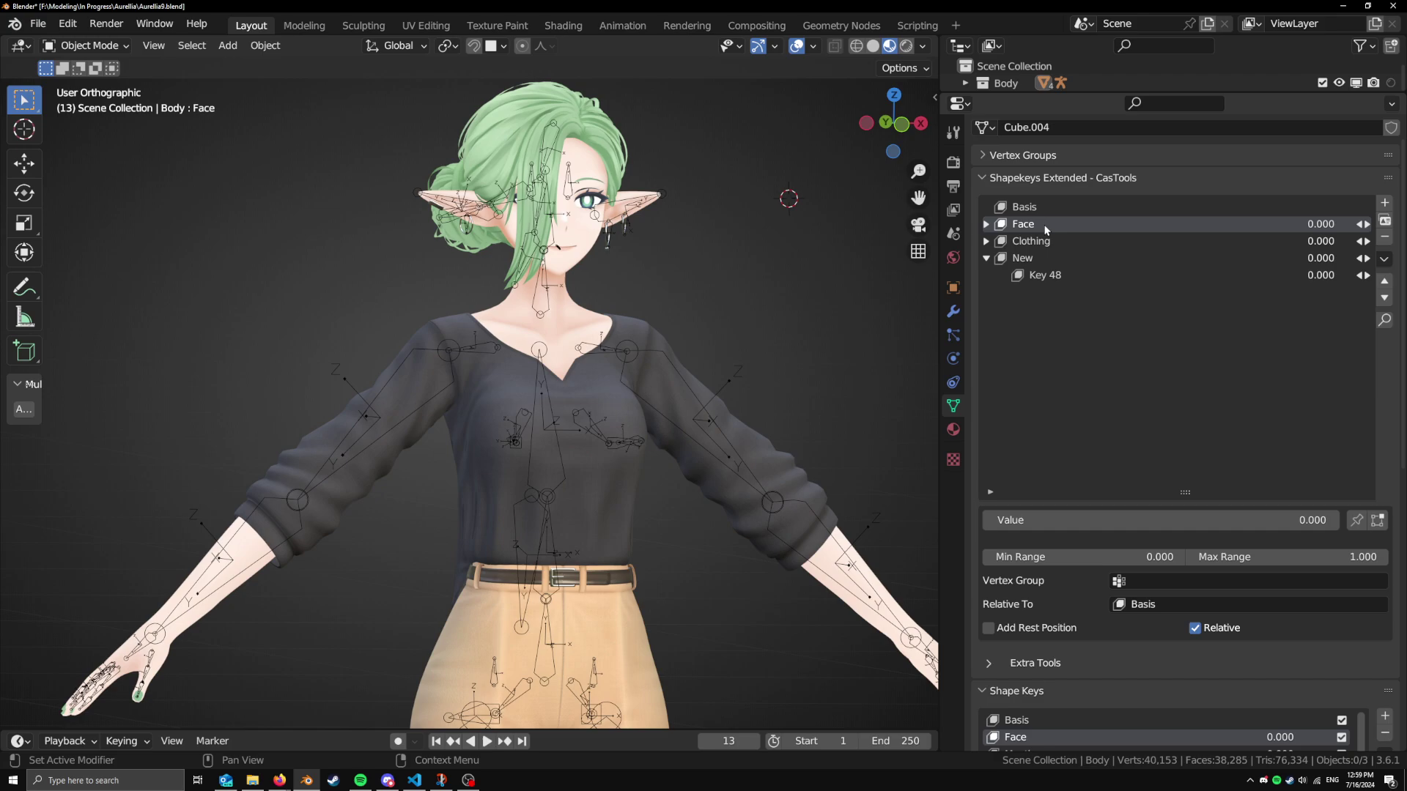
click(987, 258)
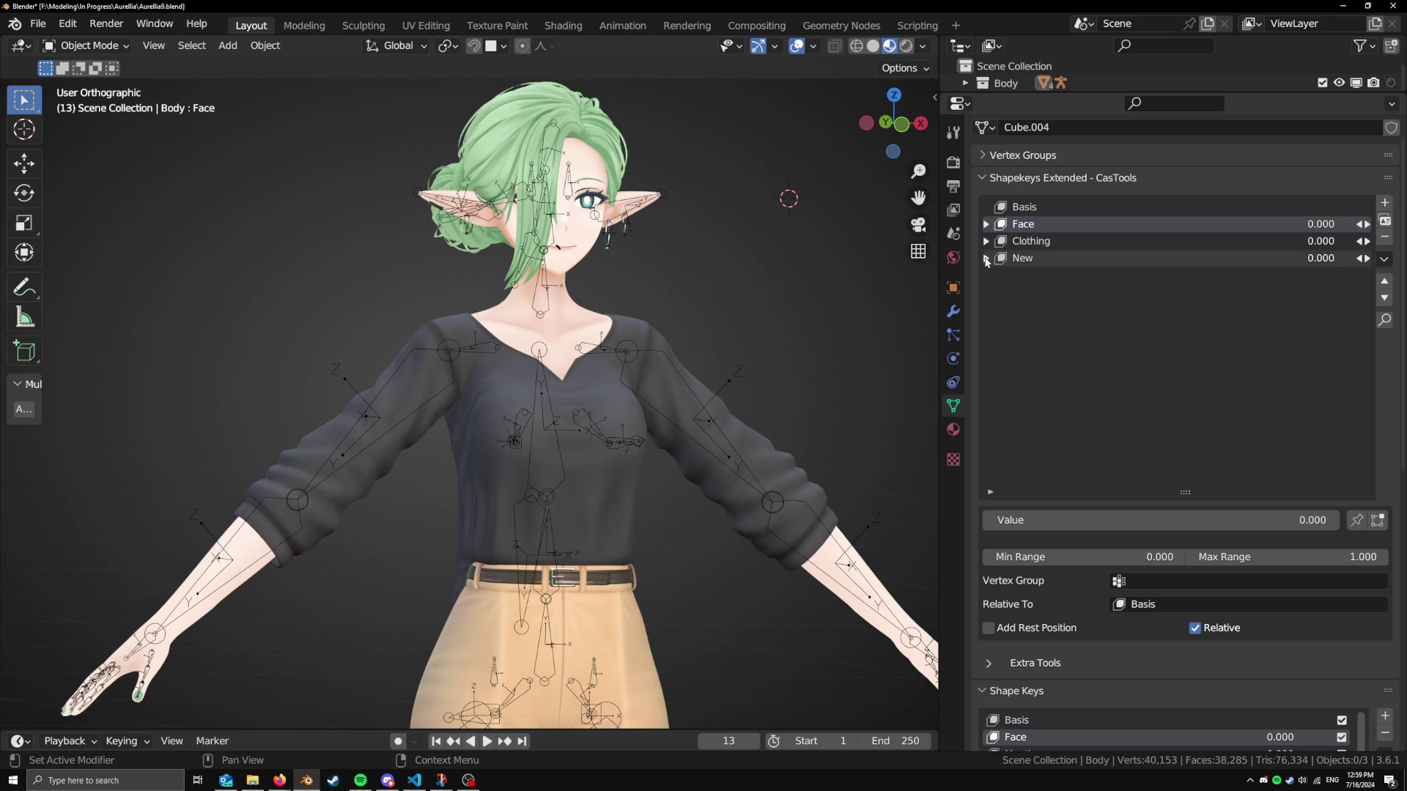
click(986, 258)
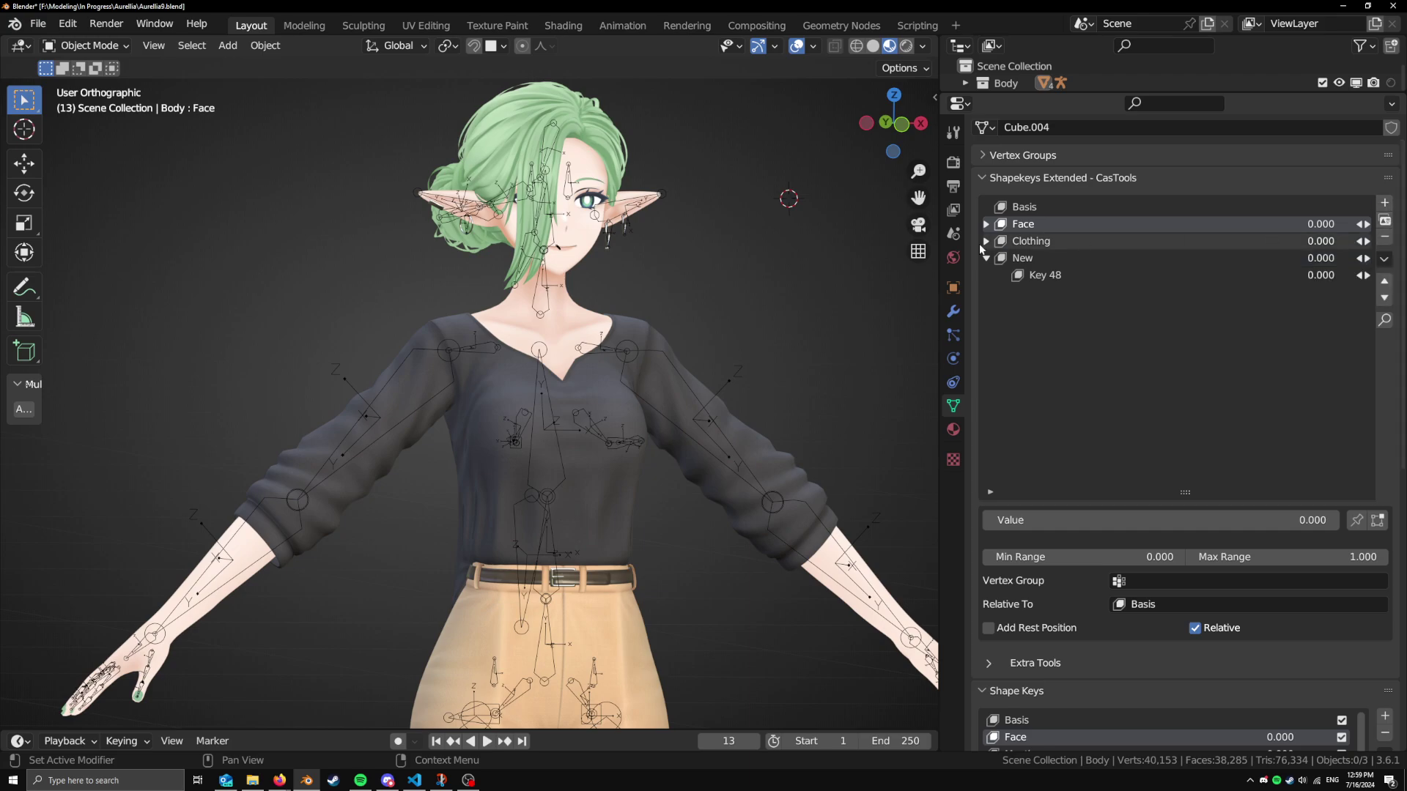
click(987, 258)
Expand the Face and Mouth groups and select the Ah shape key
click(987, 224)
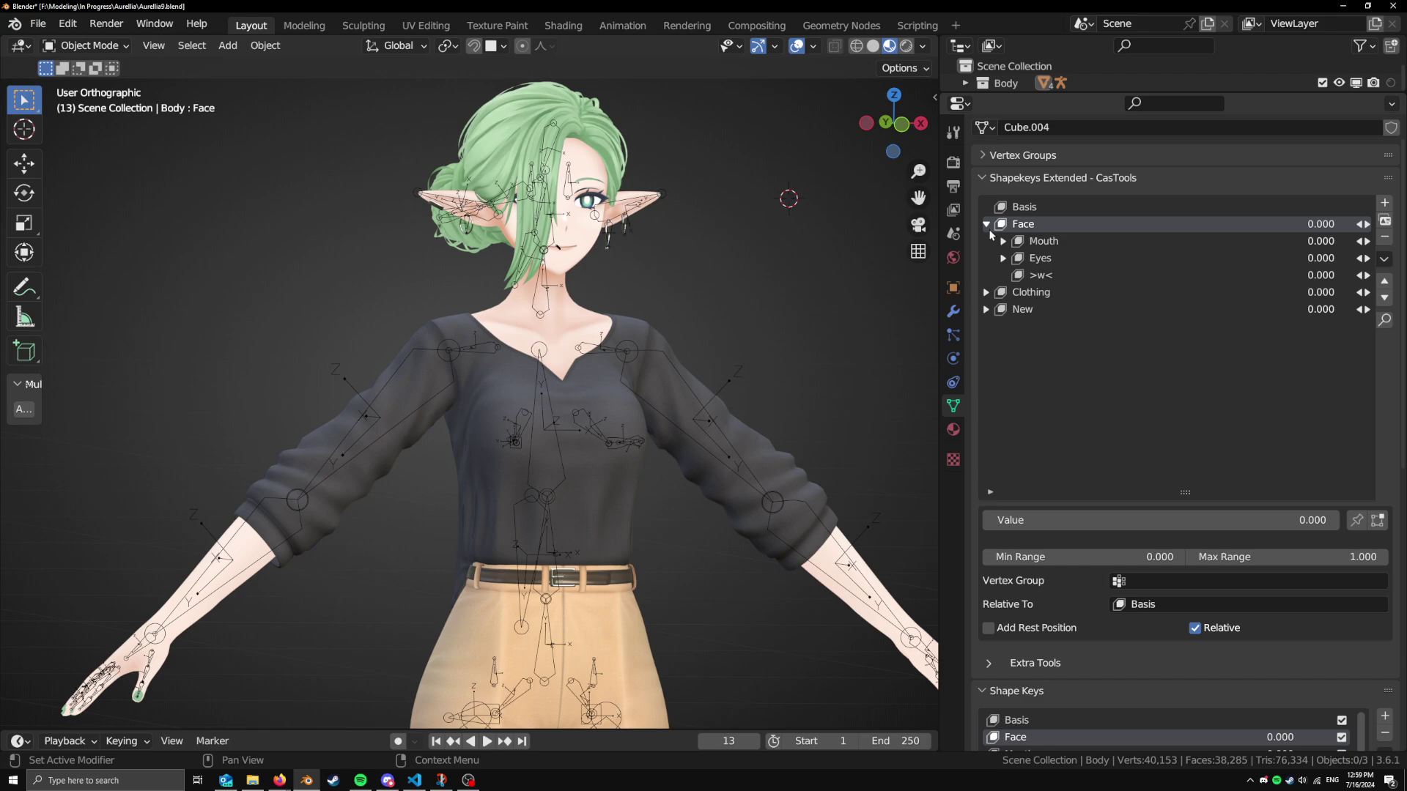
click(1003, 241)
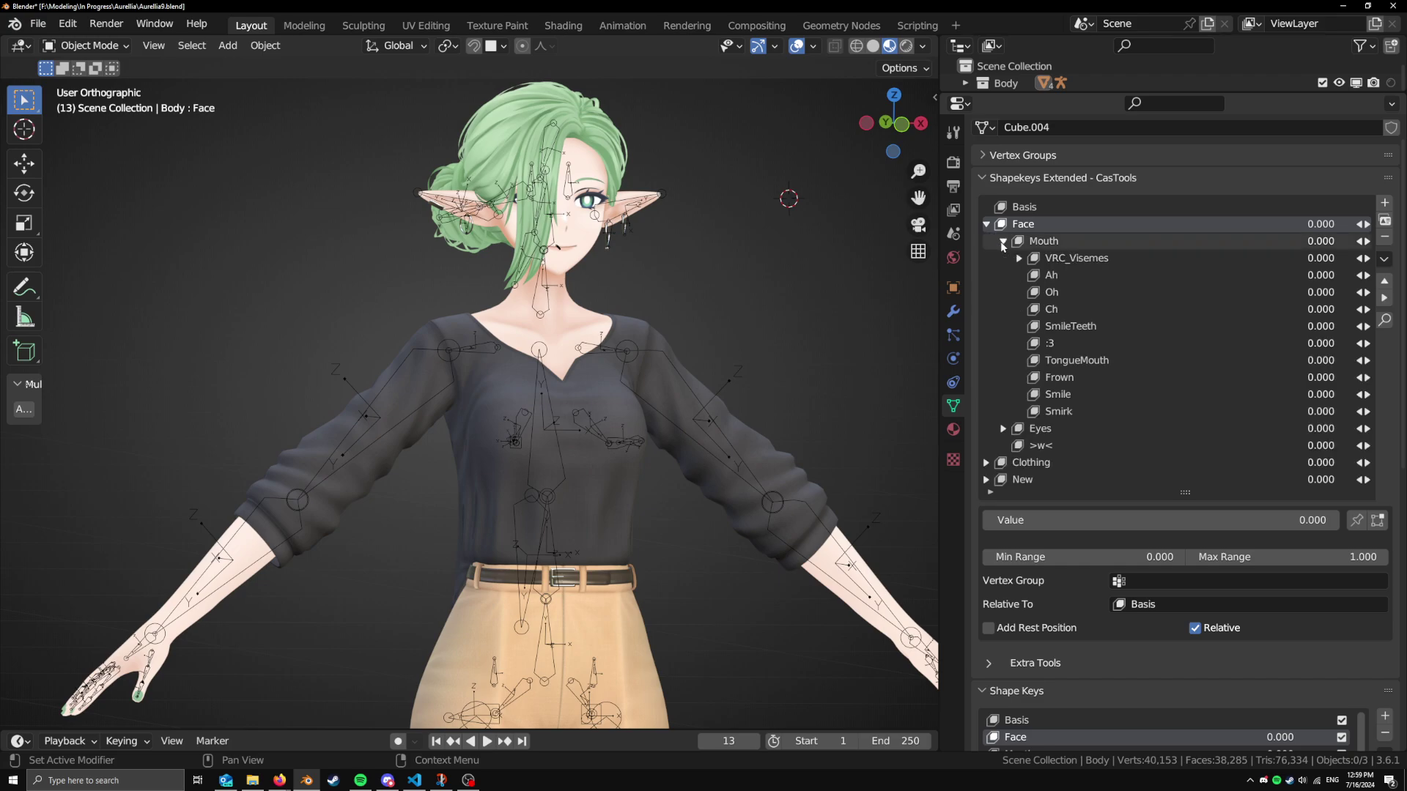
click(1082, 275)
Set the Ah shape key's value to 1.000 to open the character's mouth
drag(1062, 513, 1339, 519)
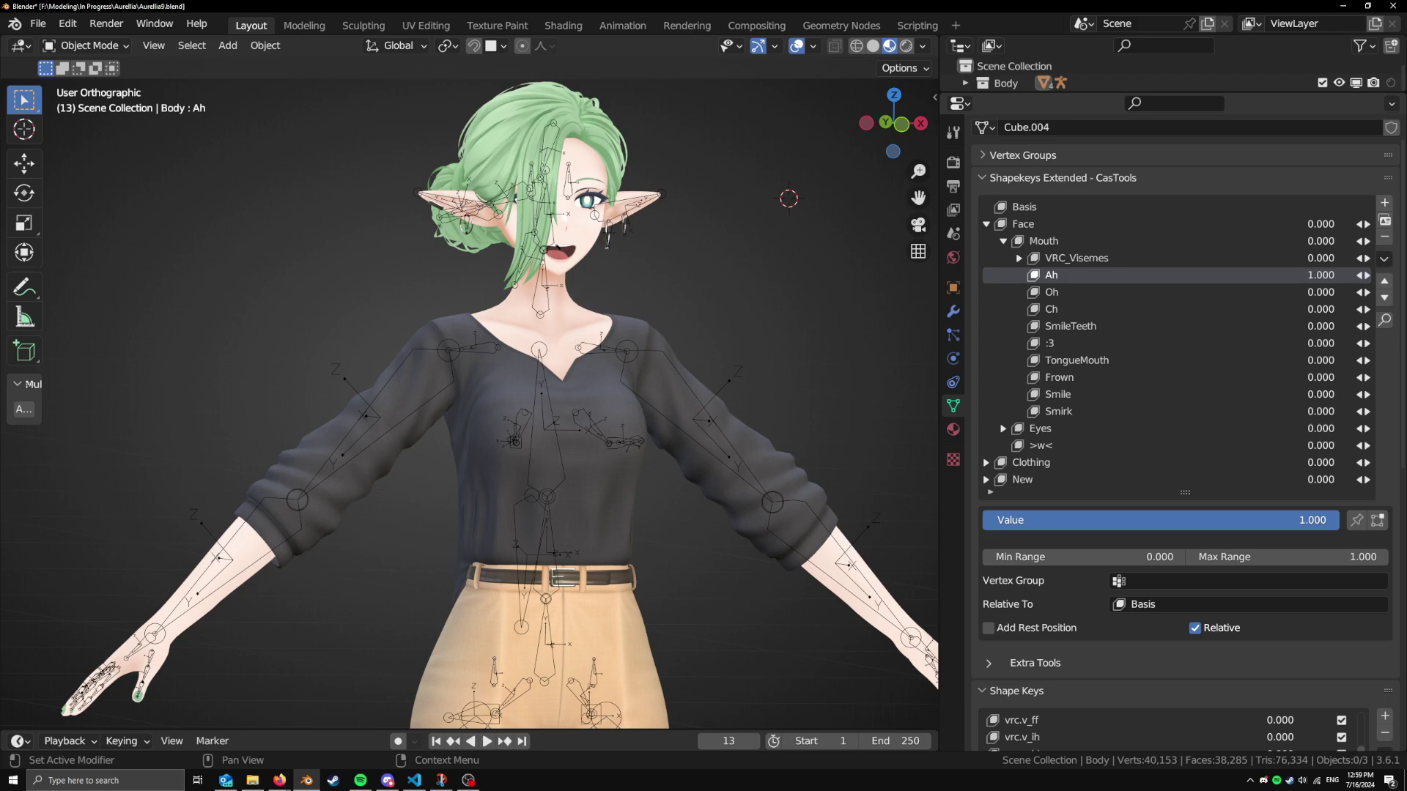
key(Escape)
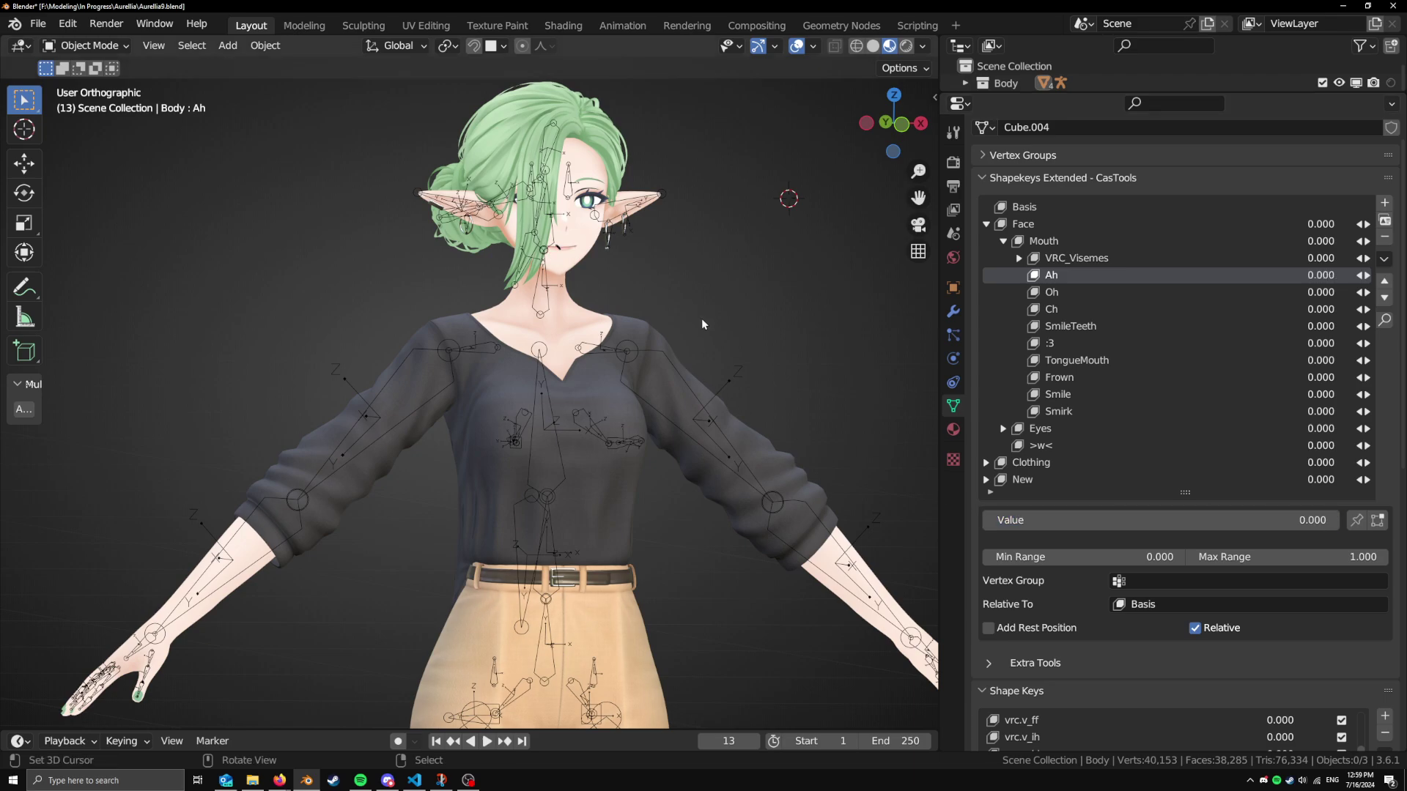
shift+middle_drag(701, 318, 669, 398)
scroll(750, 340, up, 5)
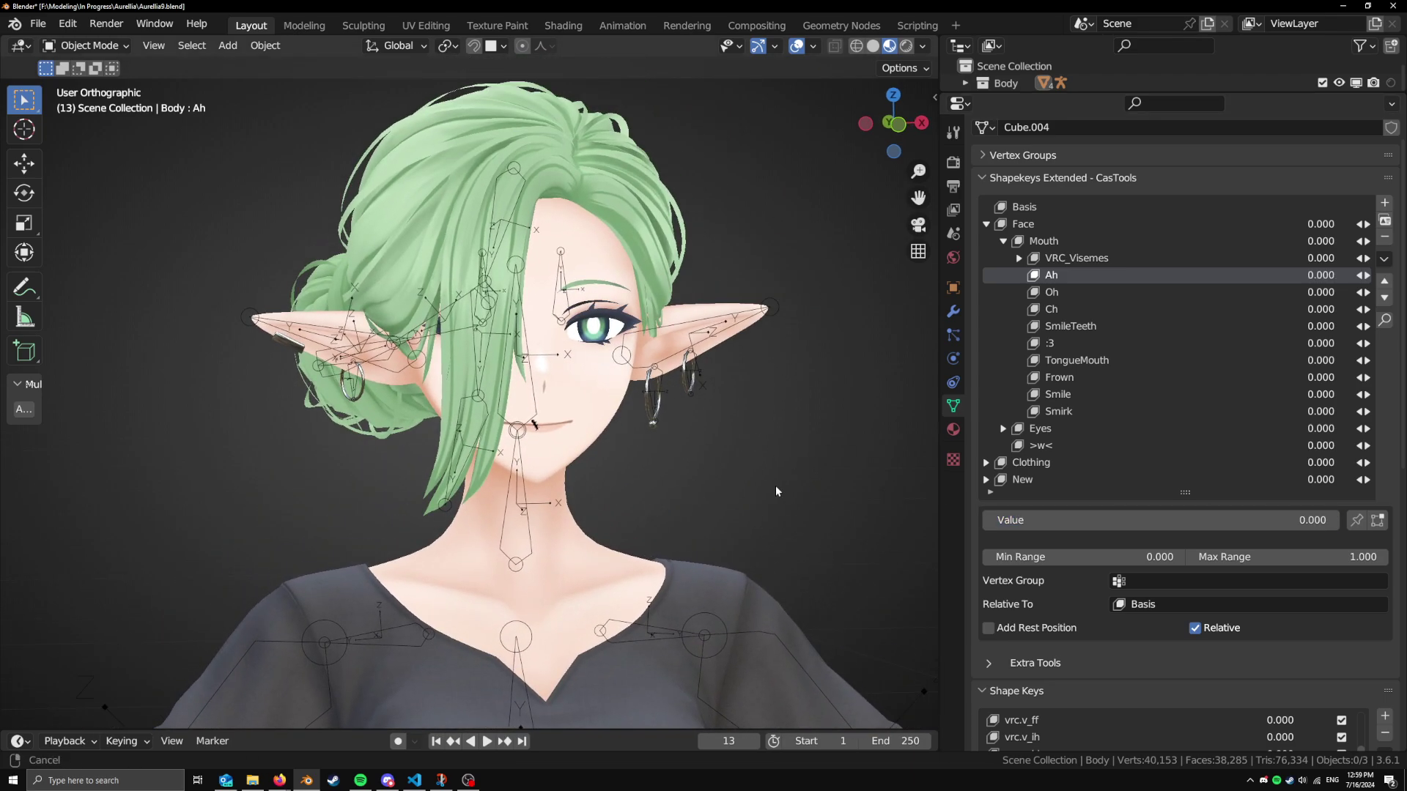
scroll(738, 416, up, 2)
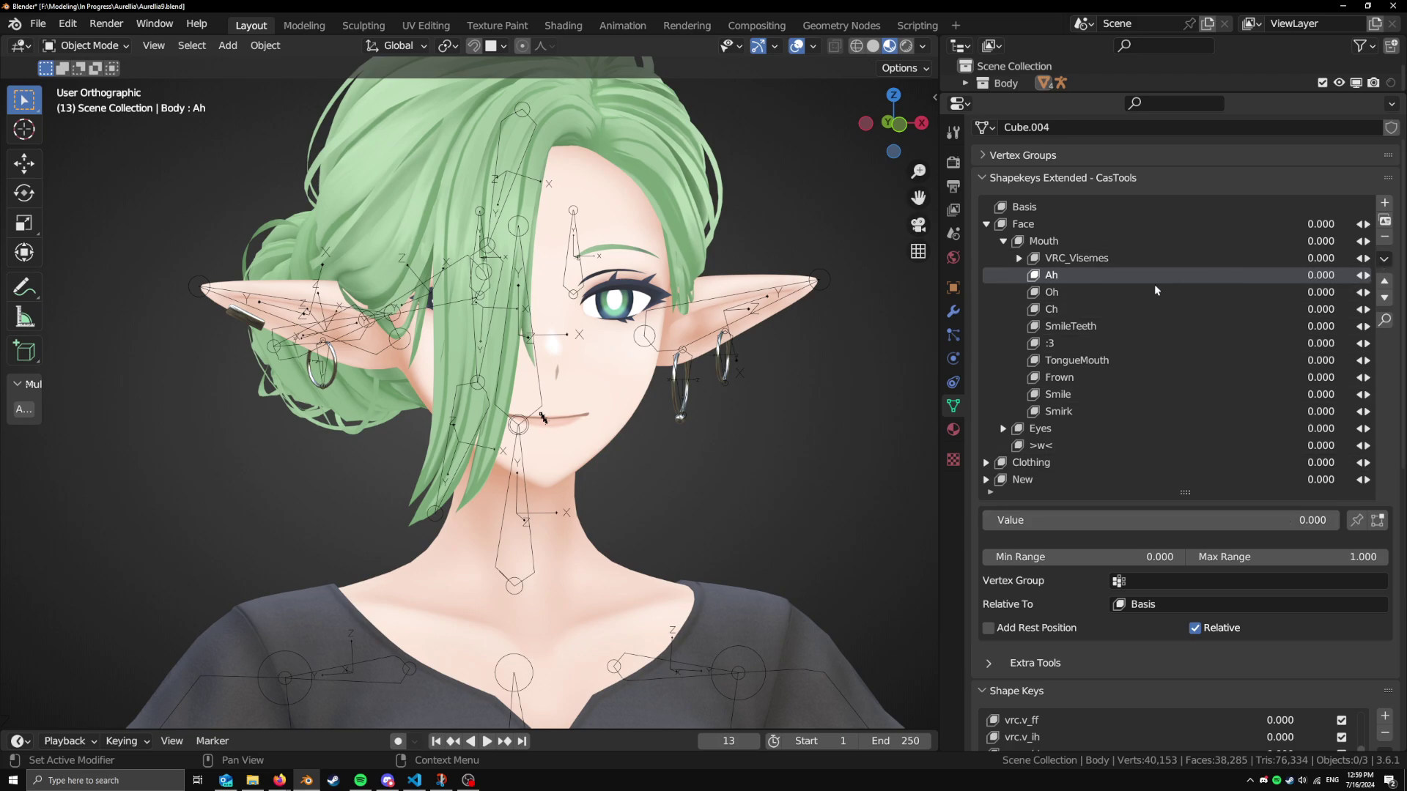
drag(1067, 517, 1209, 520)
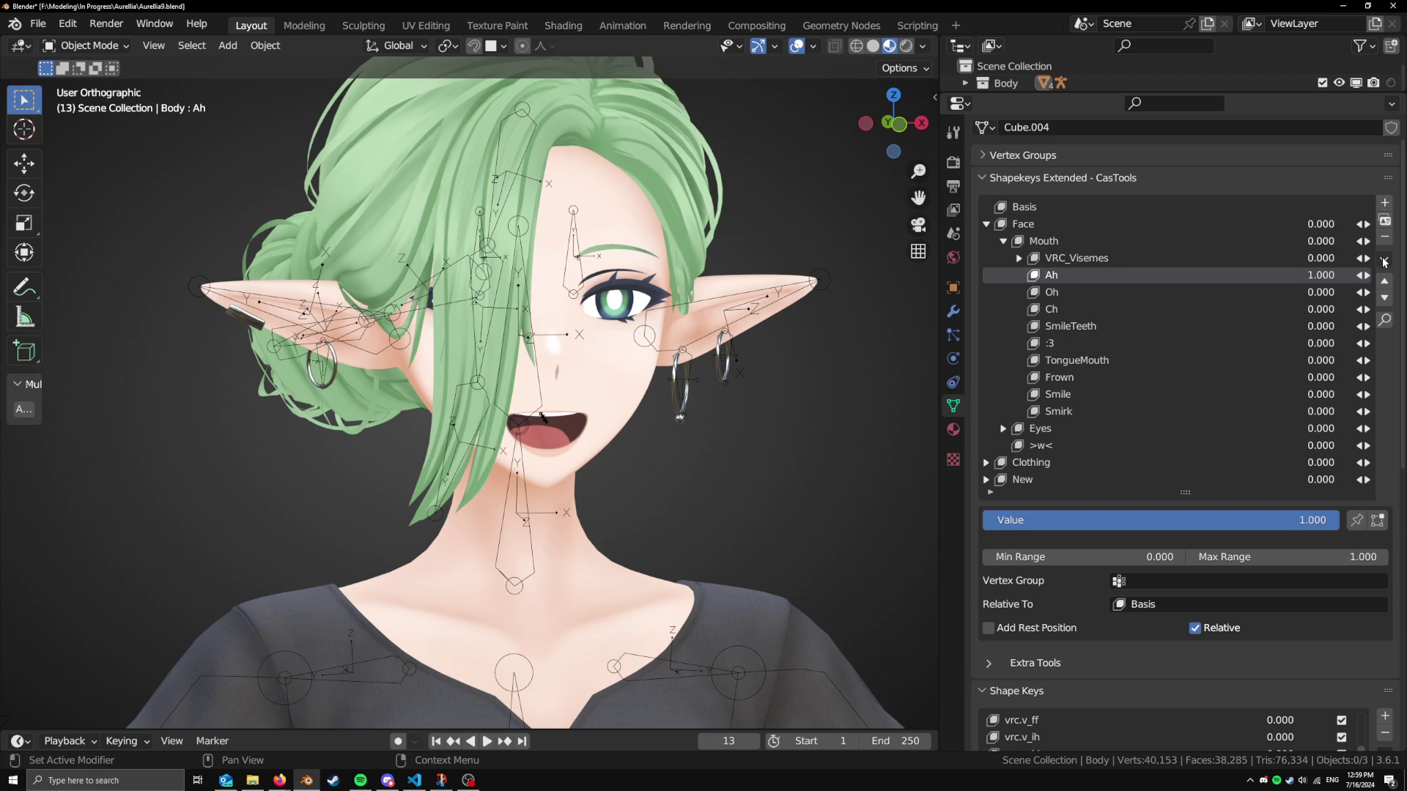
Duplicate the Ah shape key with Copy Shape Key in the extended list
scroll(1088, 362, down, 4)
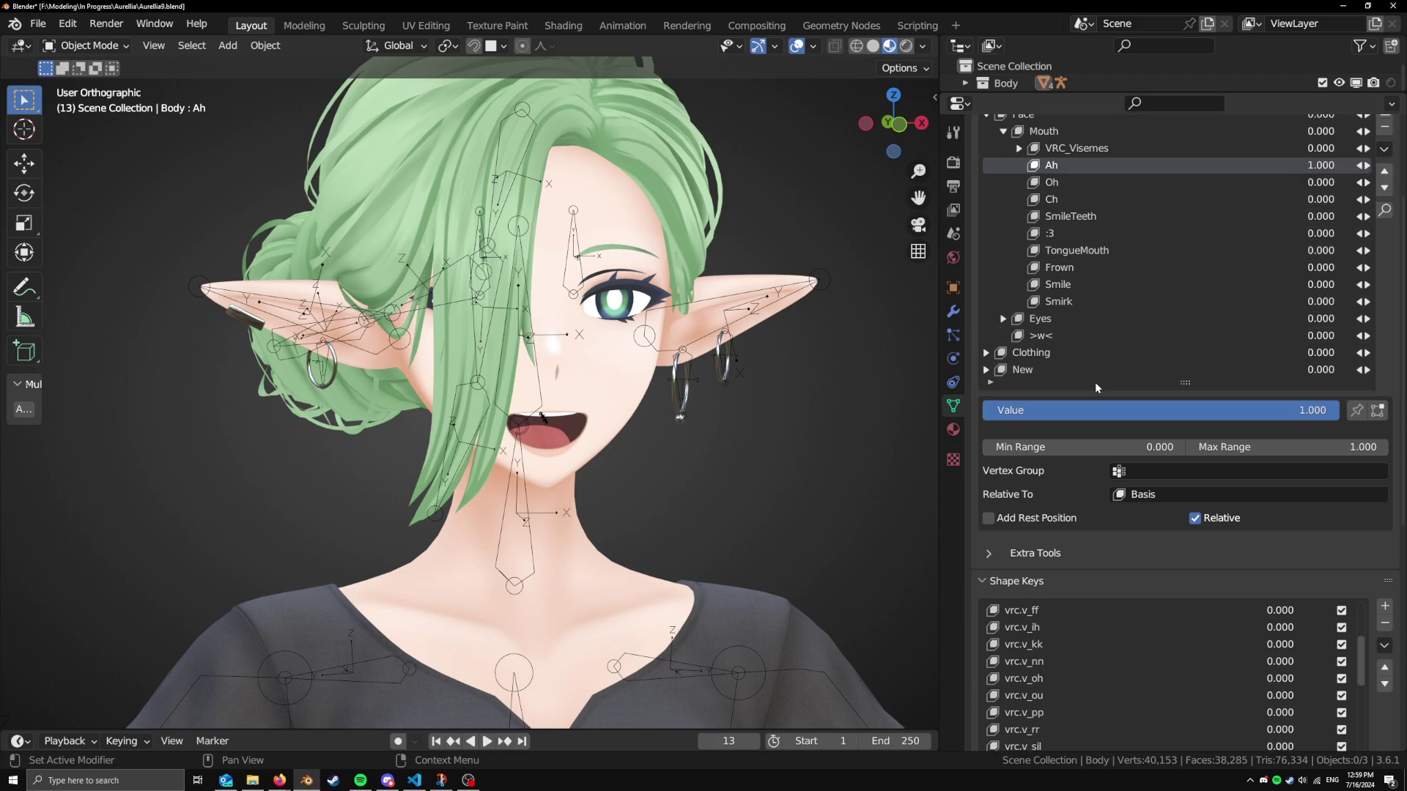
scroll(1321, 529, up, 2)
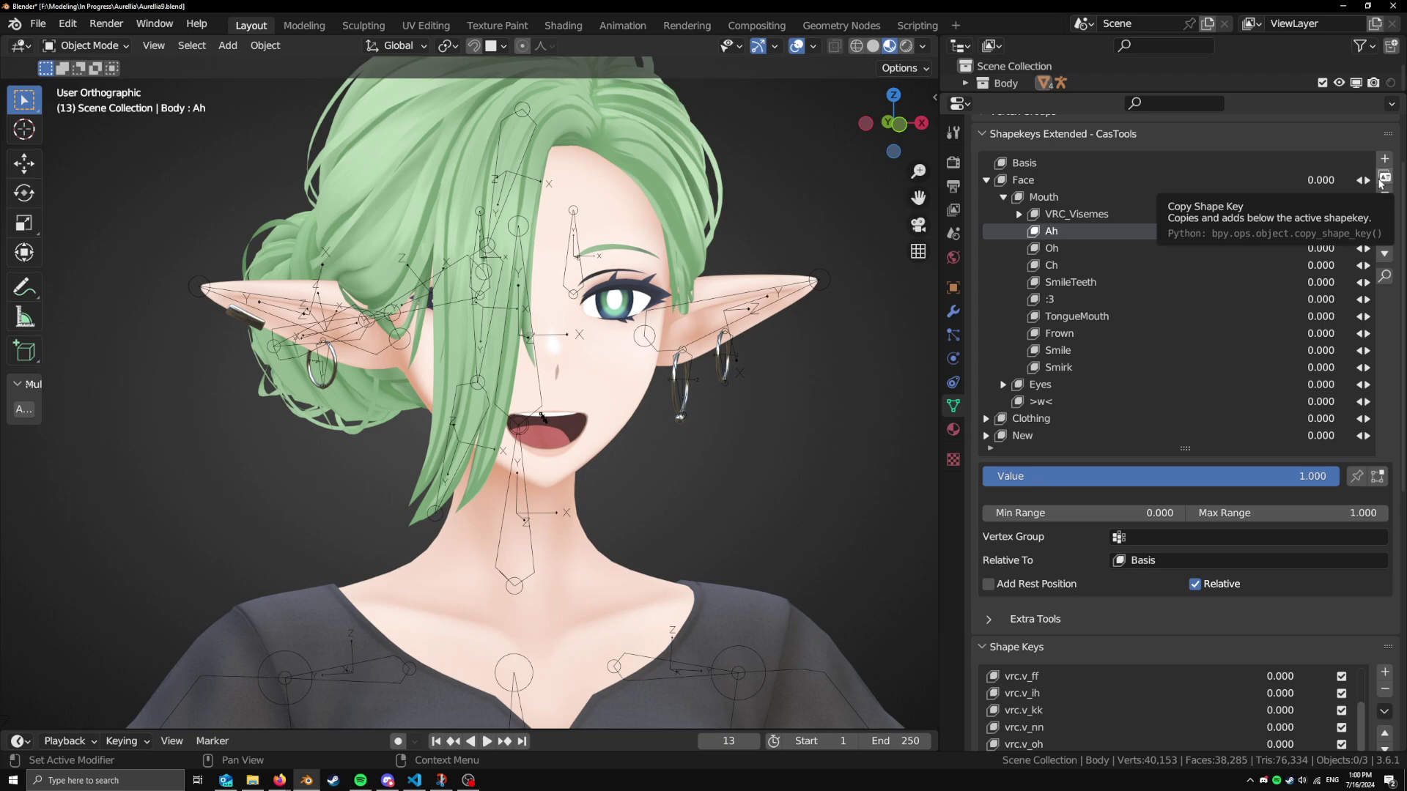
click(1384, 178)
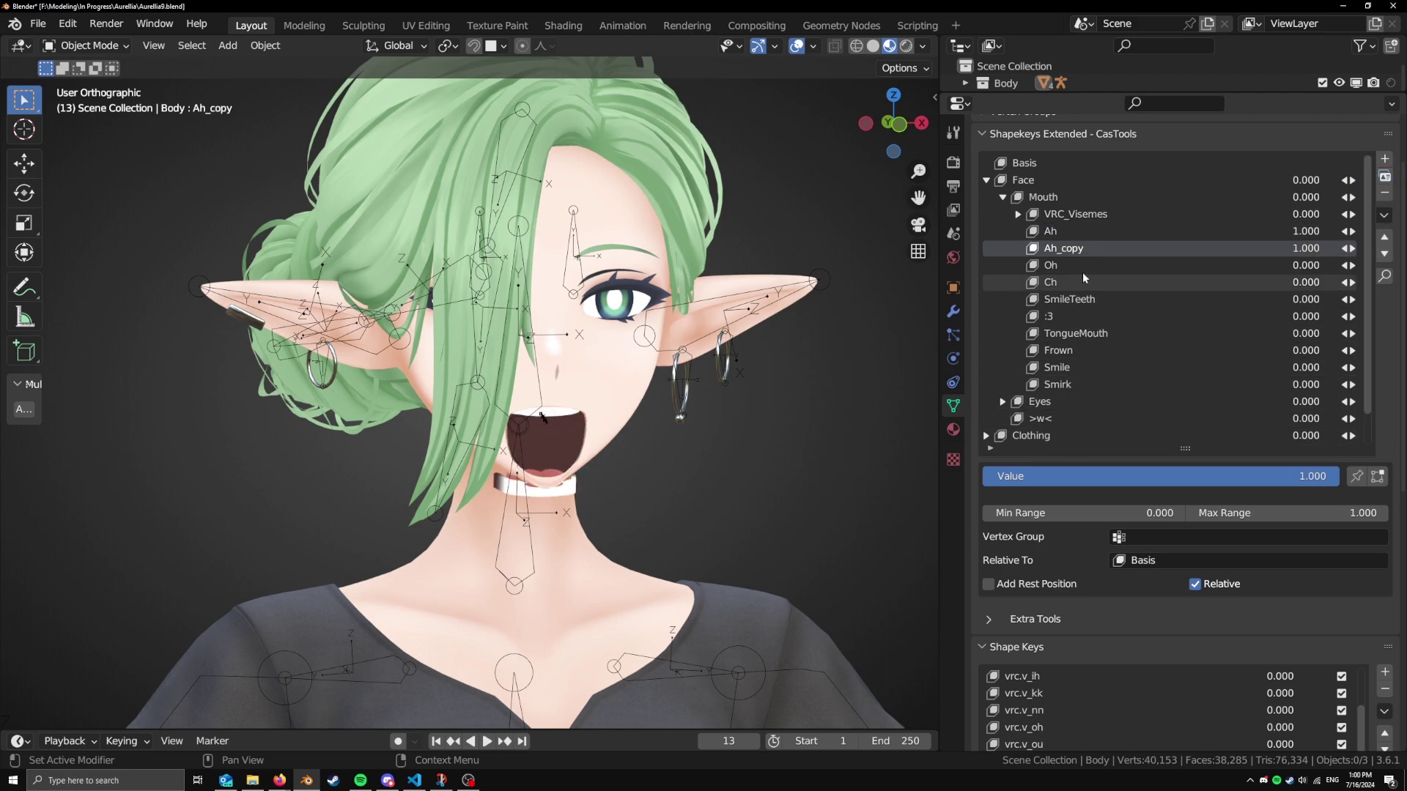
Reset the values of Ah and its copy to 0.000 and delete the copy
key(ctrl+z)
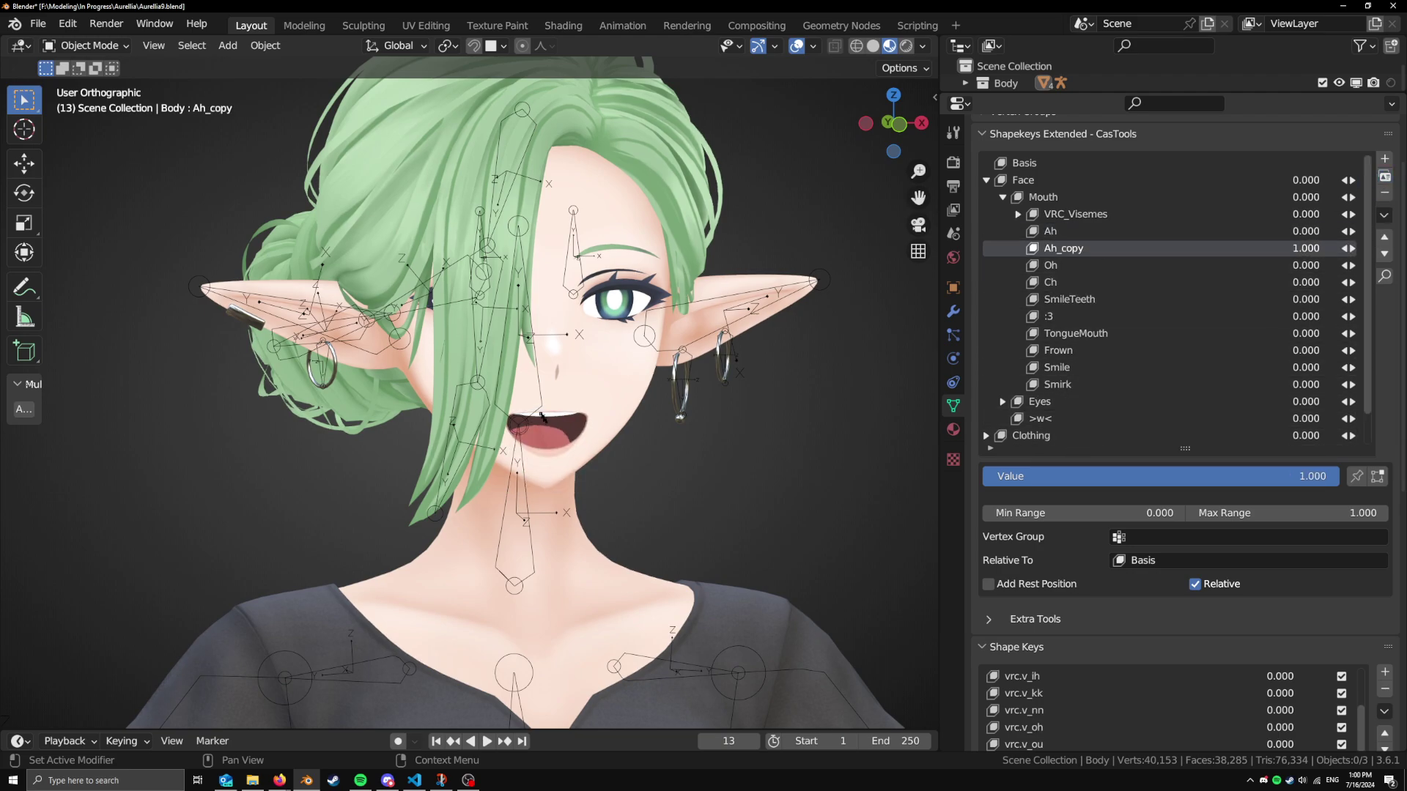
key(ctrl+z)
key(ctrl+z)
key(ctrl+z)
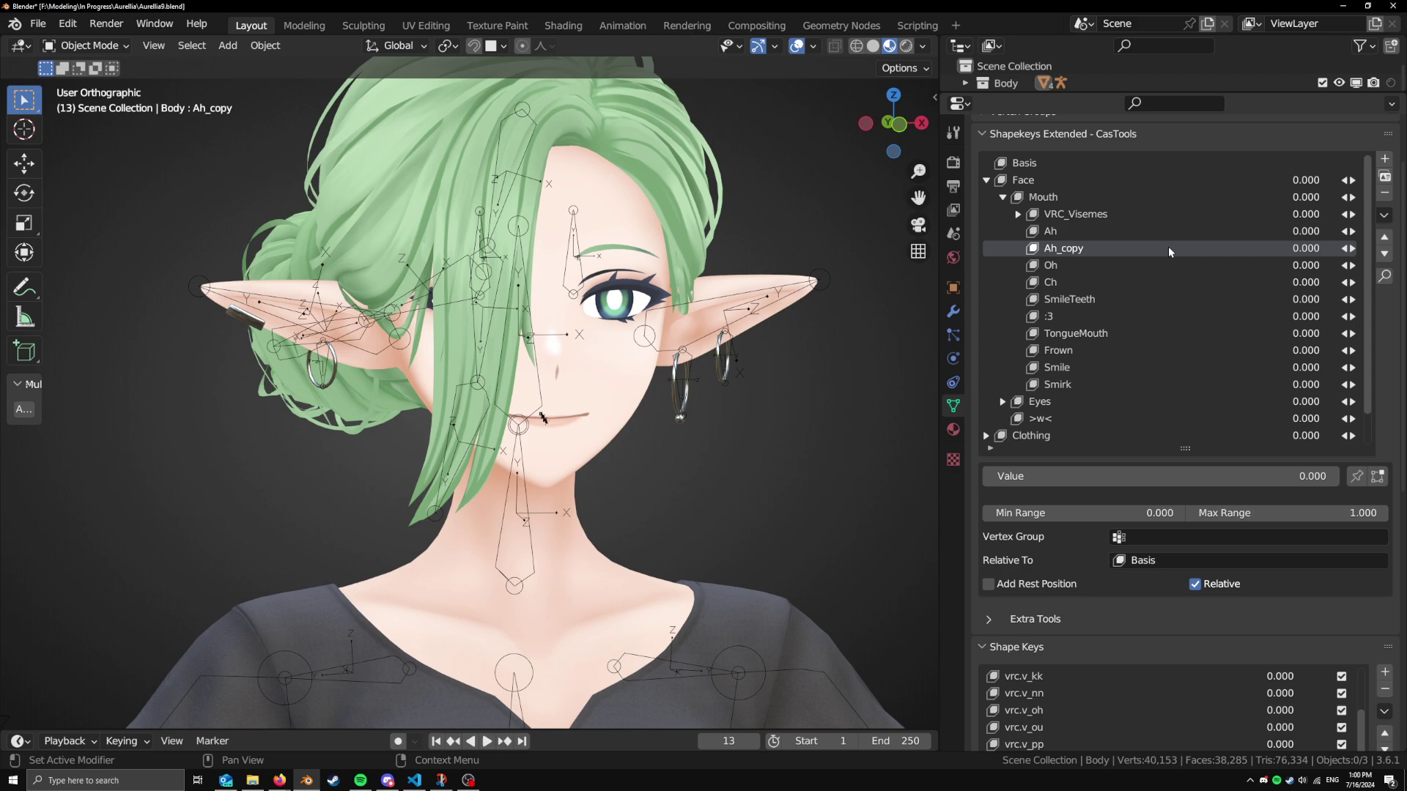
click(1379, 195)
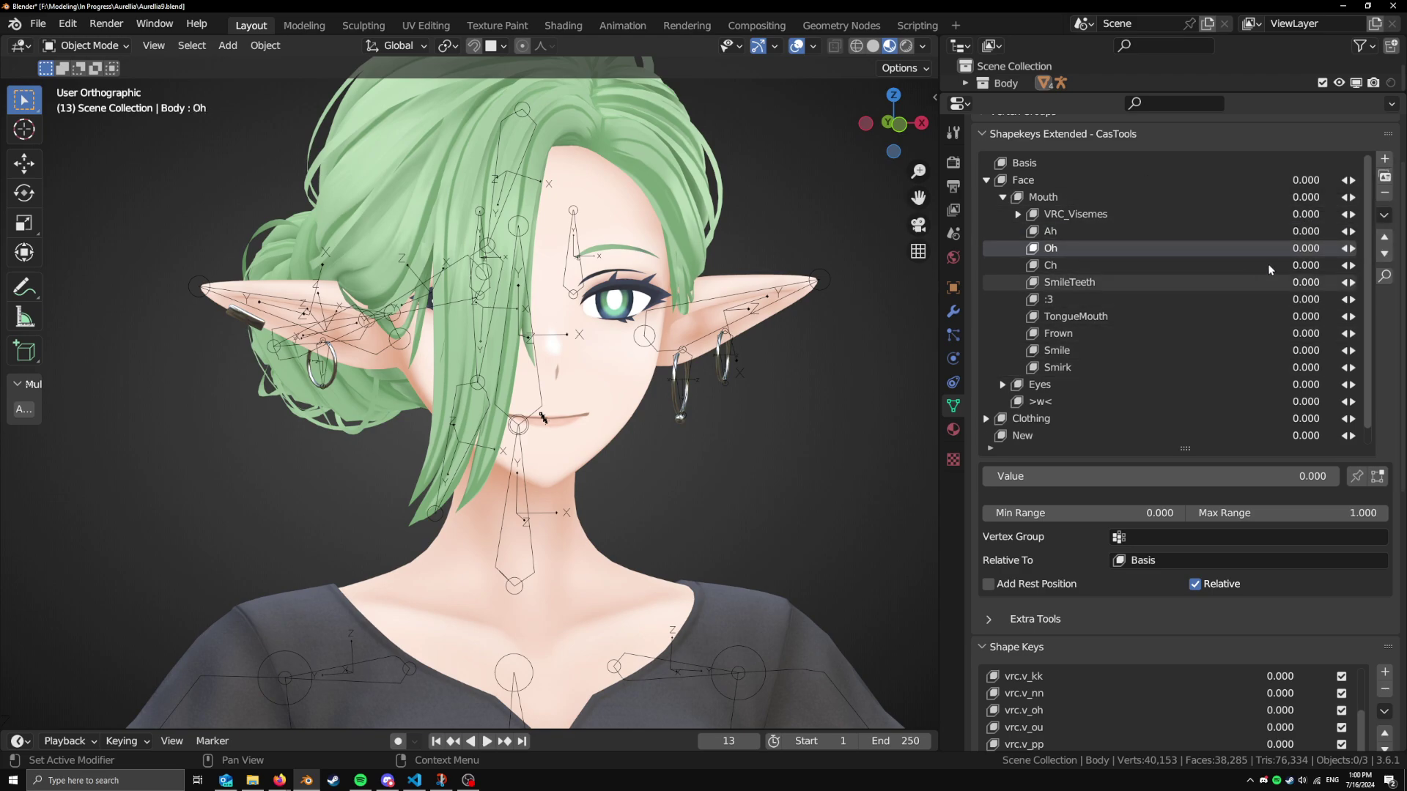
Add two new shape keys in the standard Shape Keys list and move the last one to the very top
scroll(1321, 540, down, 5)
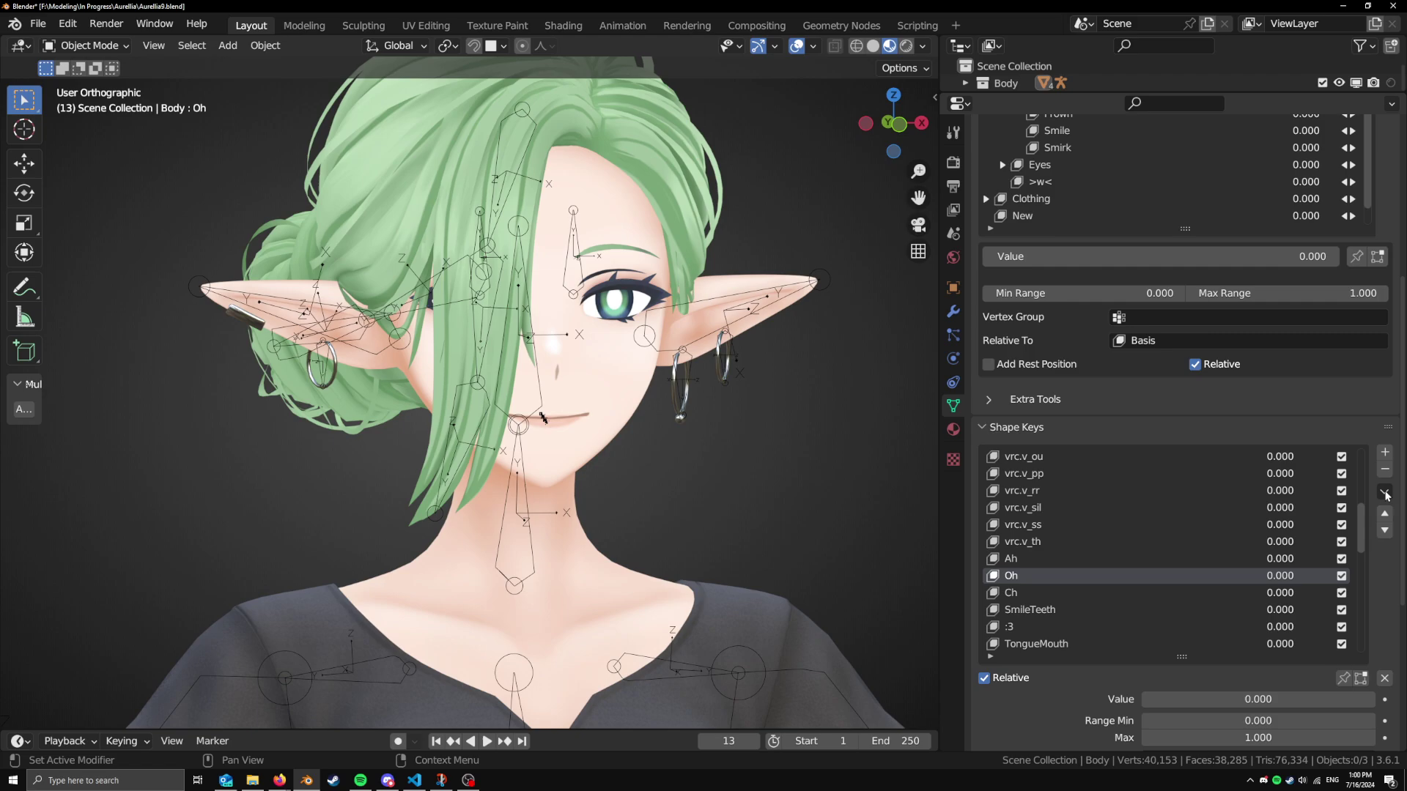
click(1384, 455)
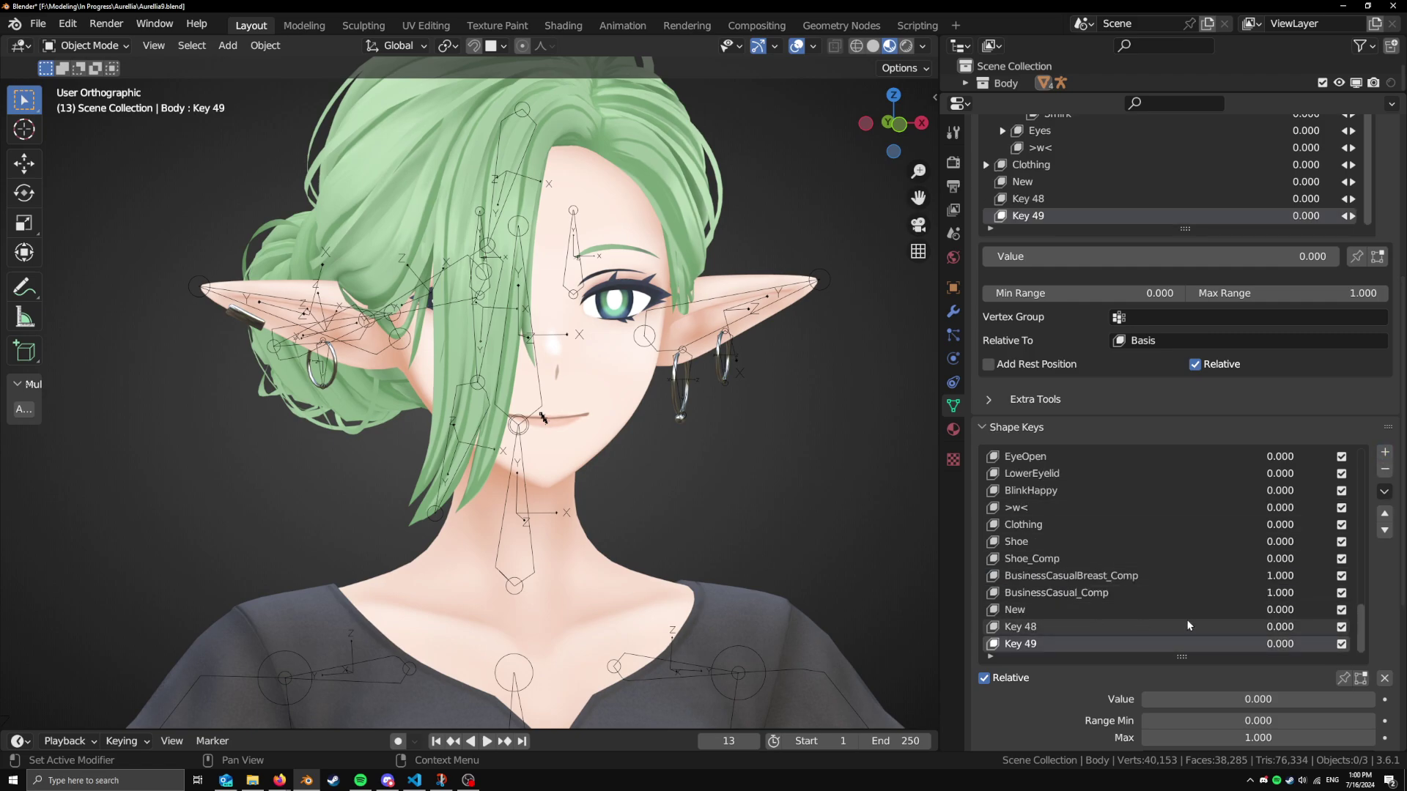
click(1385, 513)
click(1385, 514)
click(1384, 514)
click(1384, 514)
click(1385, 531)
click(1384, 531)
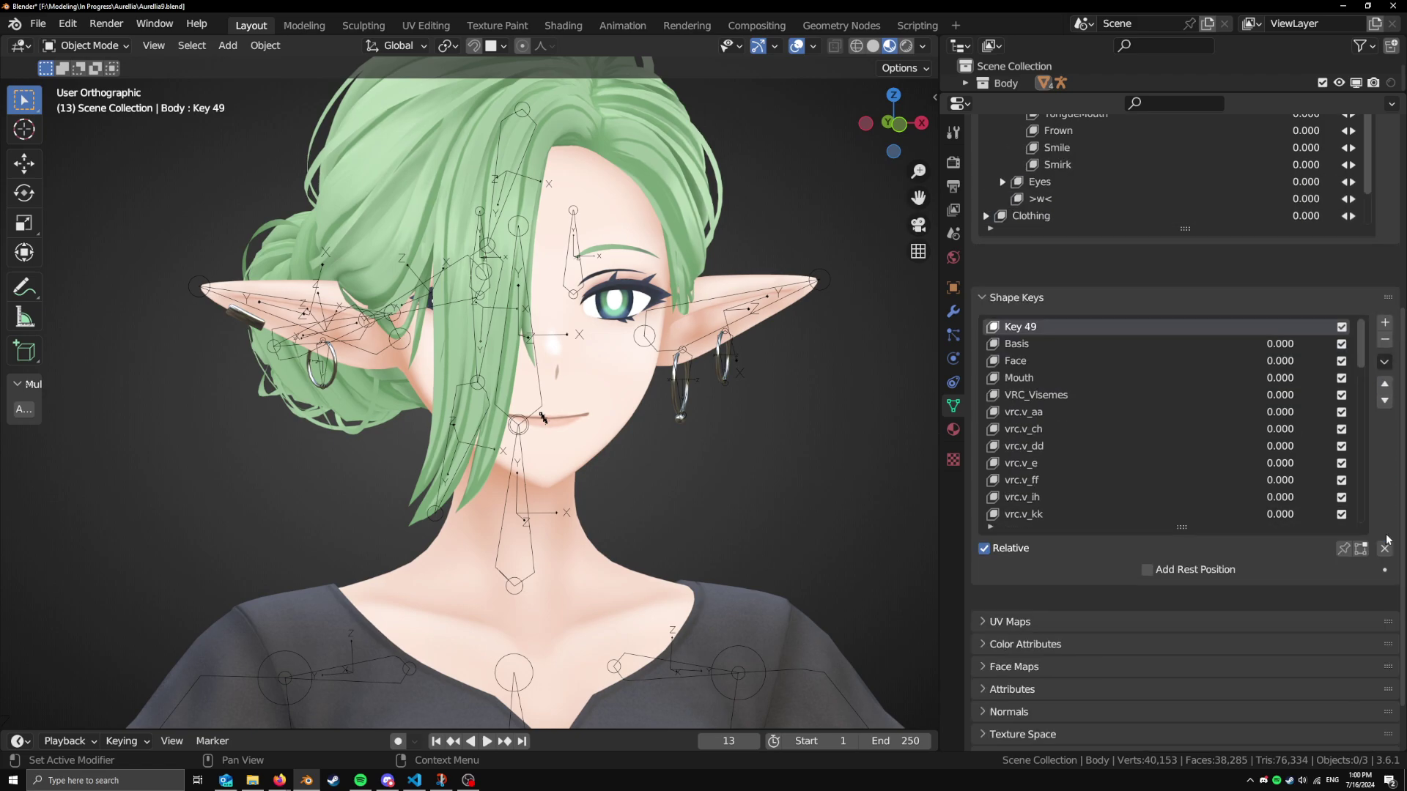
Add a new shape key directly below Ah in the extended list's Mouth group and delete it again
scroll(1370, 527, up, 4)
click(1142, 339)
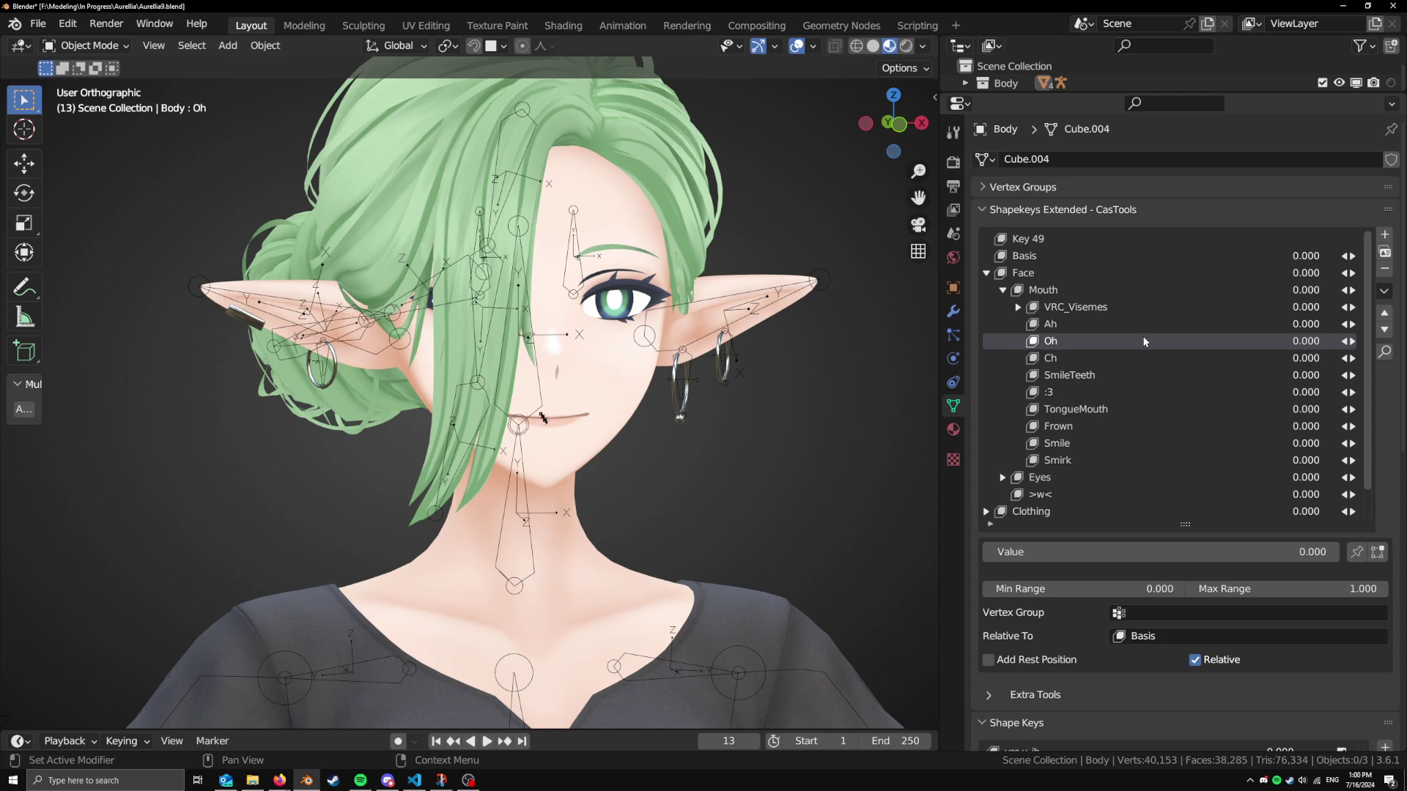
click(1152, 325)
click(1384, 234)
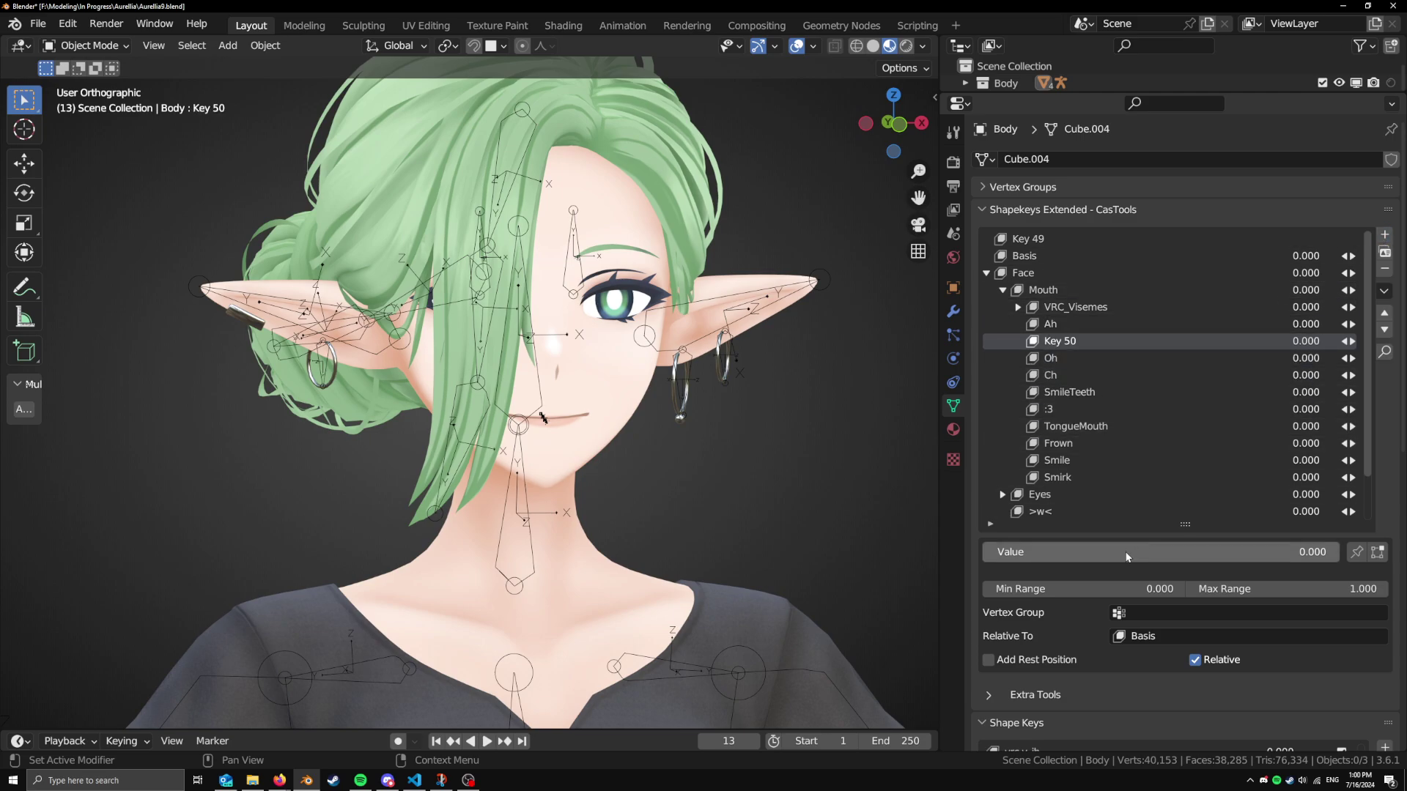
mouse_move(1165, 551)
mouse_down()
mouse_move(1246, 552)
mouse_move(1143, 552)
mouse_up()
click(1385, 269)
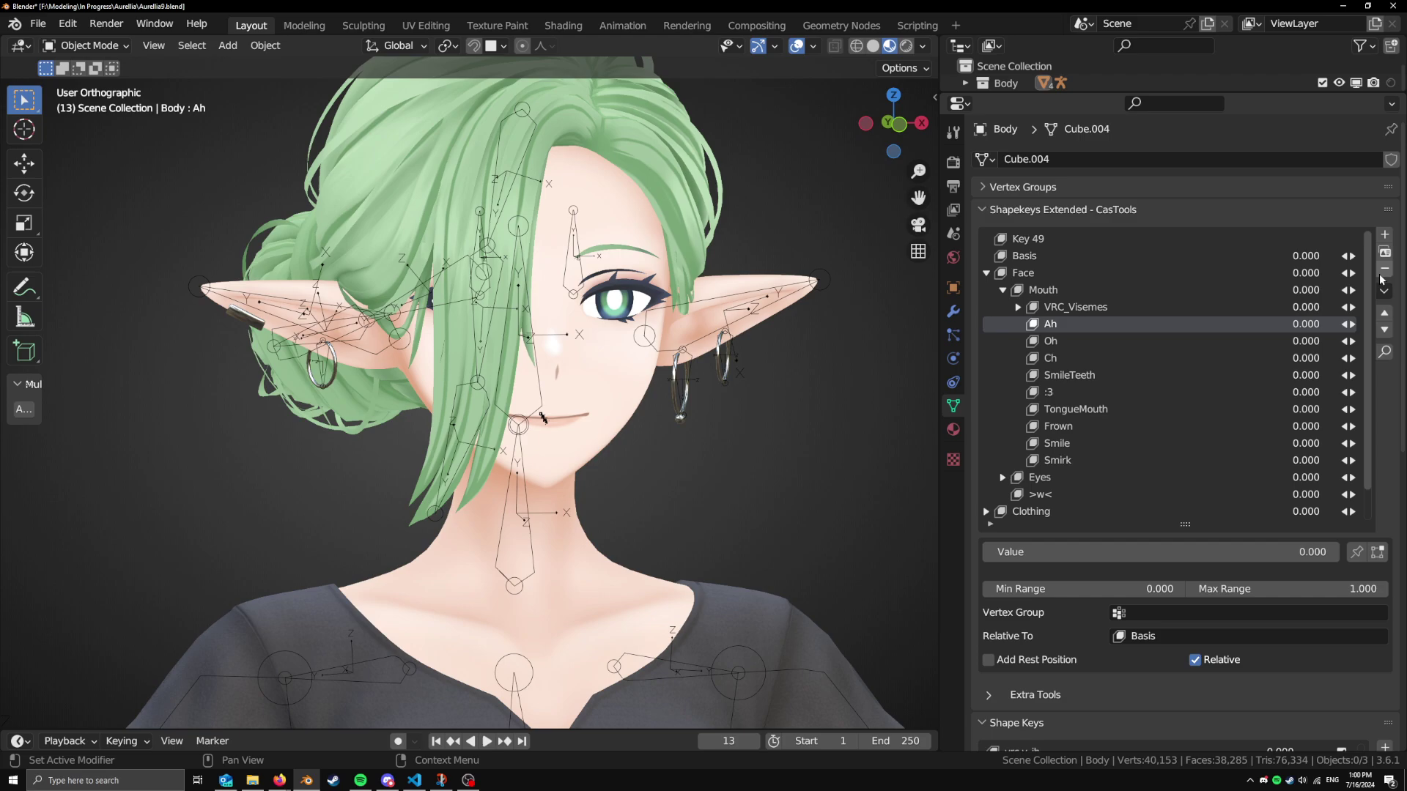
Examine the additional shape key operations of the extended list, including mirroring, applying all shape keys and Set Basis
click(1384, 292)
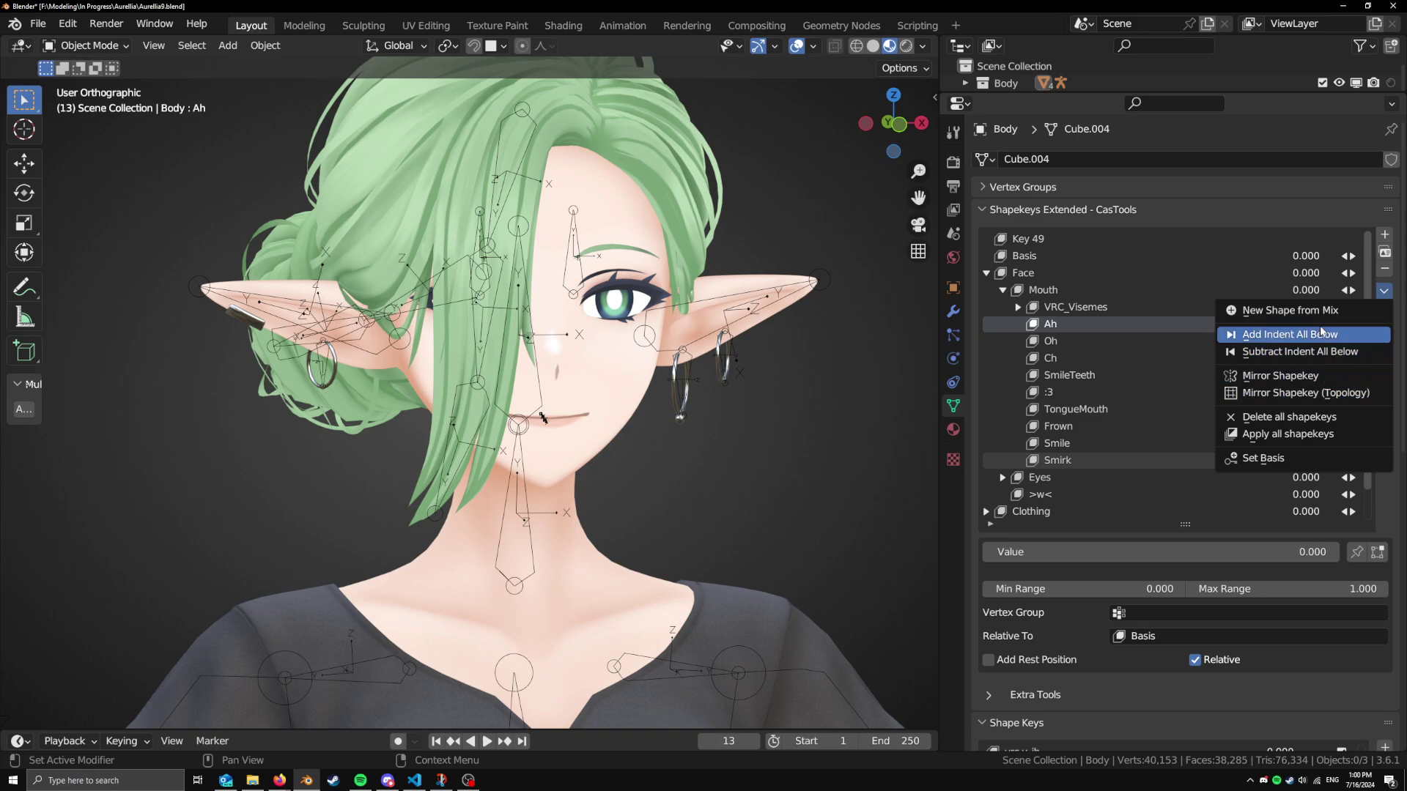
click(1241, 460)
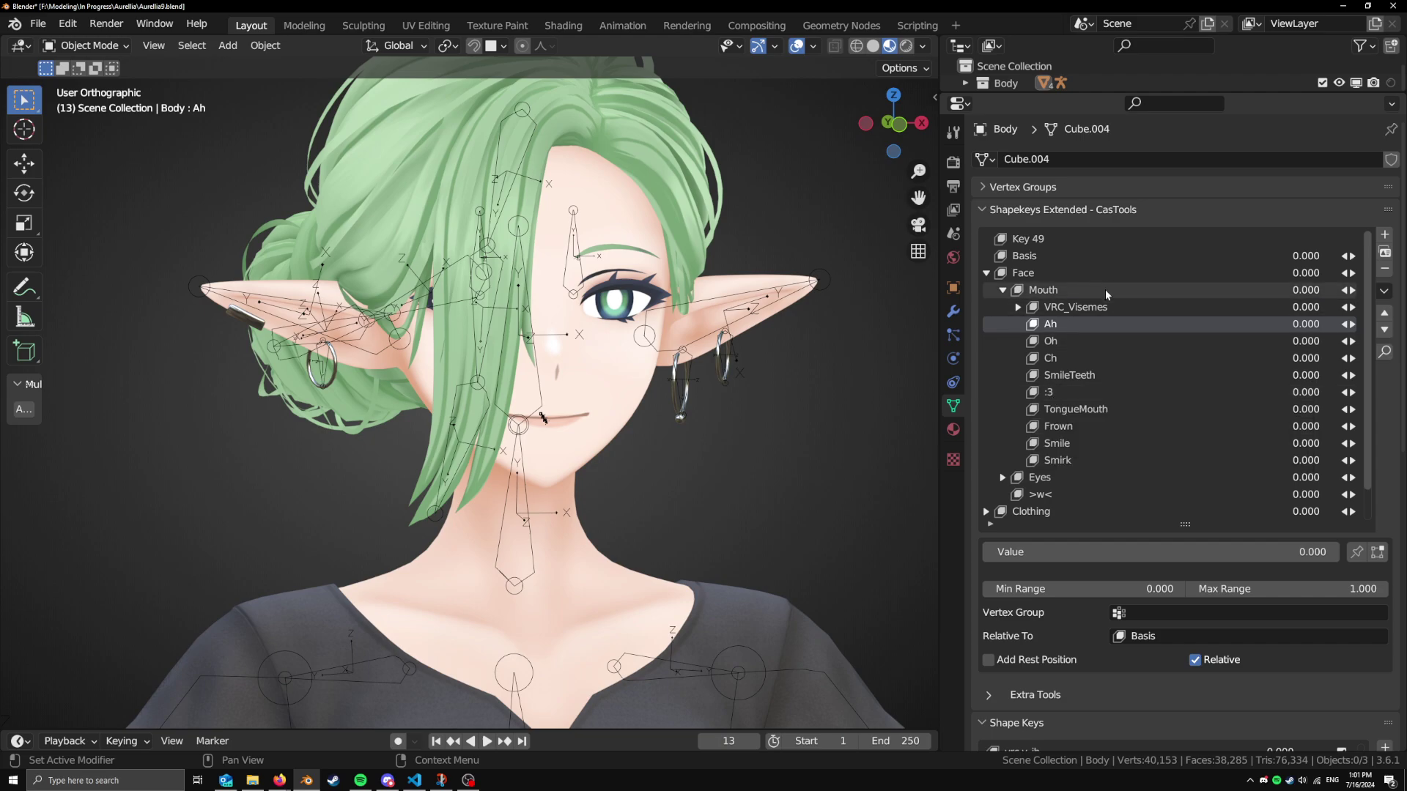
Delete the Key 49 shape key above Basis in the extended list
click(1137, 243)
click(1154, 352)
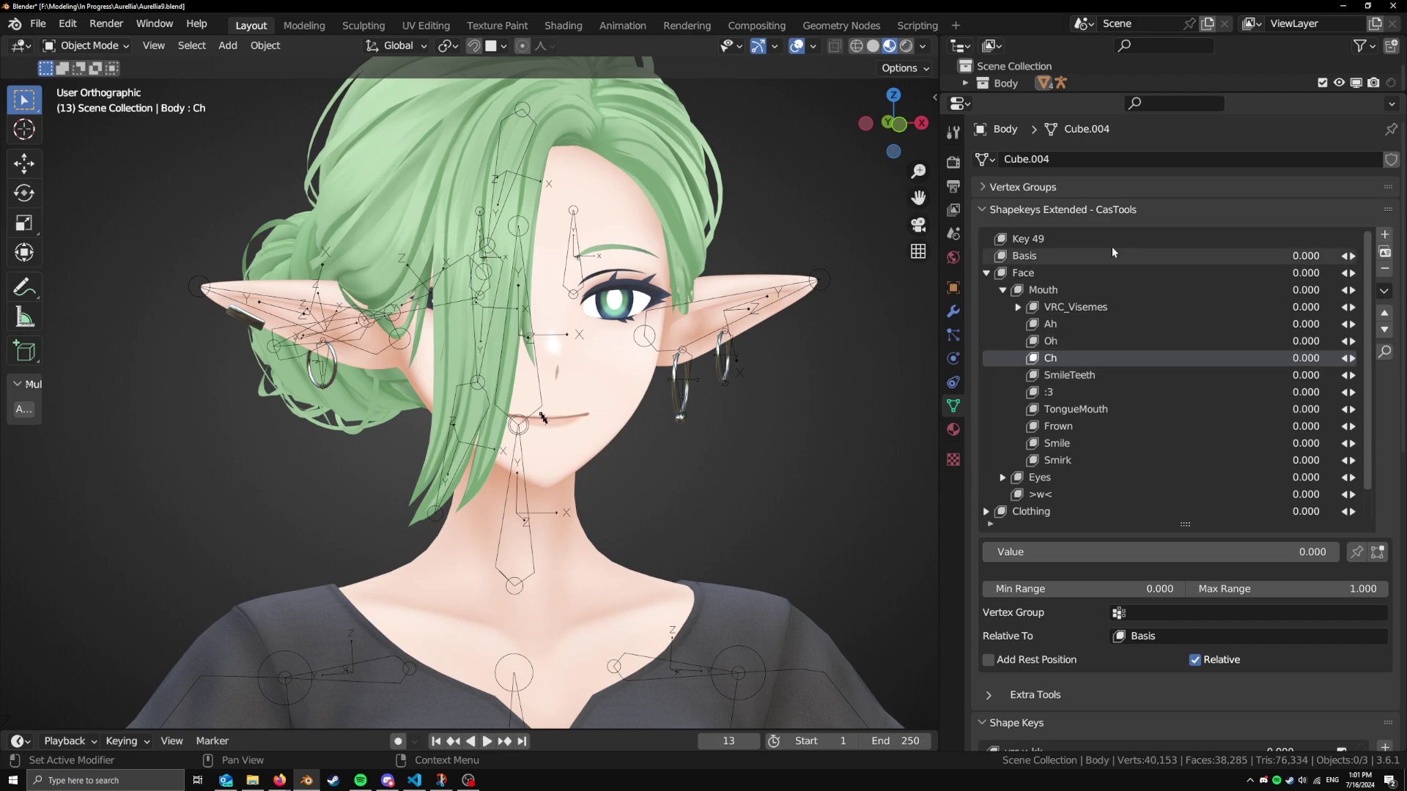
click(1111, 246)
click(1385, 270)
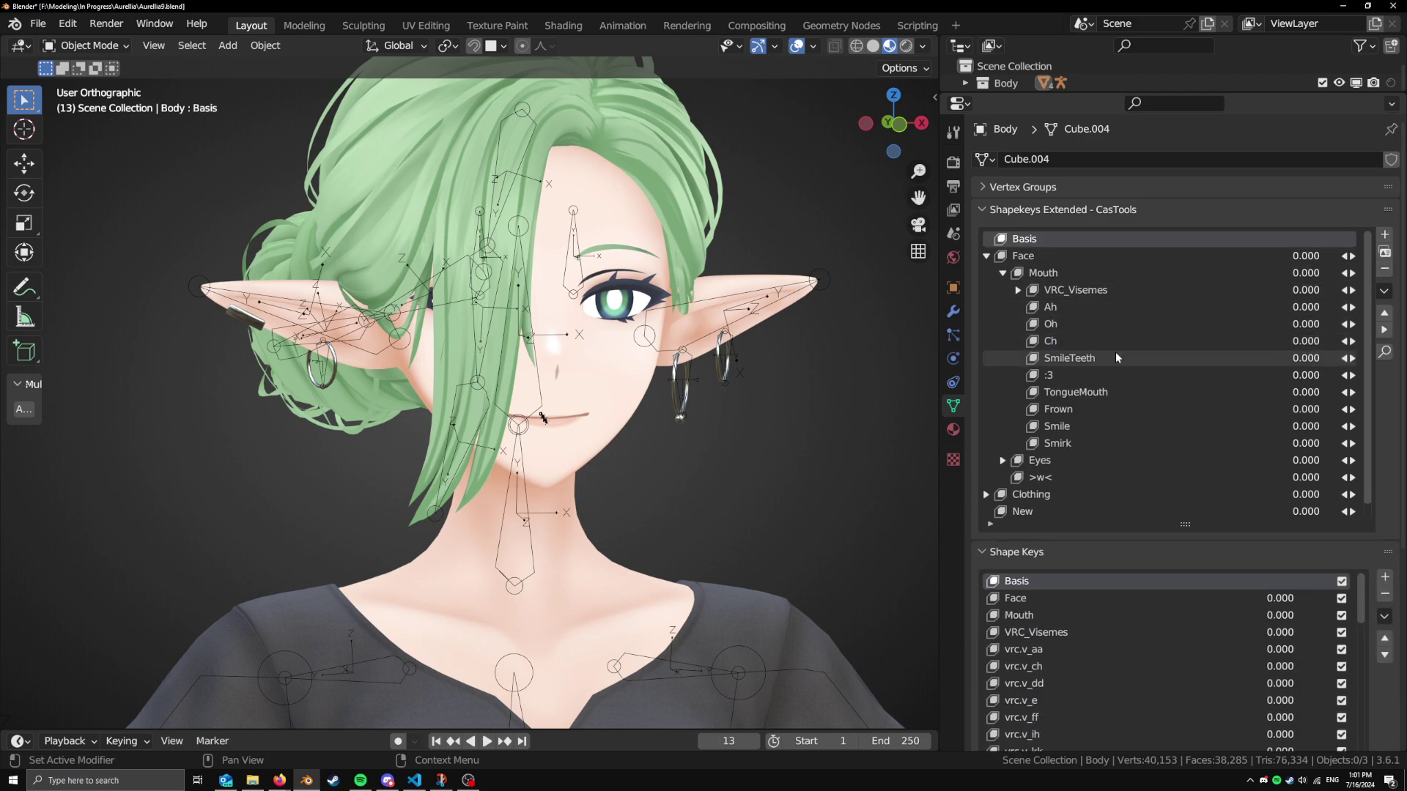
Move the TongueMouth shape key up one place within the Mouth group, above the :3 key
scroll(1102, 395, down, 1)
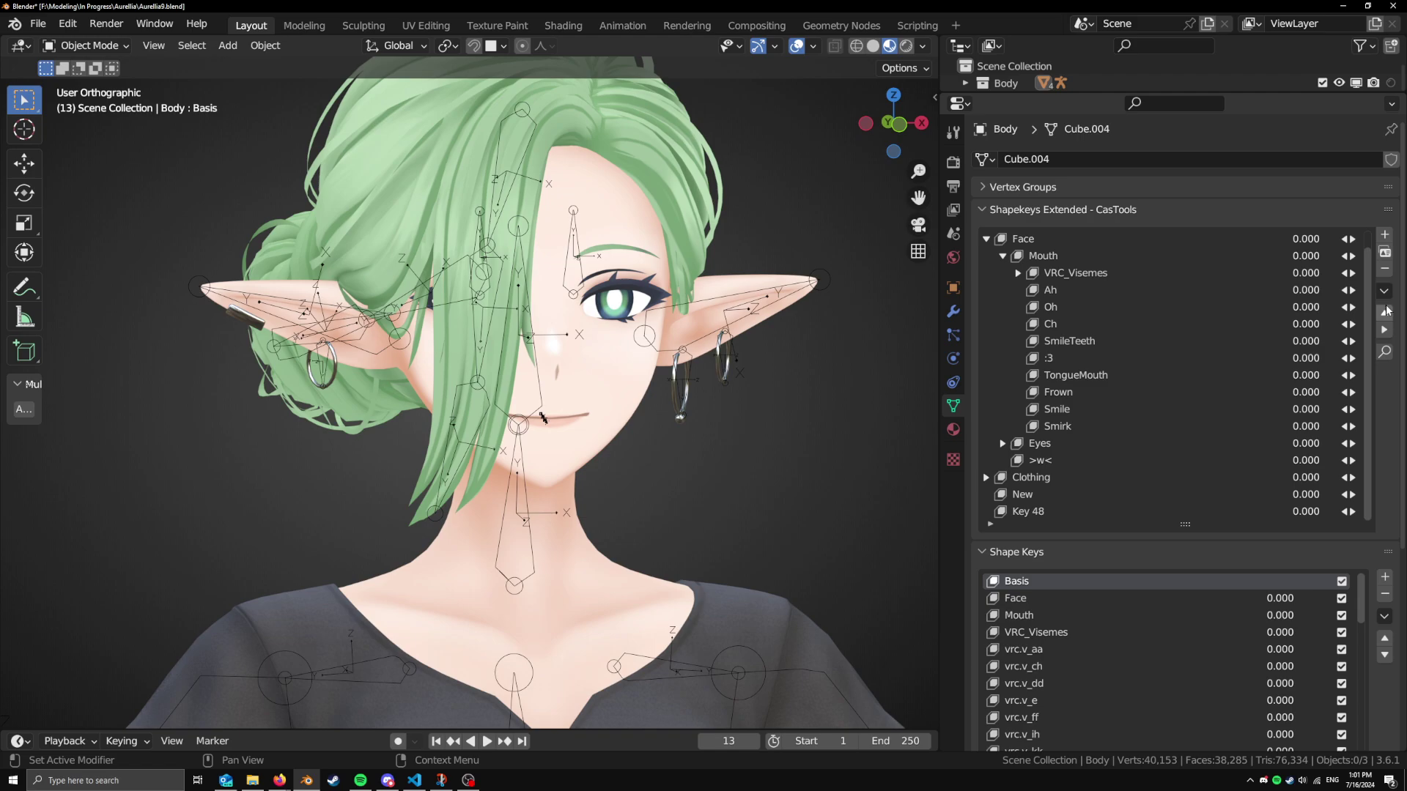
scroll(1191, 338, up, 1)
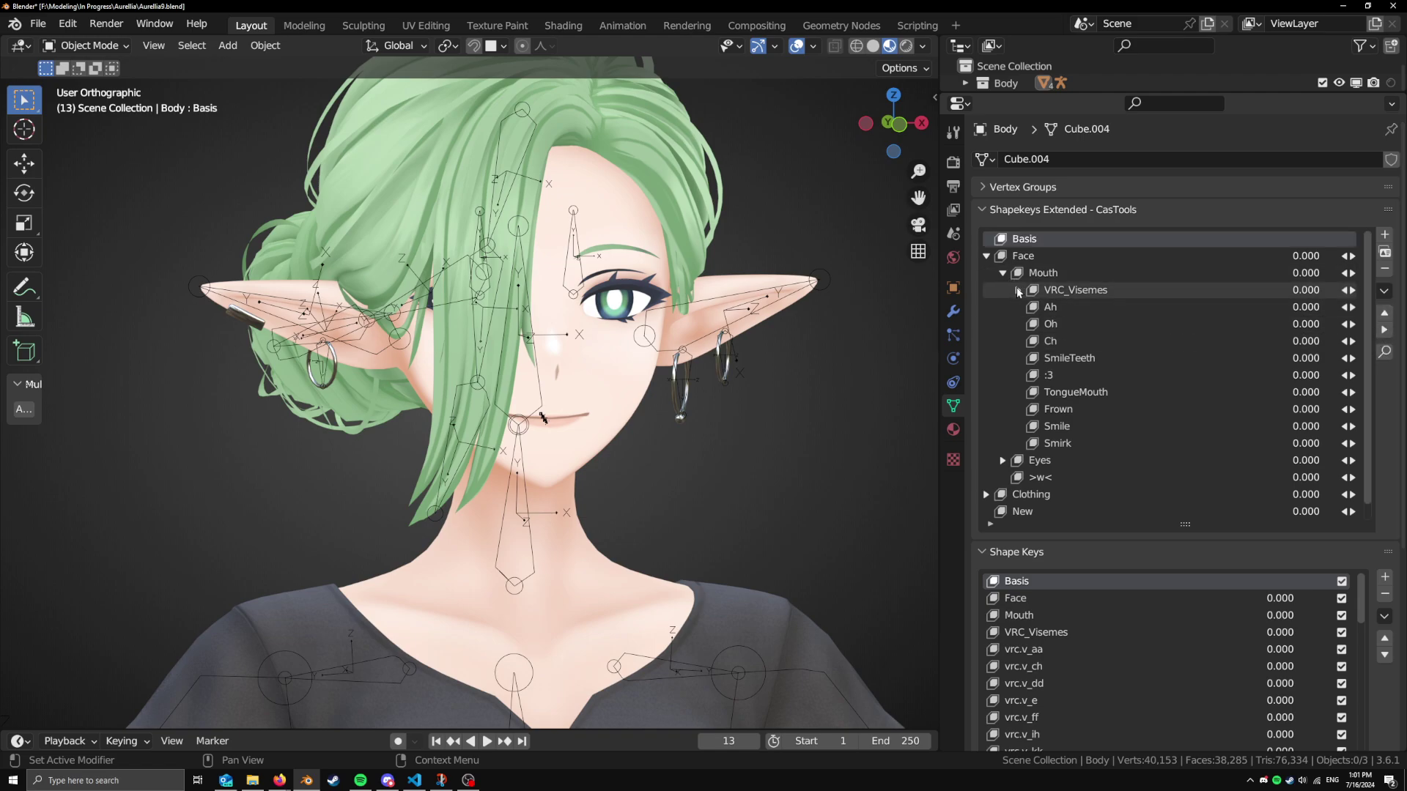
scroll(1163, 425, down, 1)
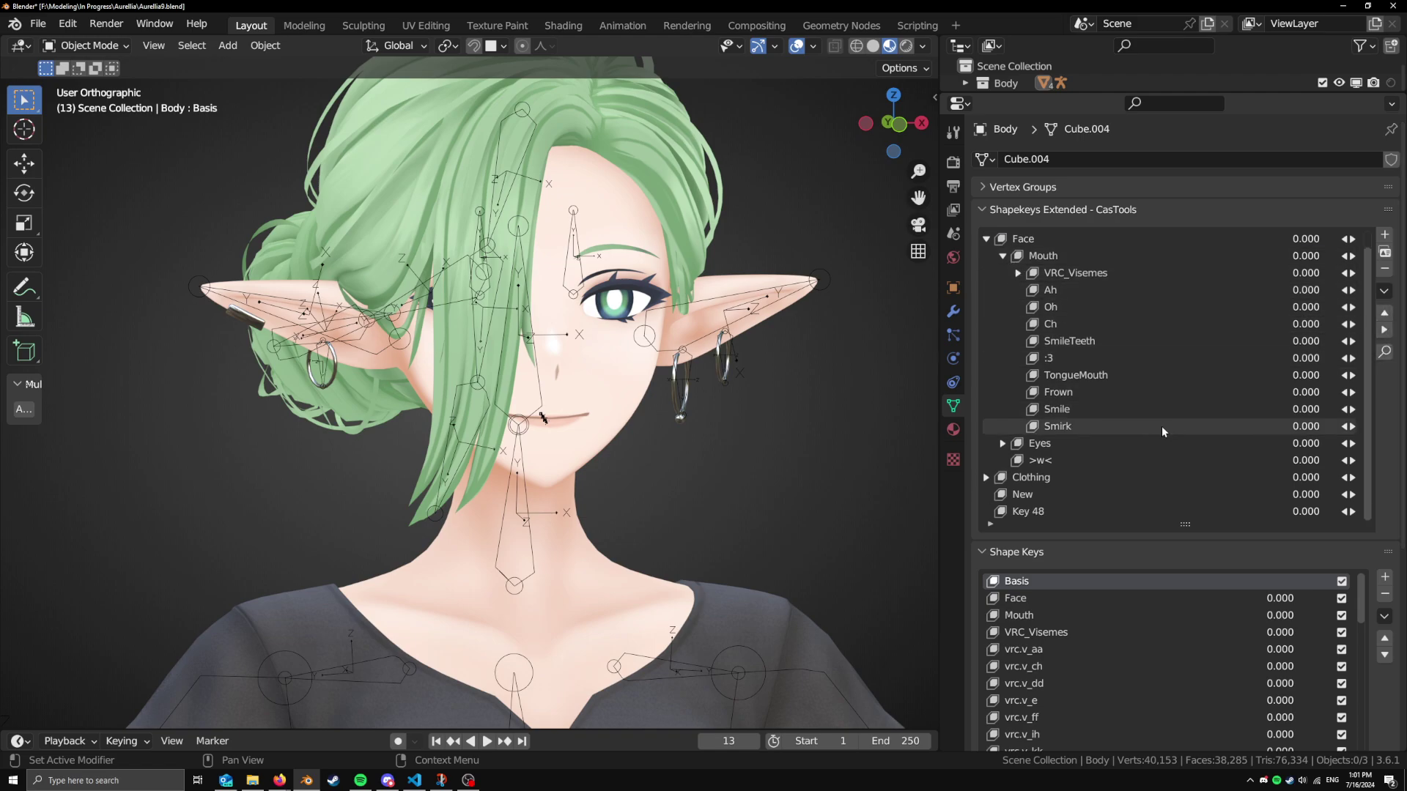
click(1076, 375)
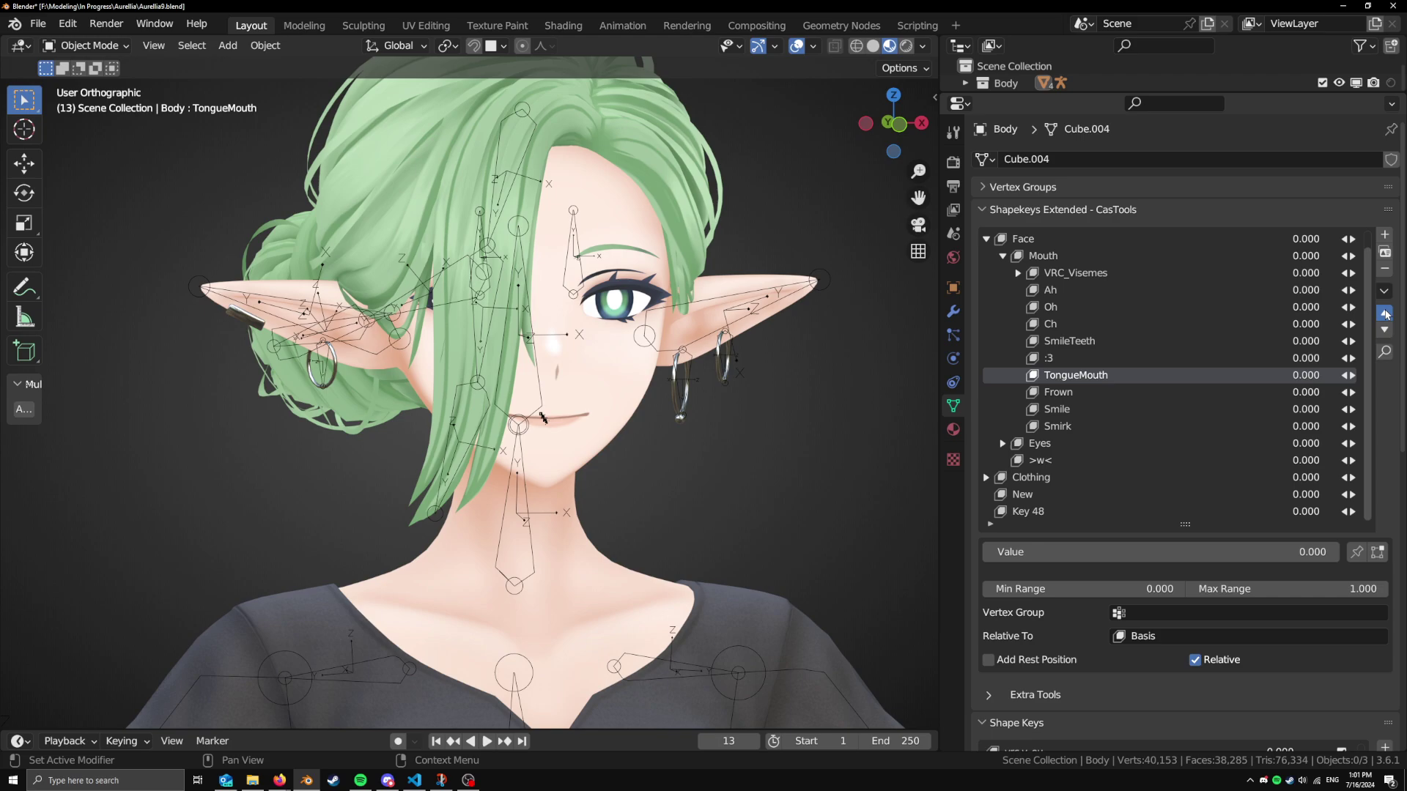
click(1384, 312)
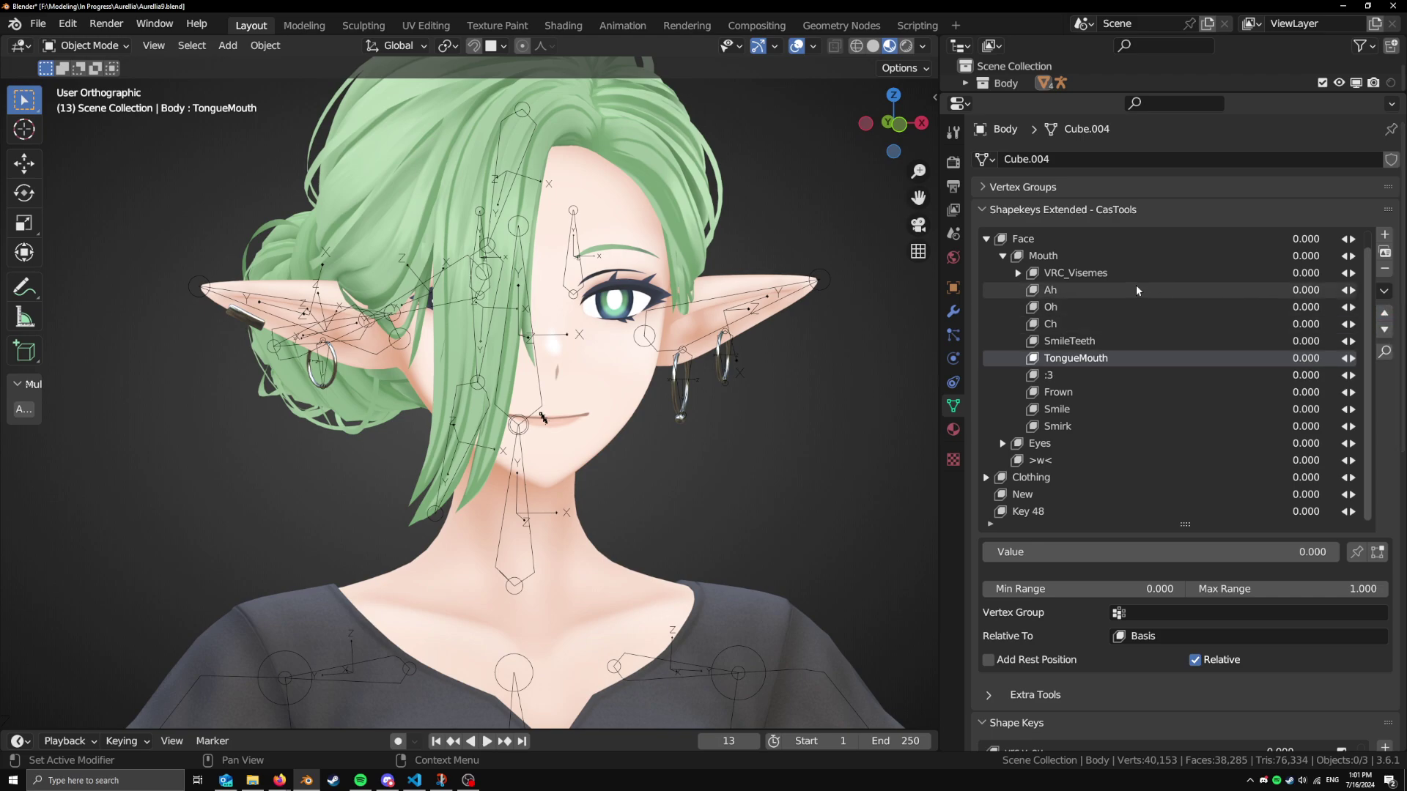
Move the Ah shape key up above the Face group and back down to first place inside the Mouth group
click(1171, 294)
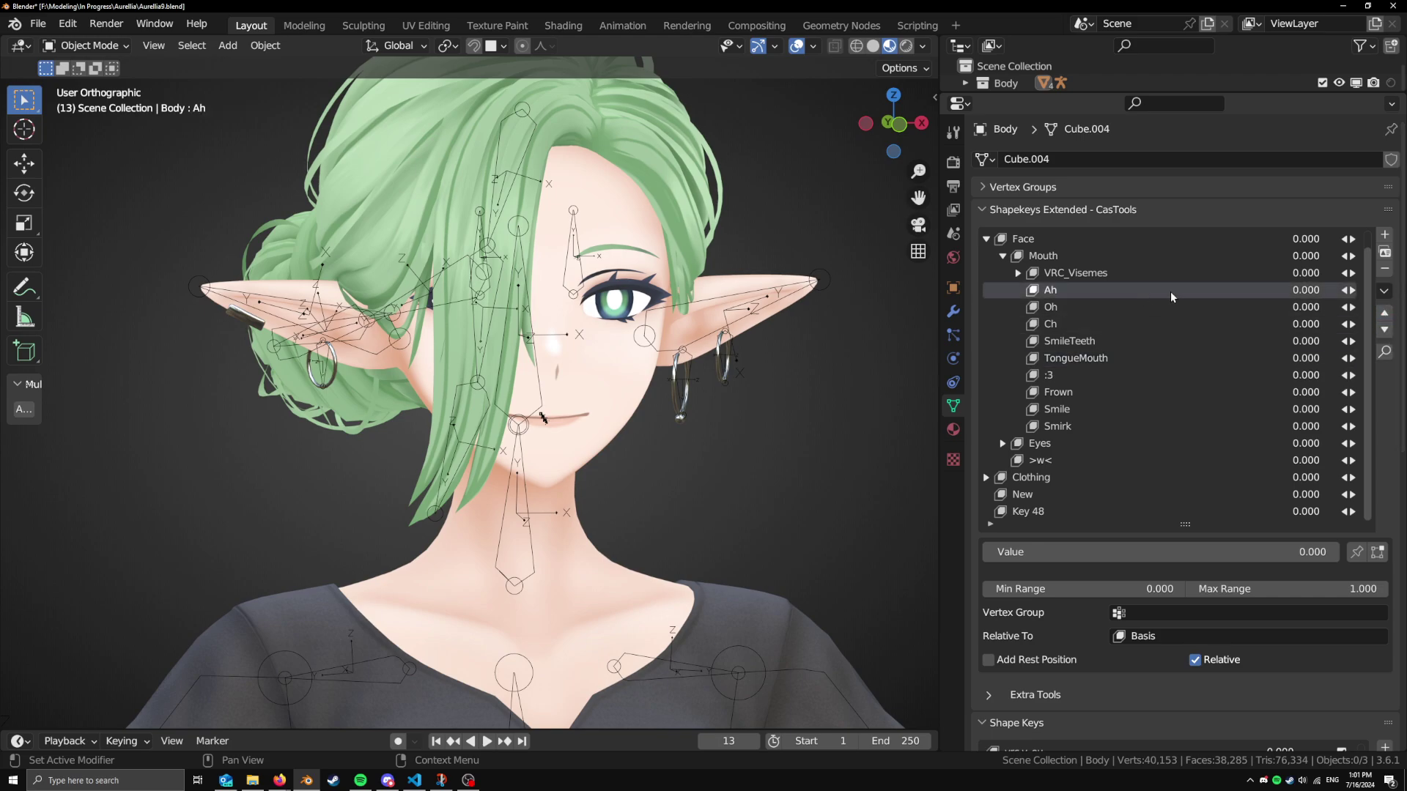
click(1385, 314)
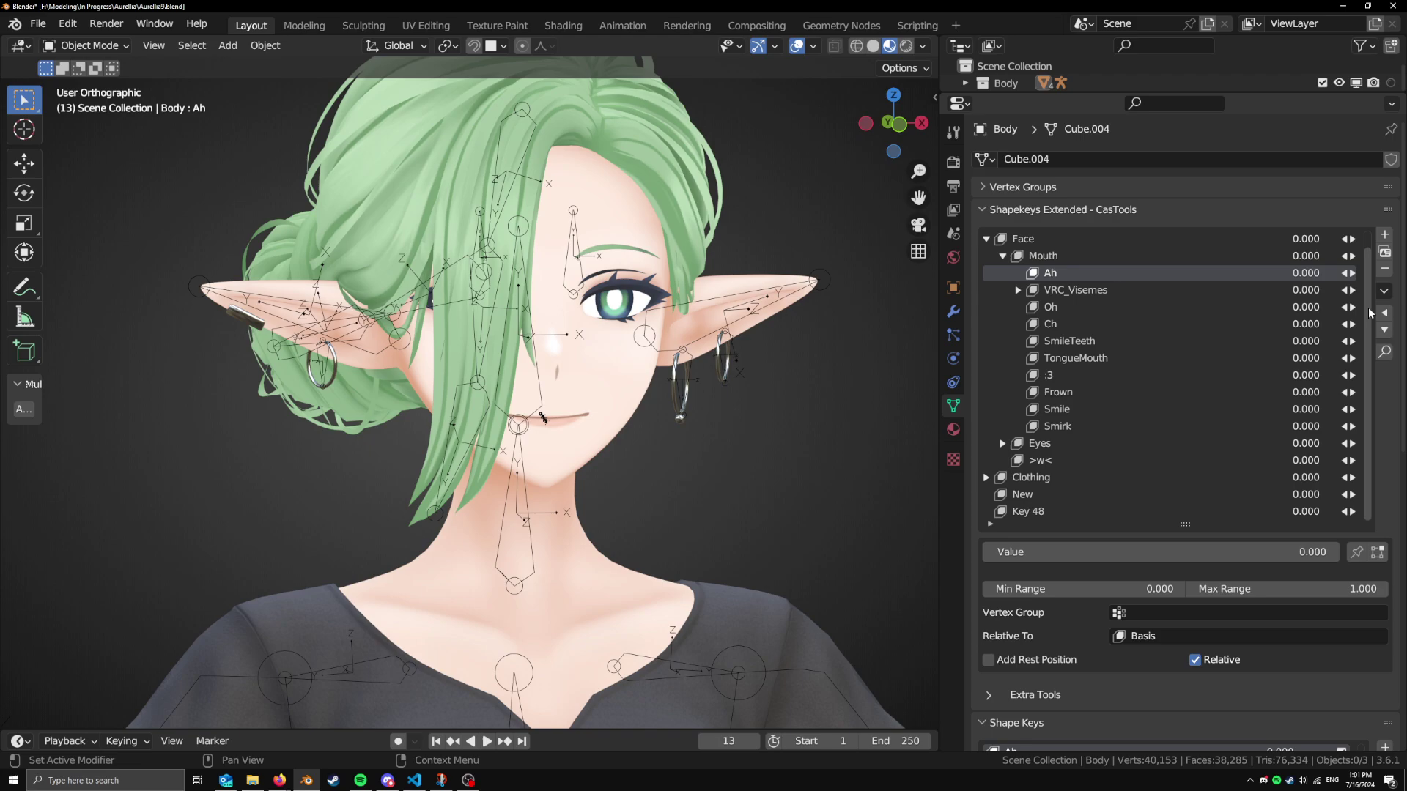
click(1382, 315)
click(1384, 313)
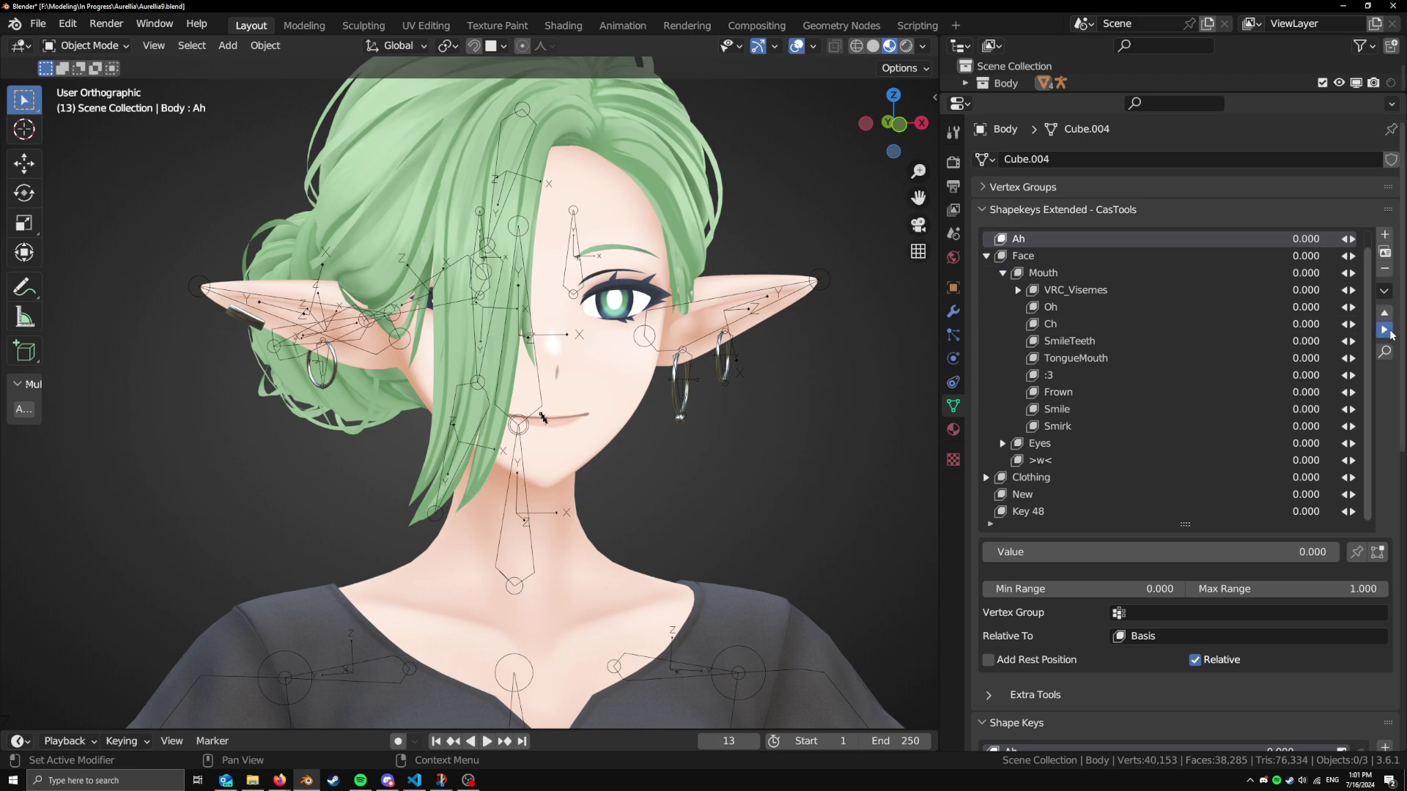
click(1385, 330)
click(1384, 329)
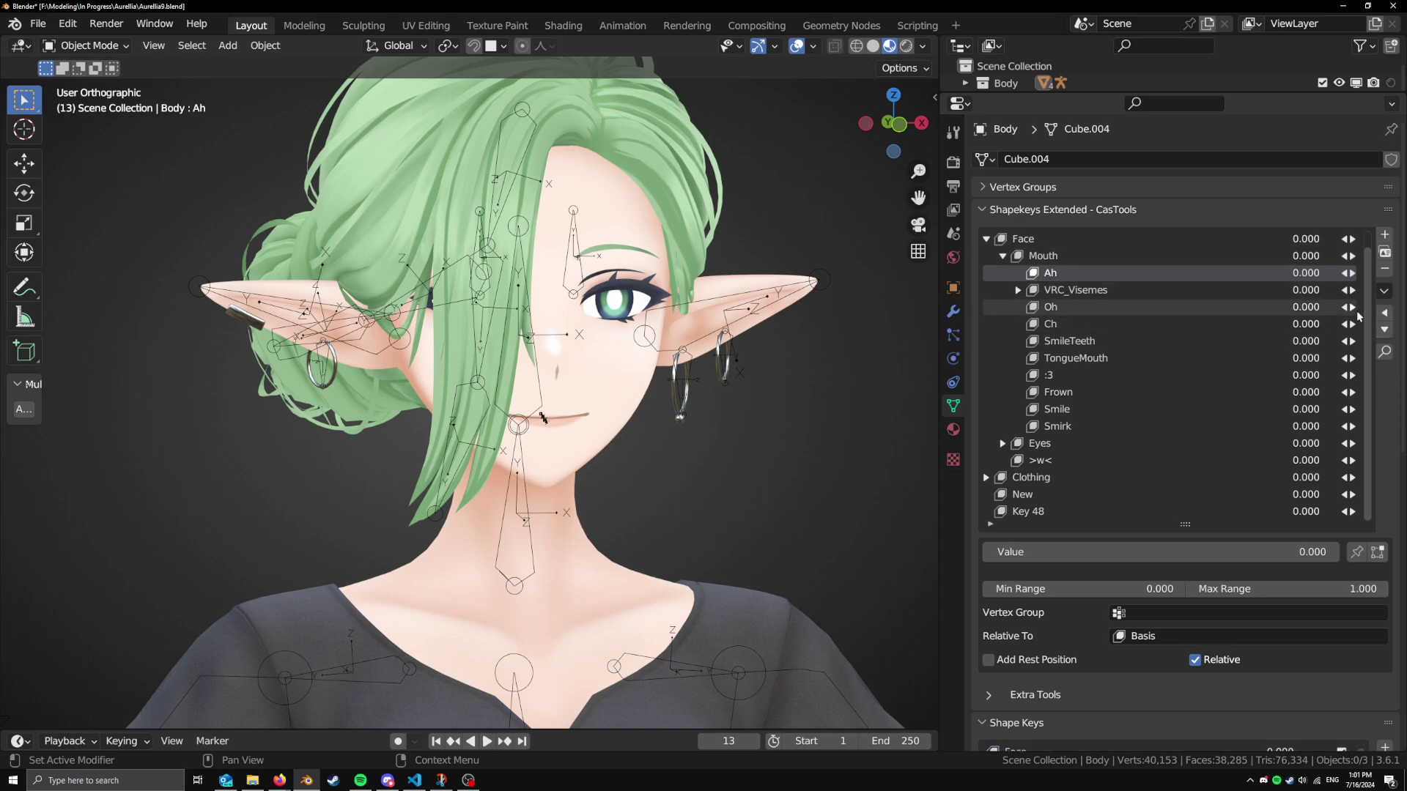
Show the shape key index numbers, expand the VRC_Visemes group to read them, and hide the numbers again
click(1384, 354)
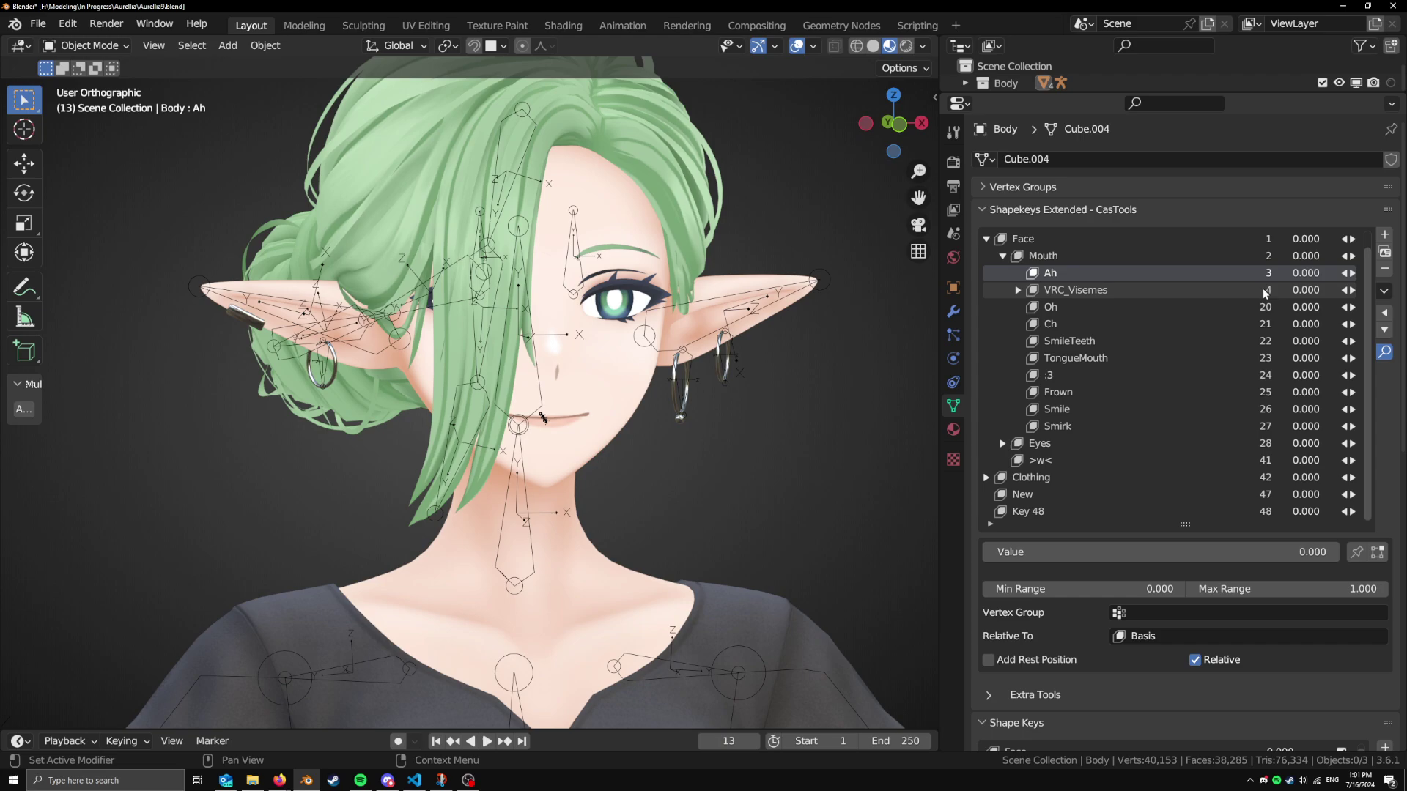
click(1019, 290)
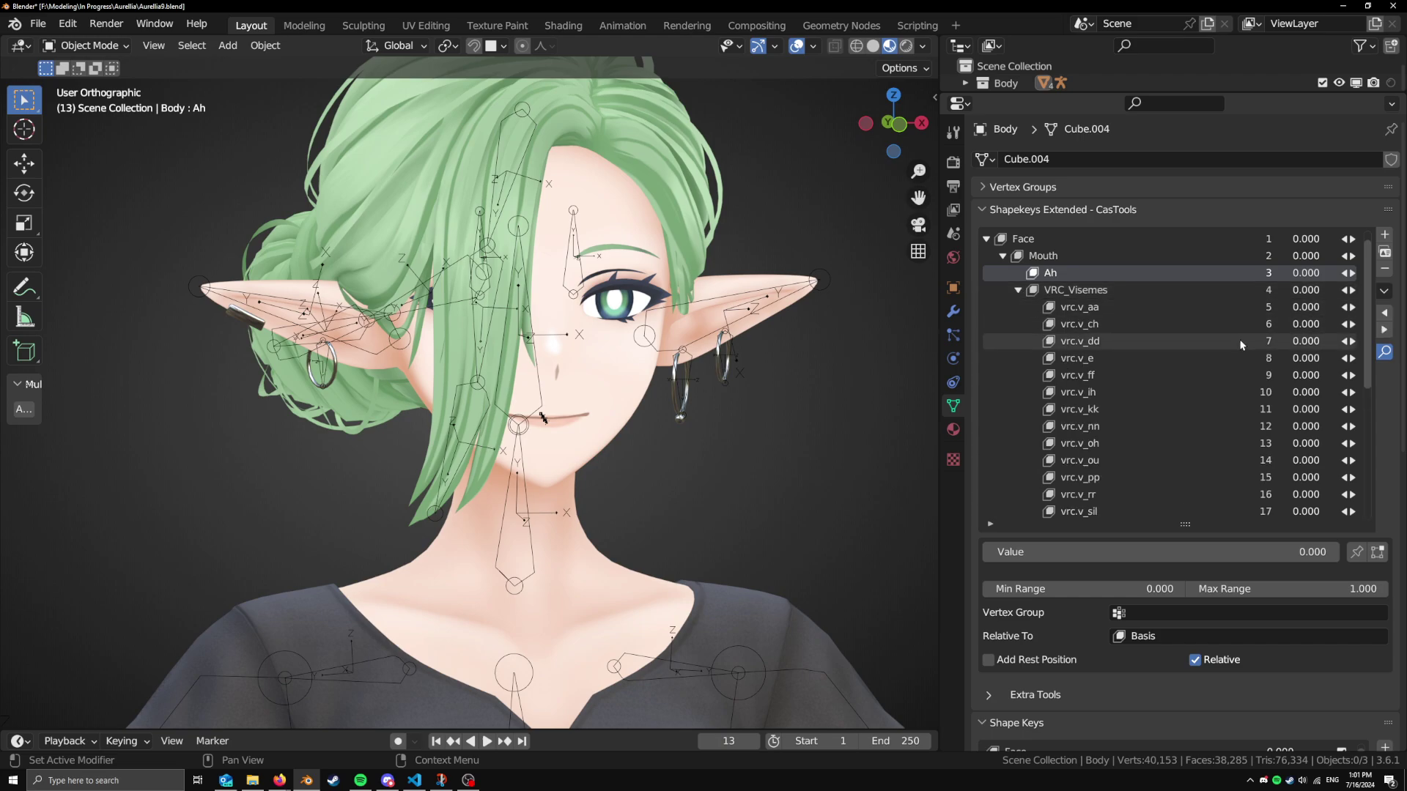
scroll(1245, 341, down, 4)
scroll(1390, 357, up, 3)
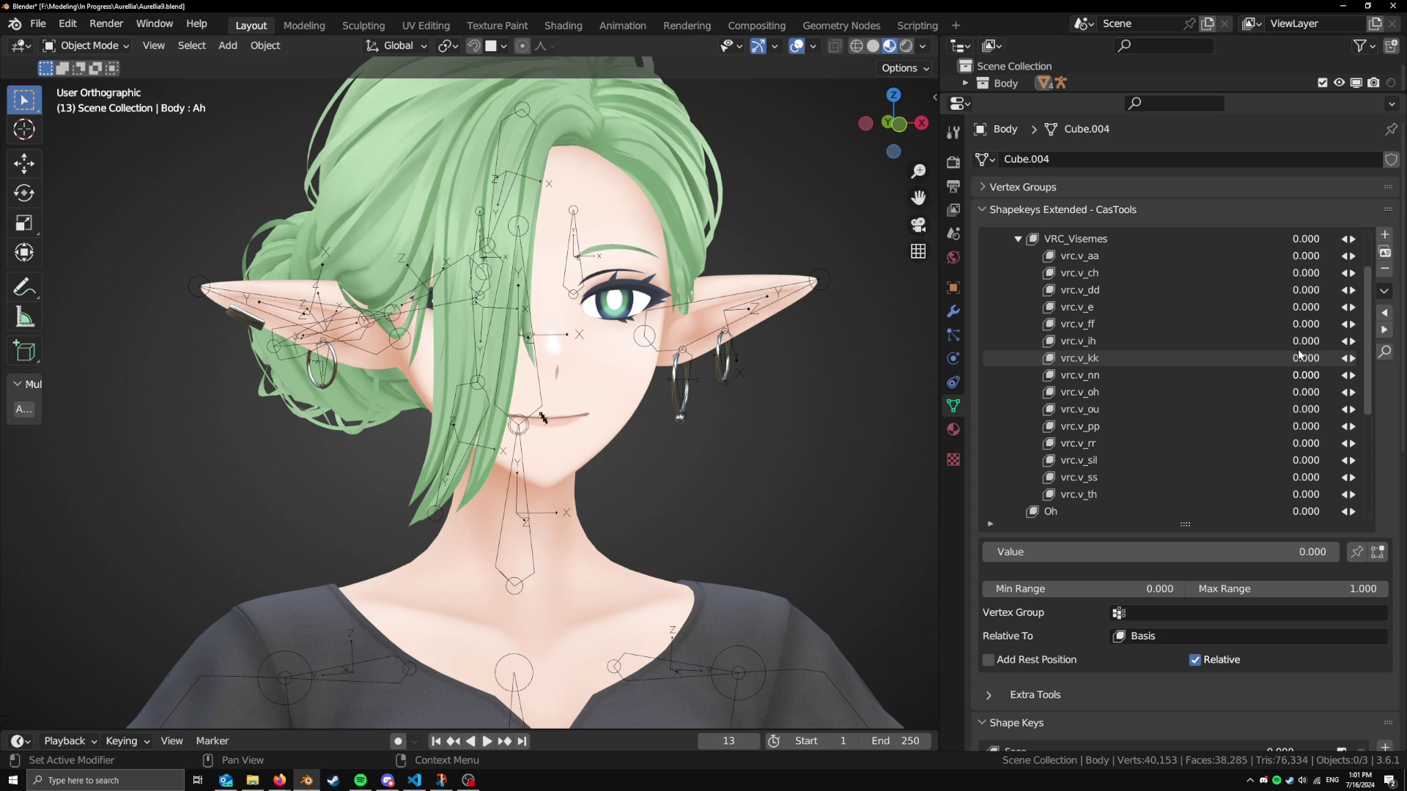
Open the additional shape key operations again and examine the Add Indent All Below option
click(1384, 290)
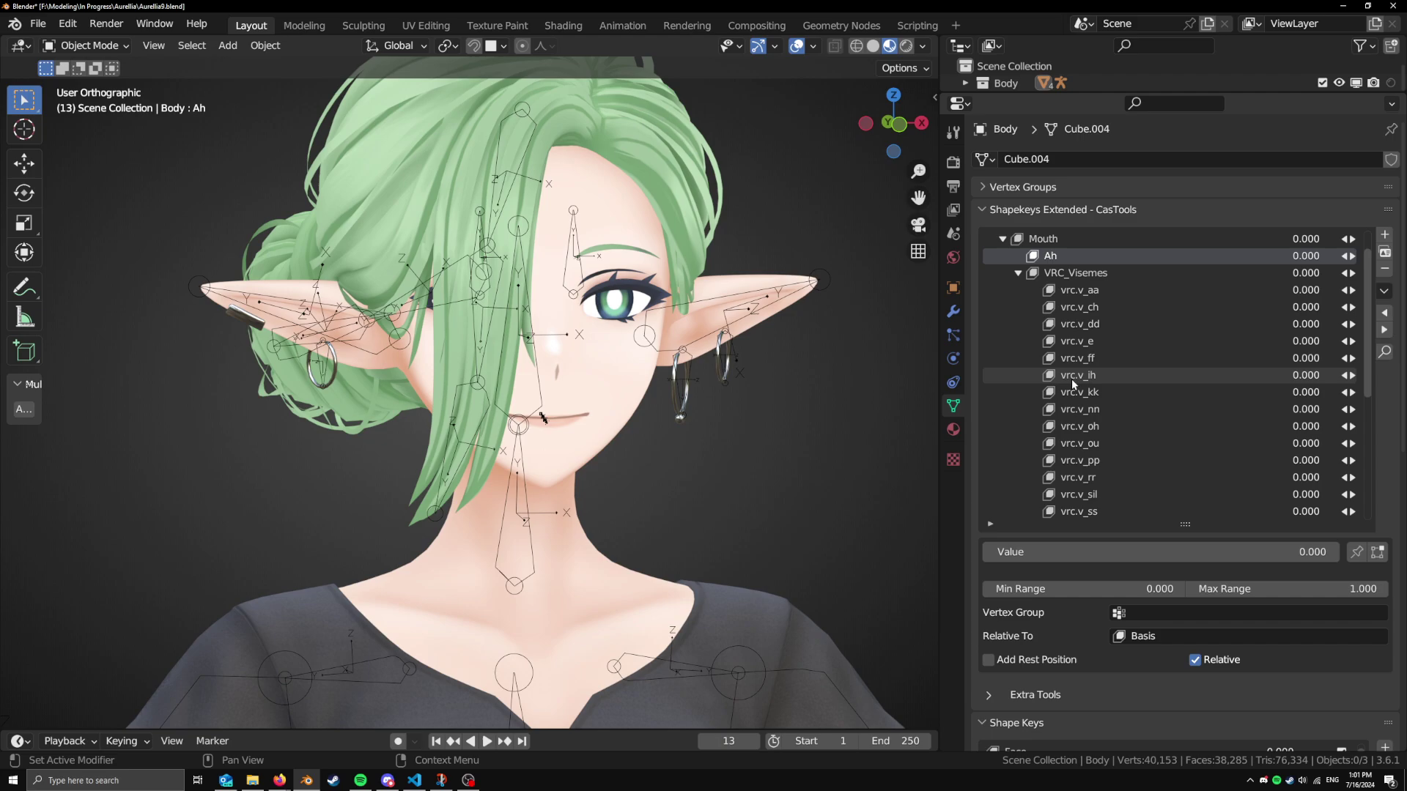
click(1385, 291)
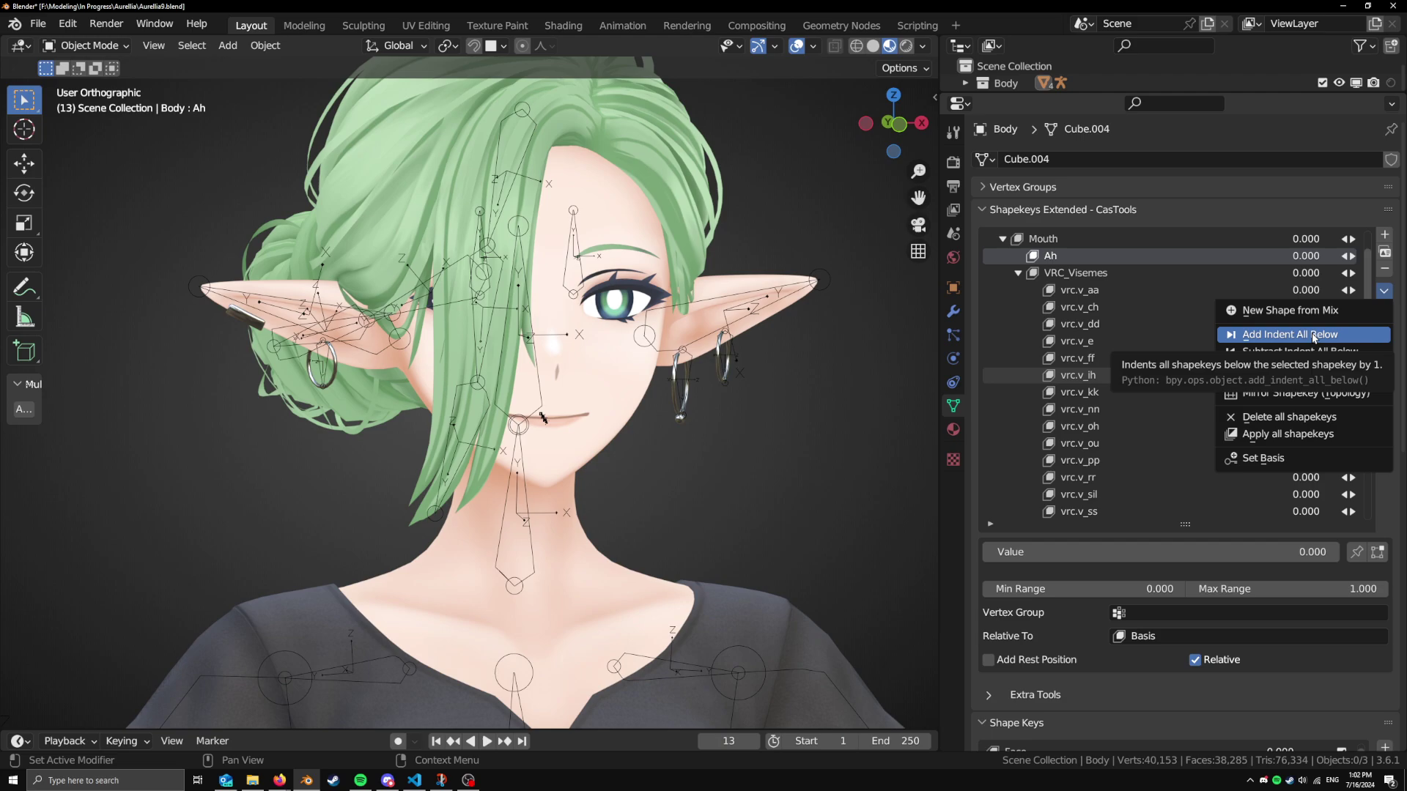
Expand Extra Tools and examine its options for removing shape key influence and adding ARKit face tracking blendshapes
scroll(974, 528, down, 3)
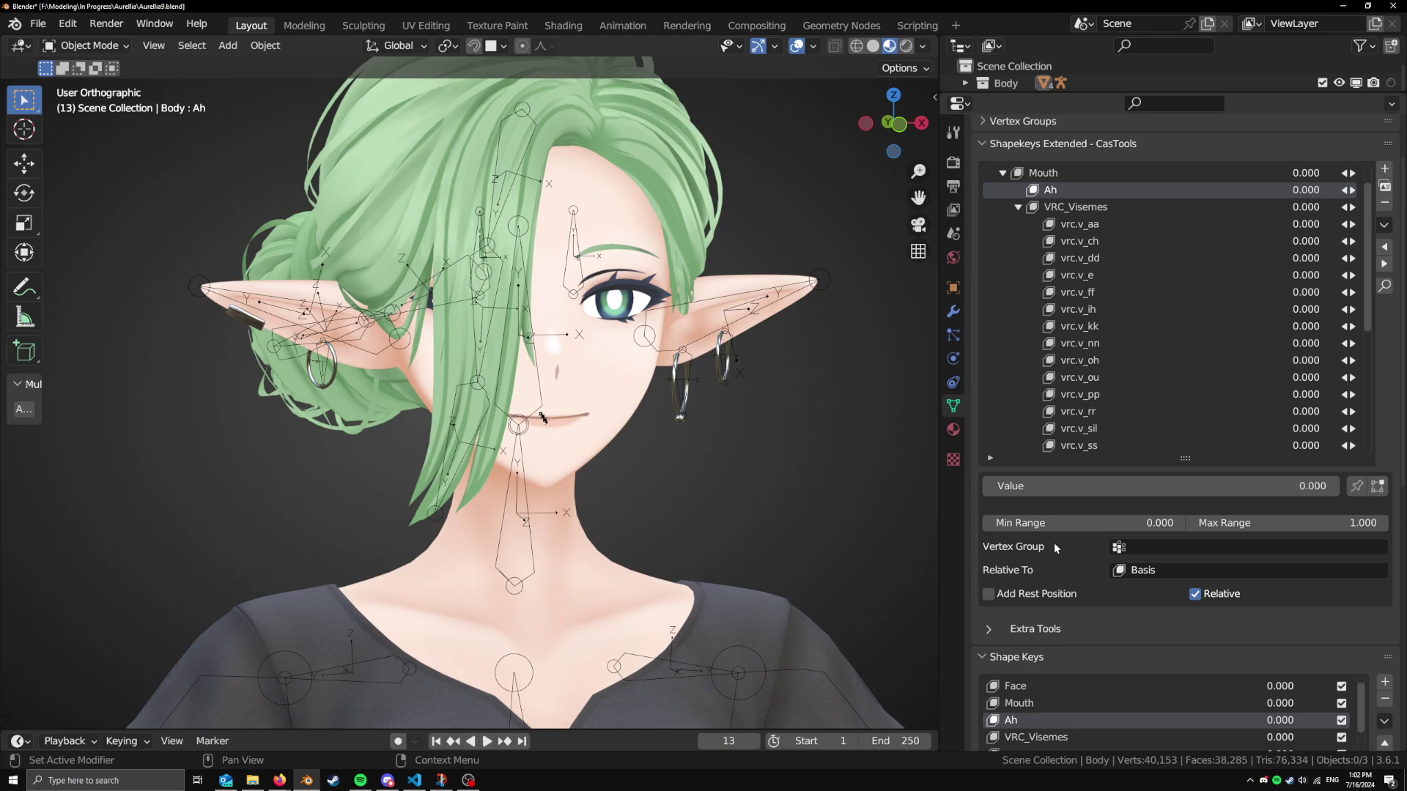
scroll(1055, 513, down, 2)
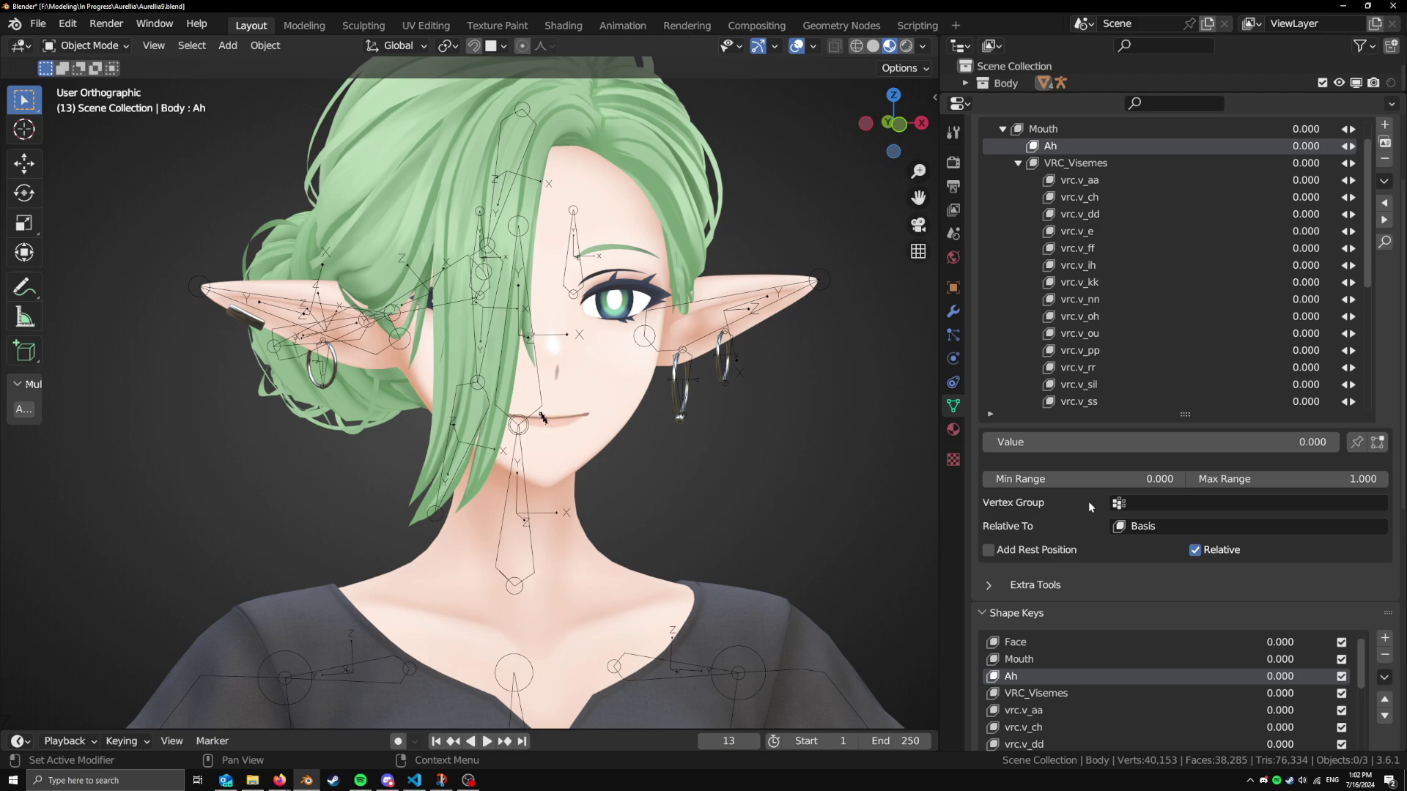
click(1026, 585)
scroll(1067, 539, down, 3)
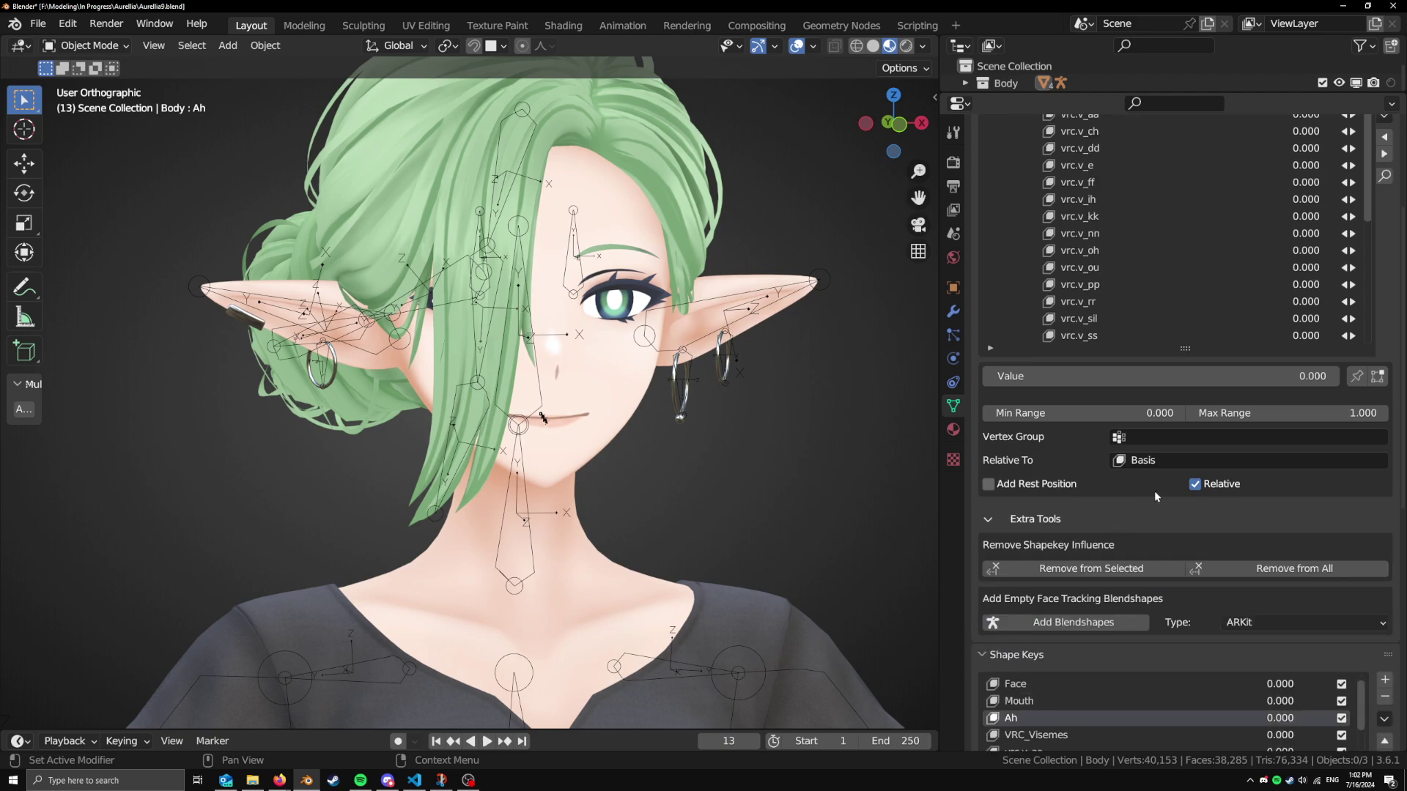
scroll(1157, 496, down, 2)
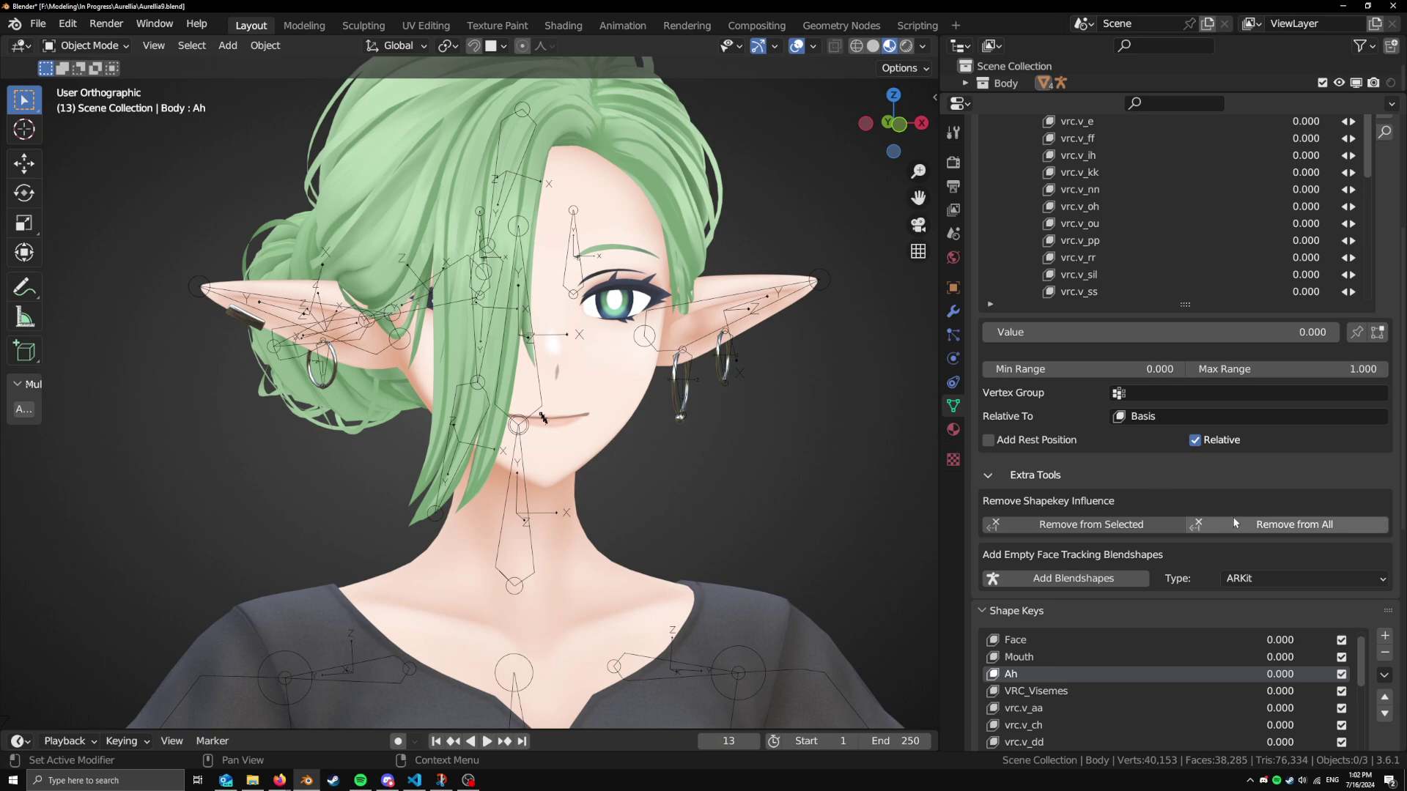
scroll(1229, 485, down, 2)
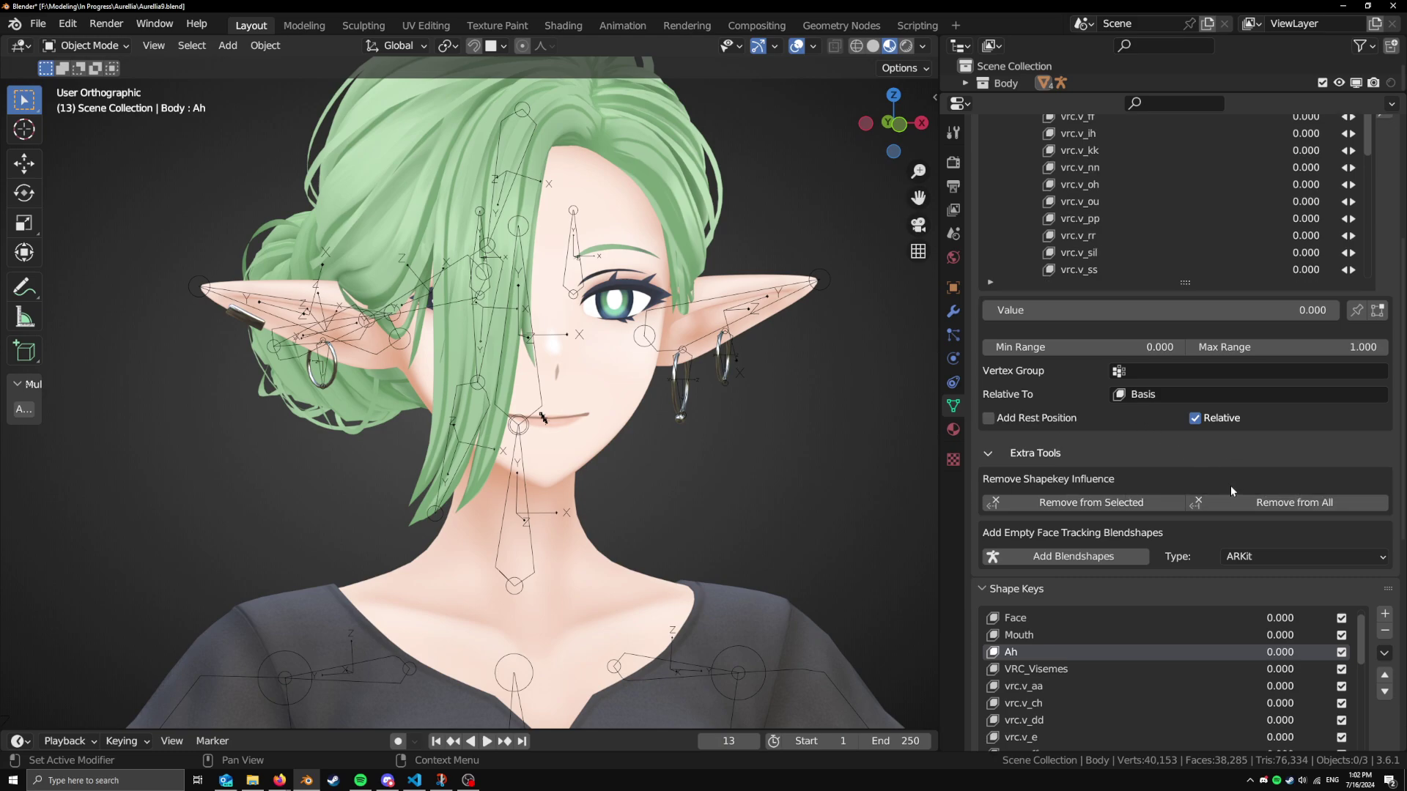
Review the available face tracking blendshape types and keep ARKit selected
click(1244, 513)
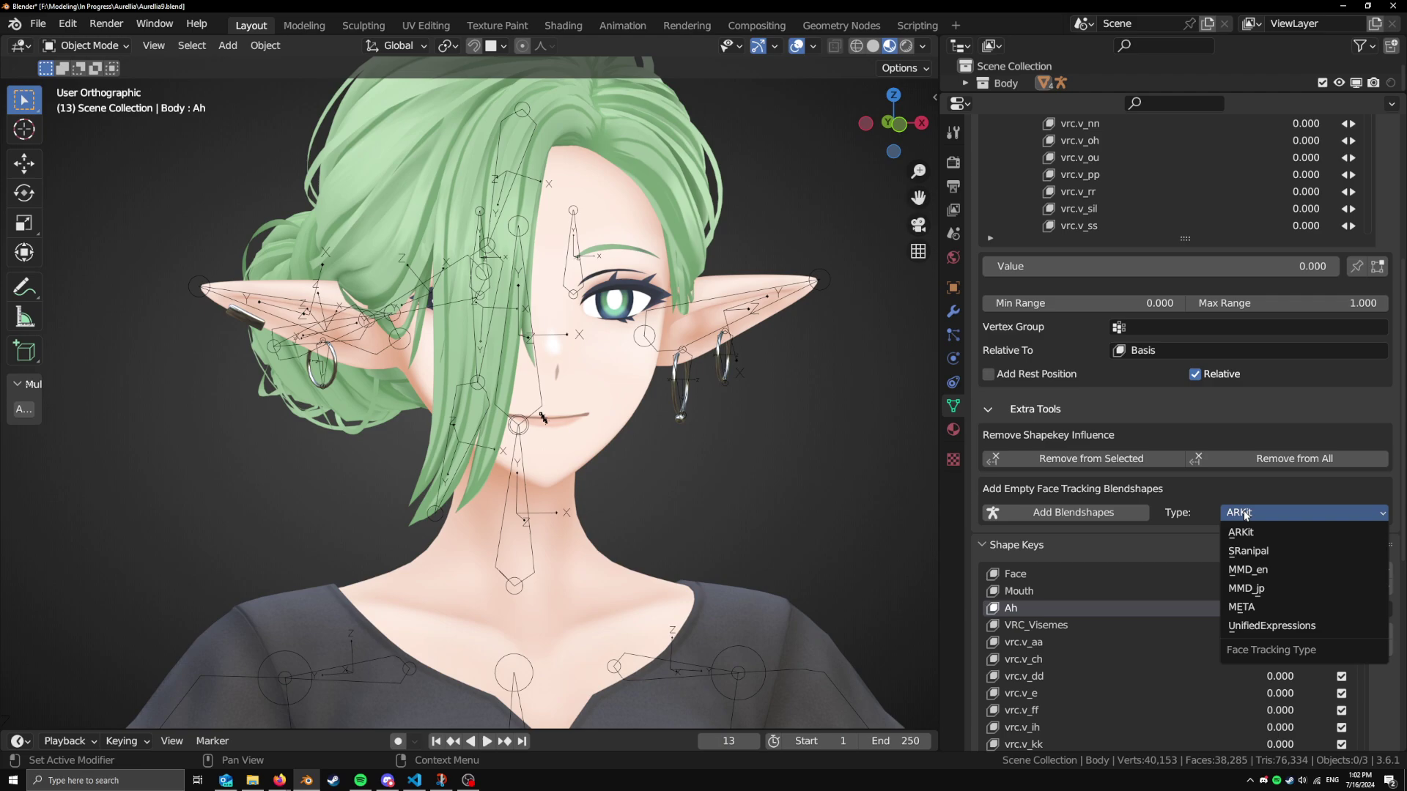
click(1246, 532)
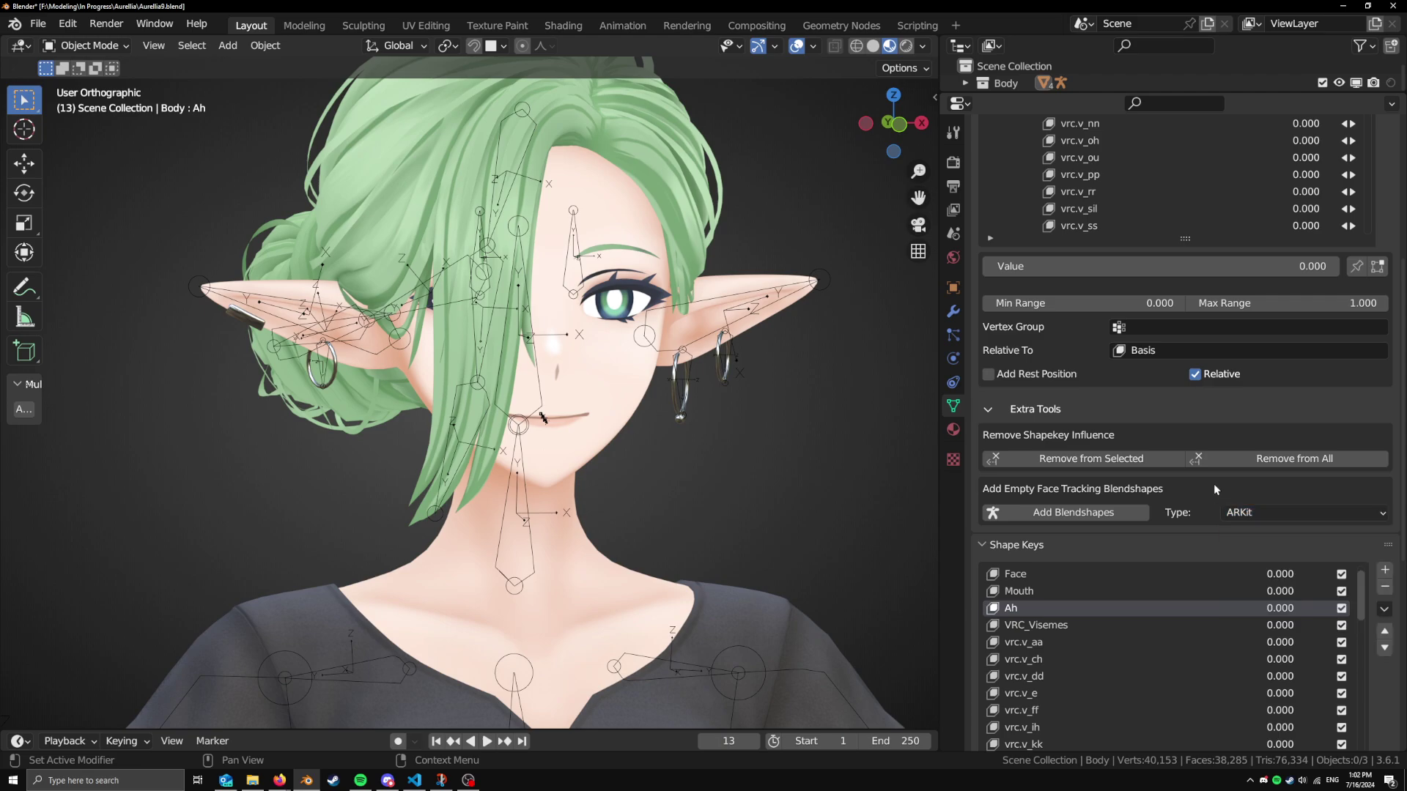
Select the Key 48 shape key at the end of the list and add empty face tracking blendshapes of type META
scroll(1180, 328, up, 2)
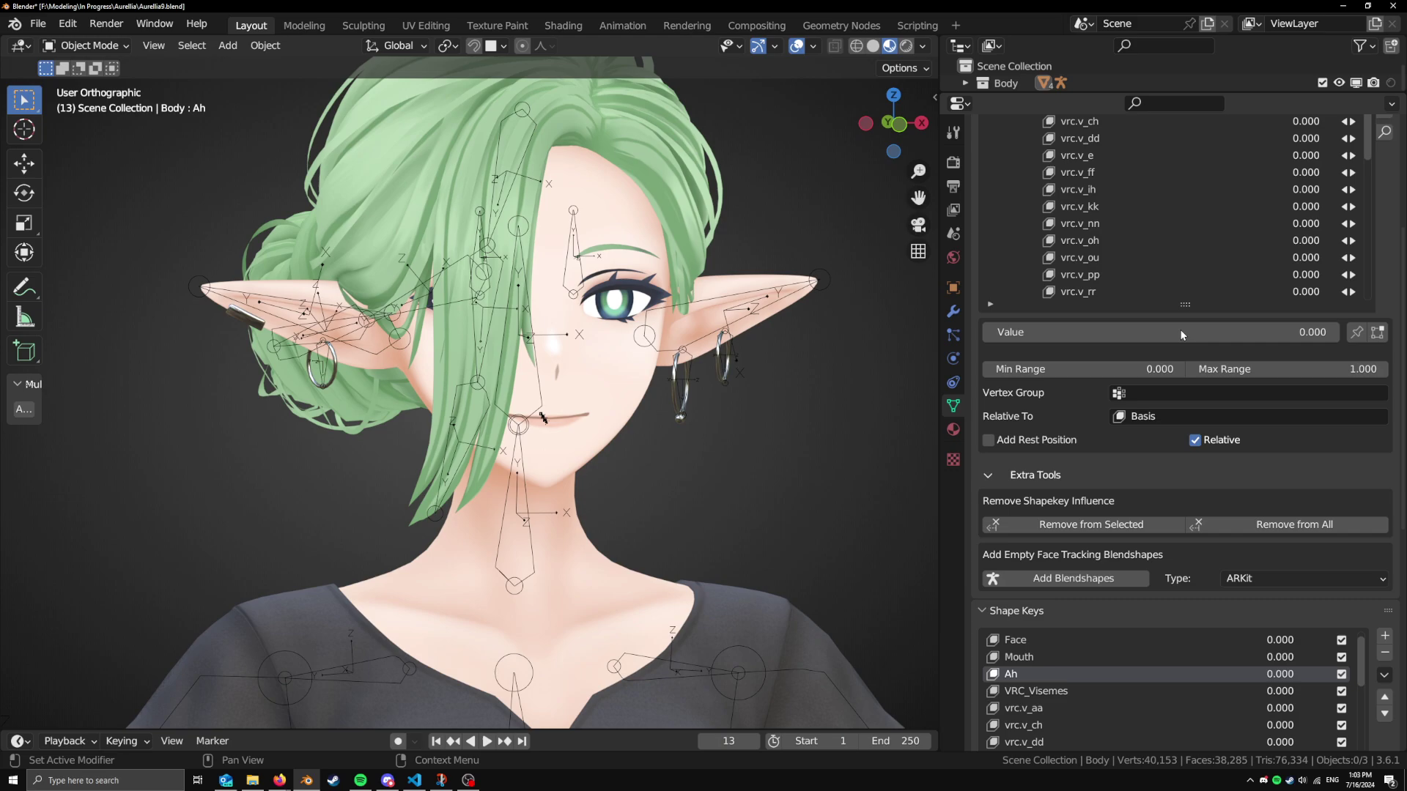
scroll(1153, 426, up, 4)
scroll(1167, 307, down, 6)
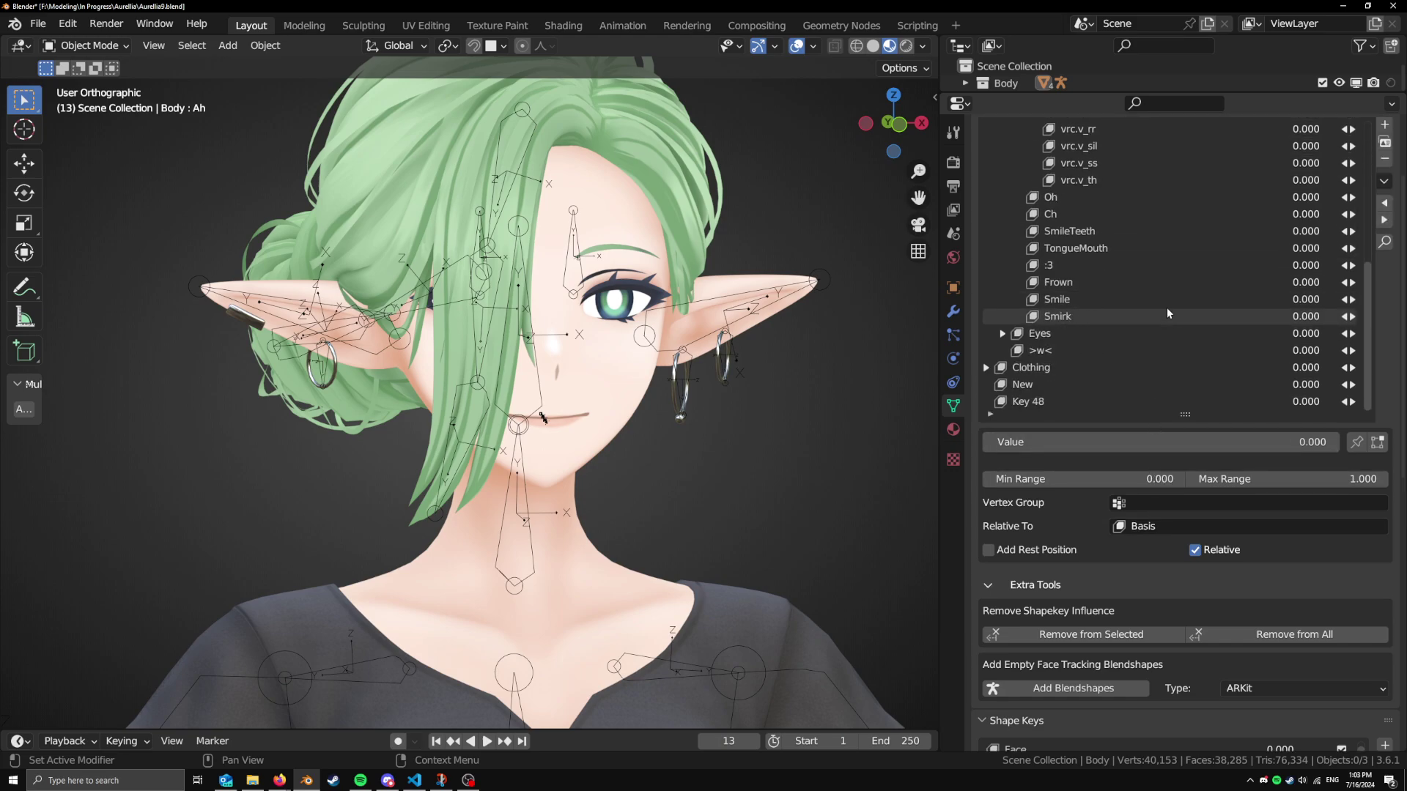
click(1070, 402)
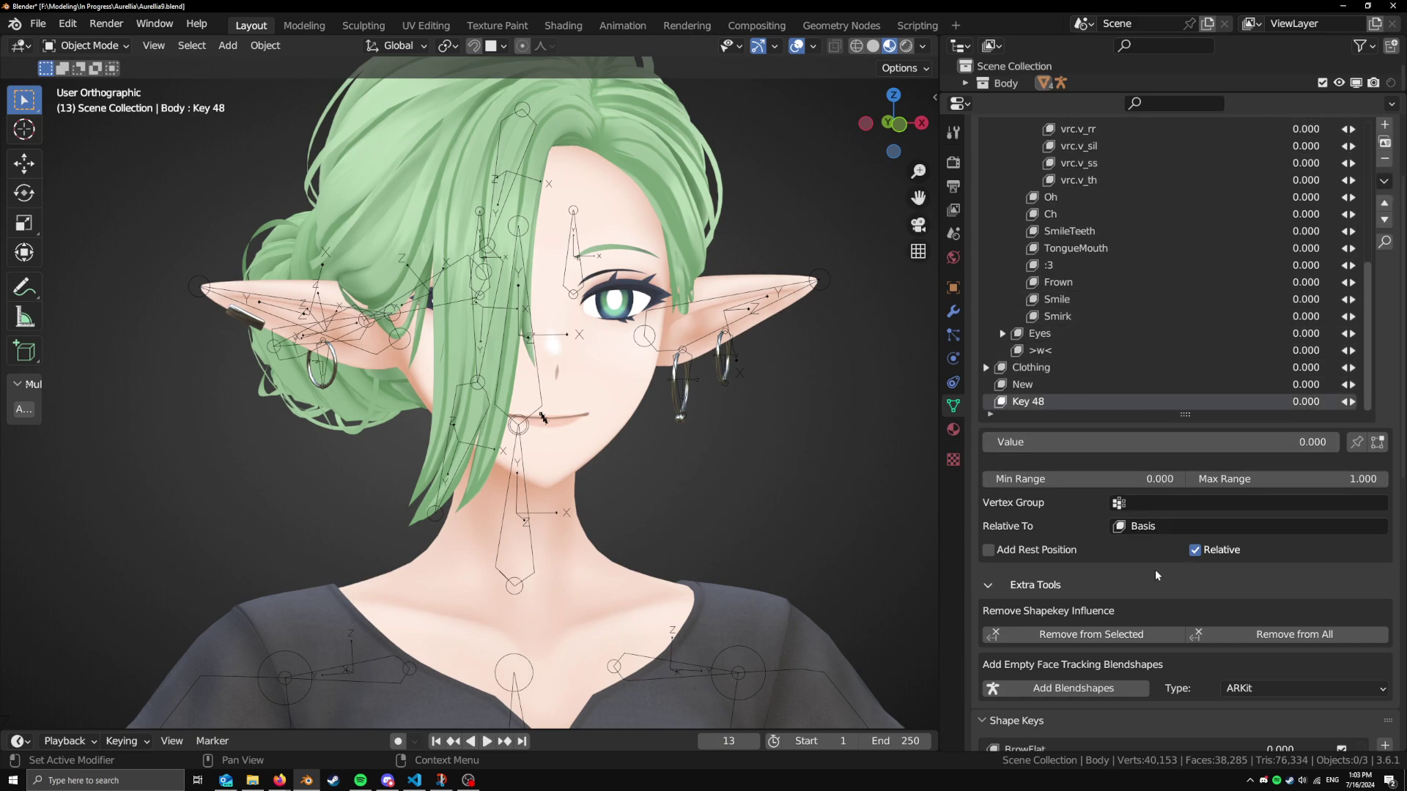
scroll(1122, 561, down, 1)
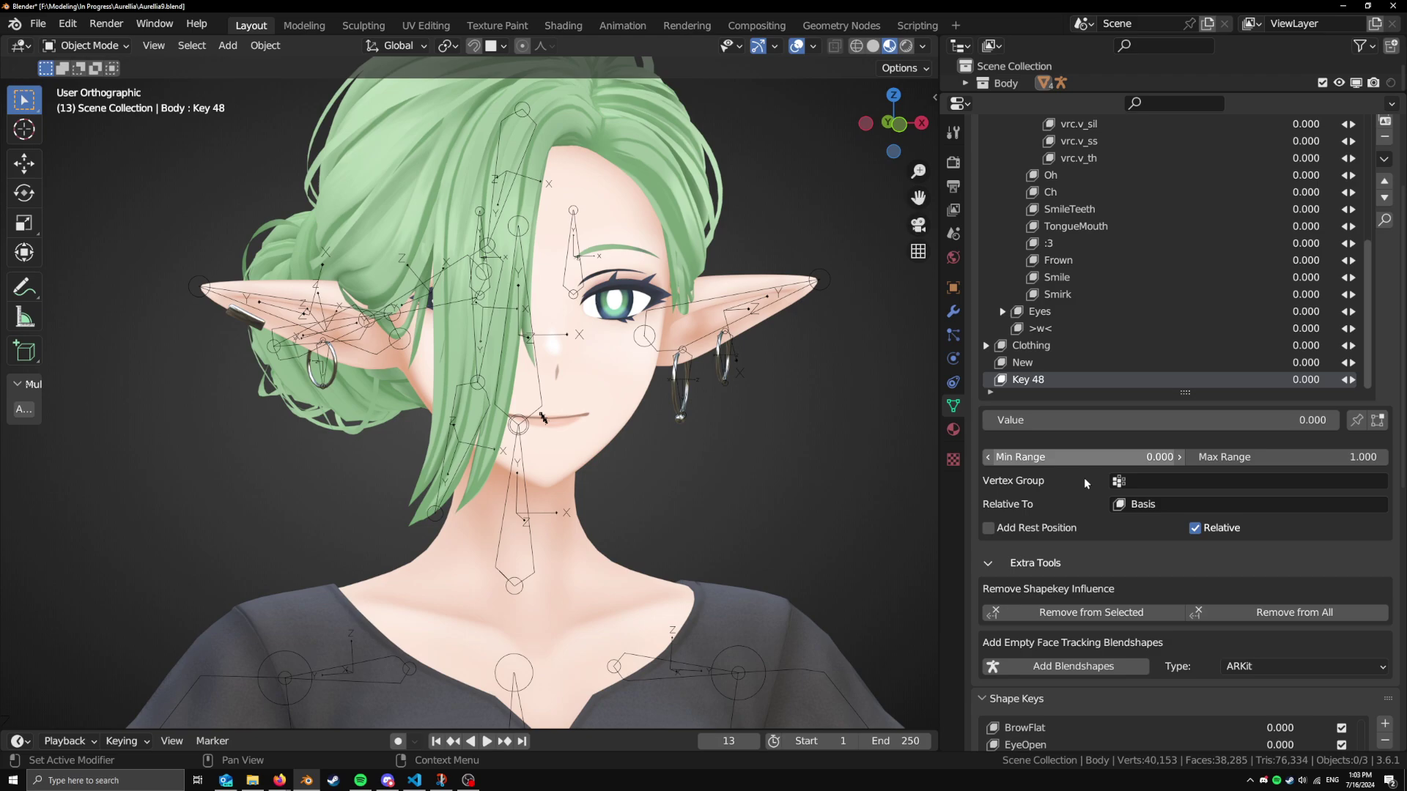
scroll(1157, 513, down, 1)
click(1236, 645)
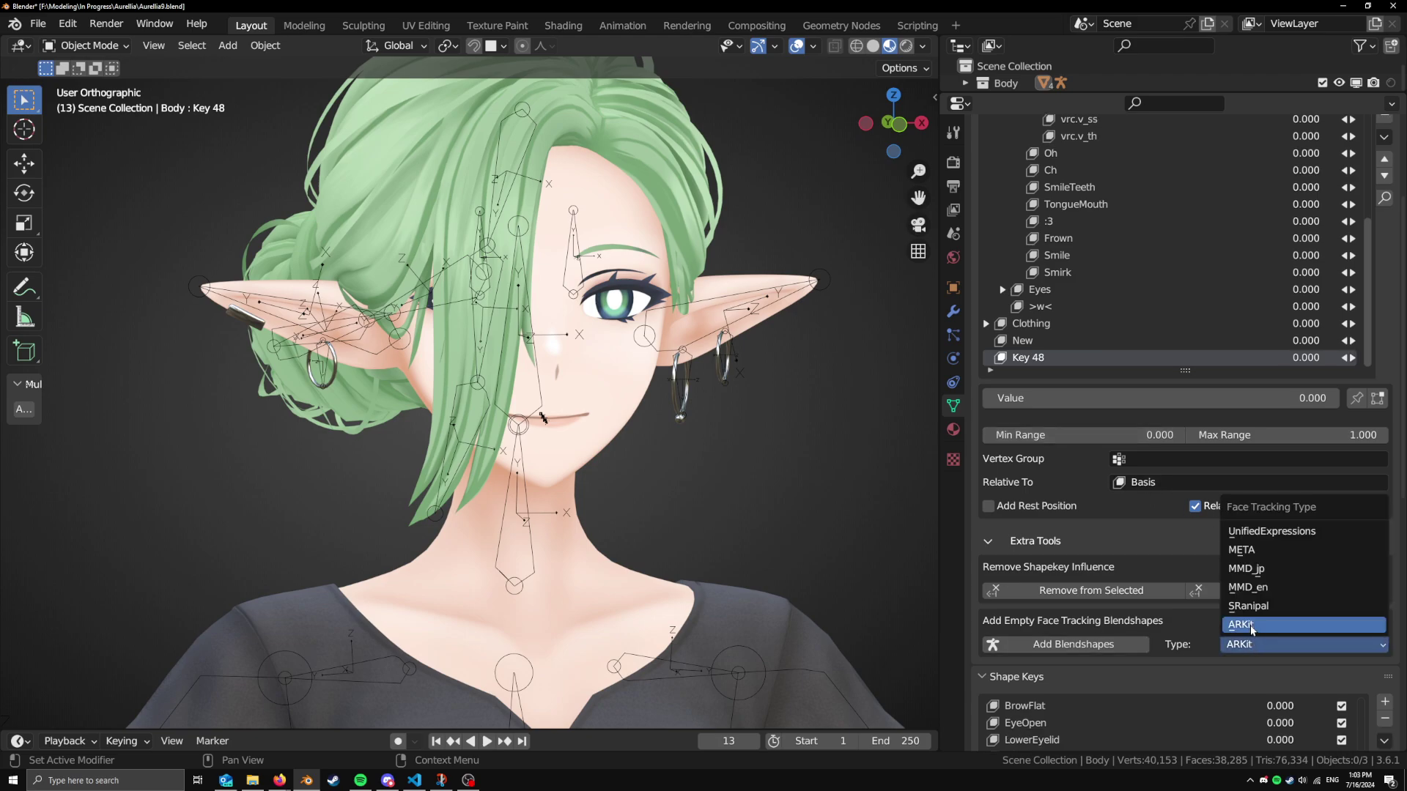
click(1260, 551)
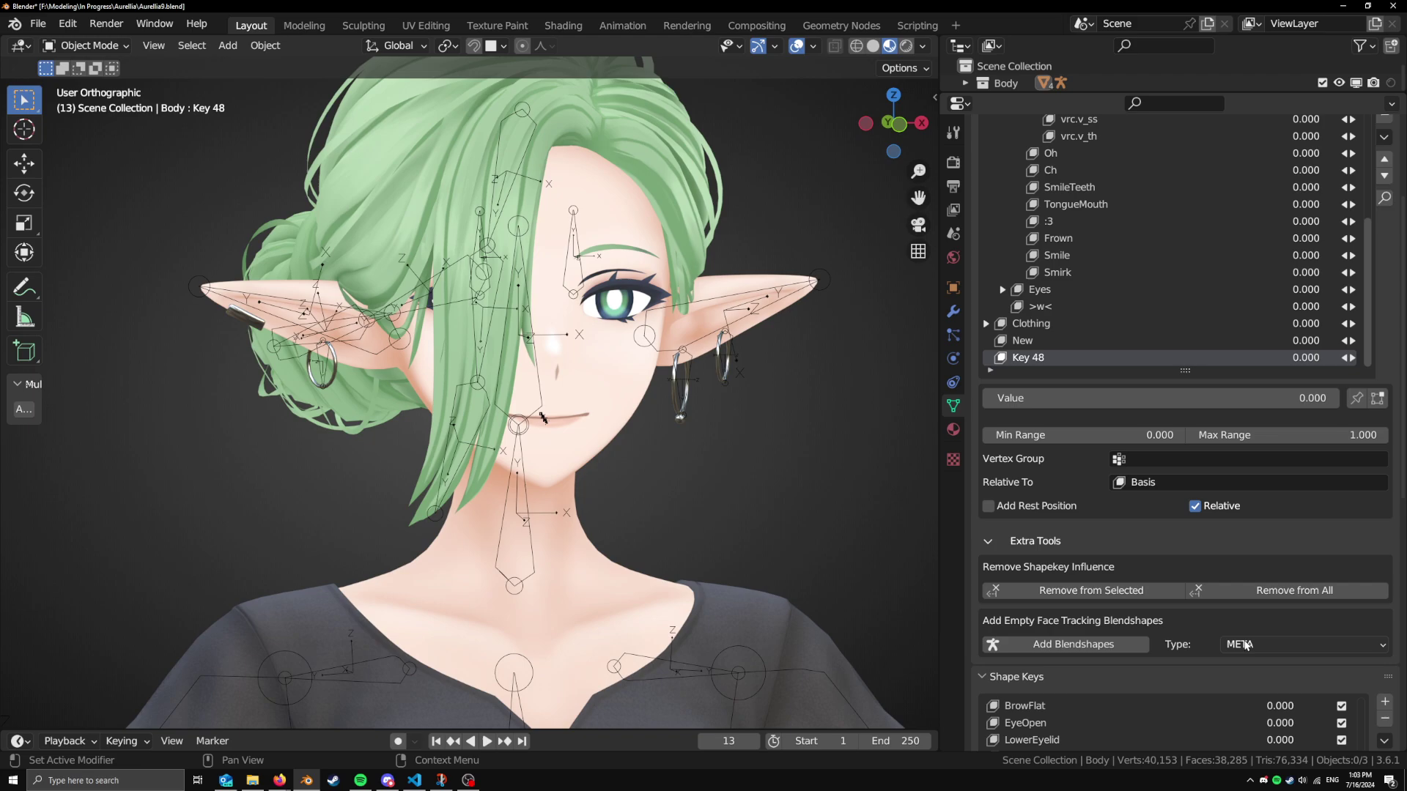
click(1111, 643)
Look through the blendshapes in the __META__ group, then collapse and re-expand the group
scroll(1099, 322, down, 5)
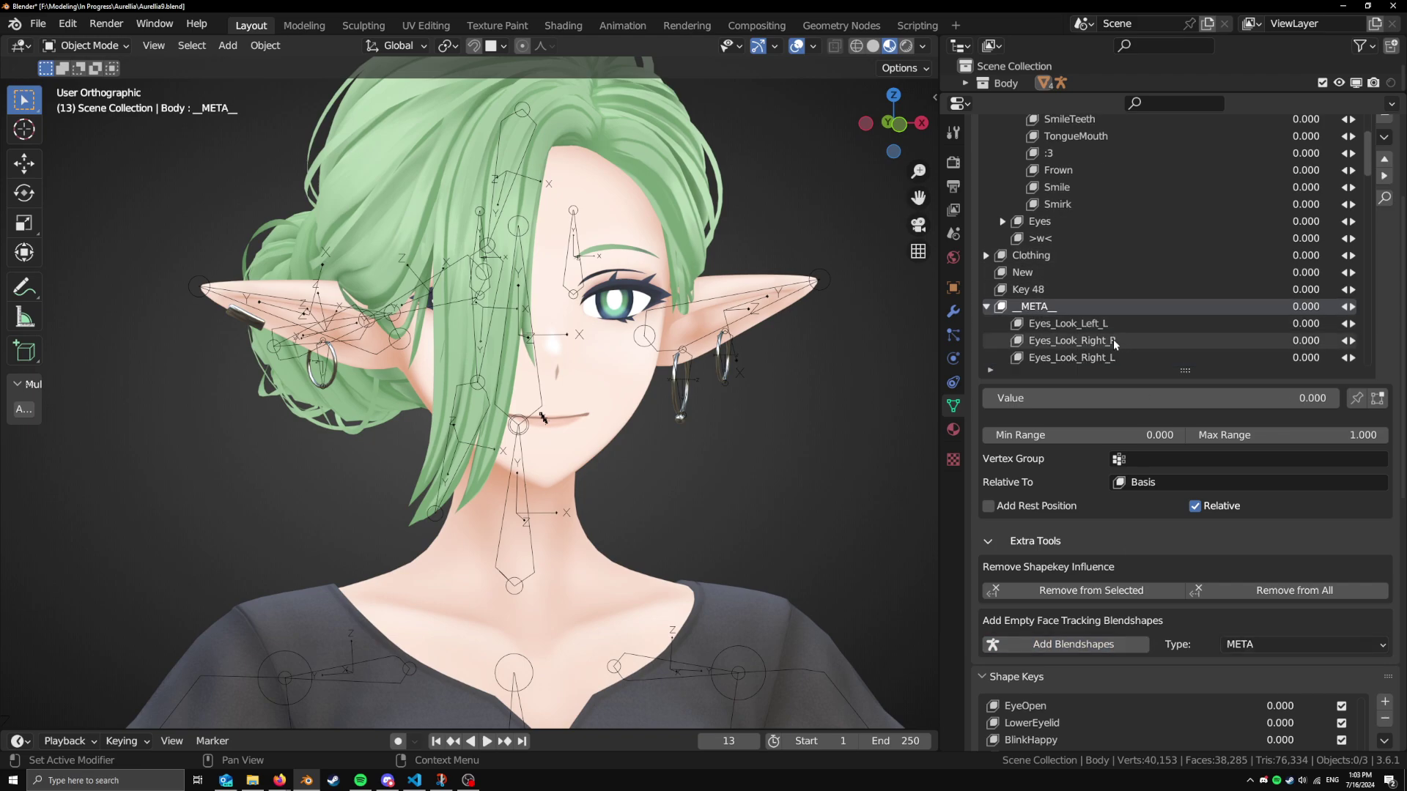
scroll(1171, 385, up, 4)
scroll(1171, 385, down, 8)
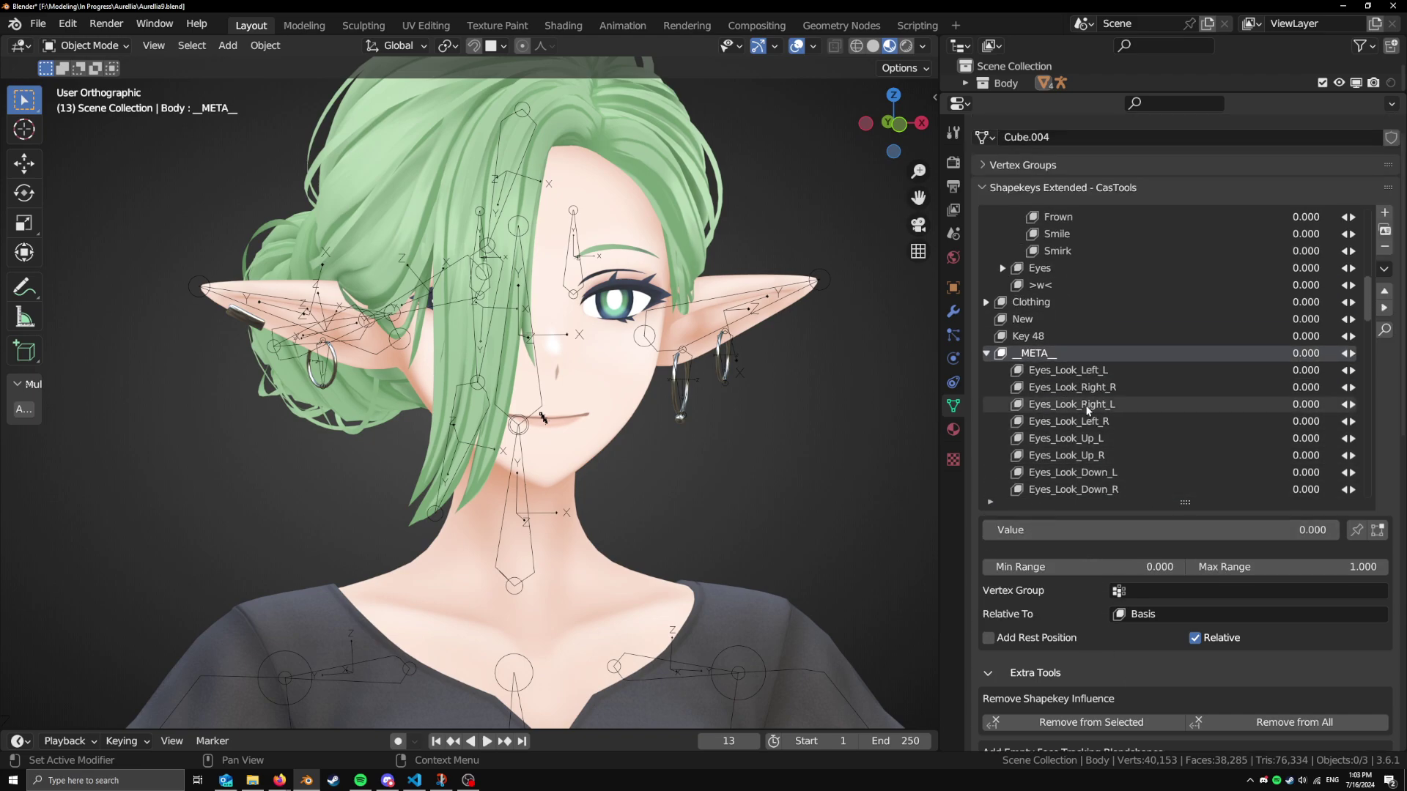
scroll(1289, 344, down, 6)
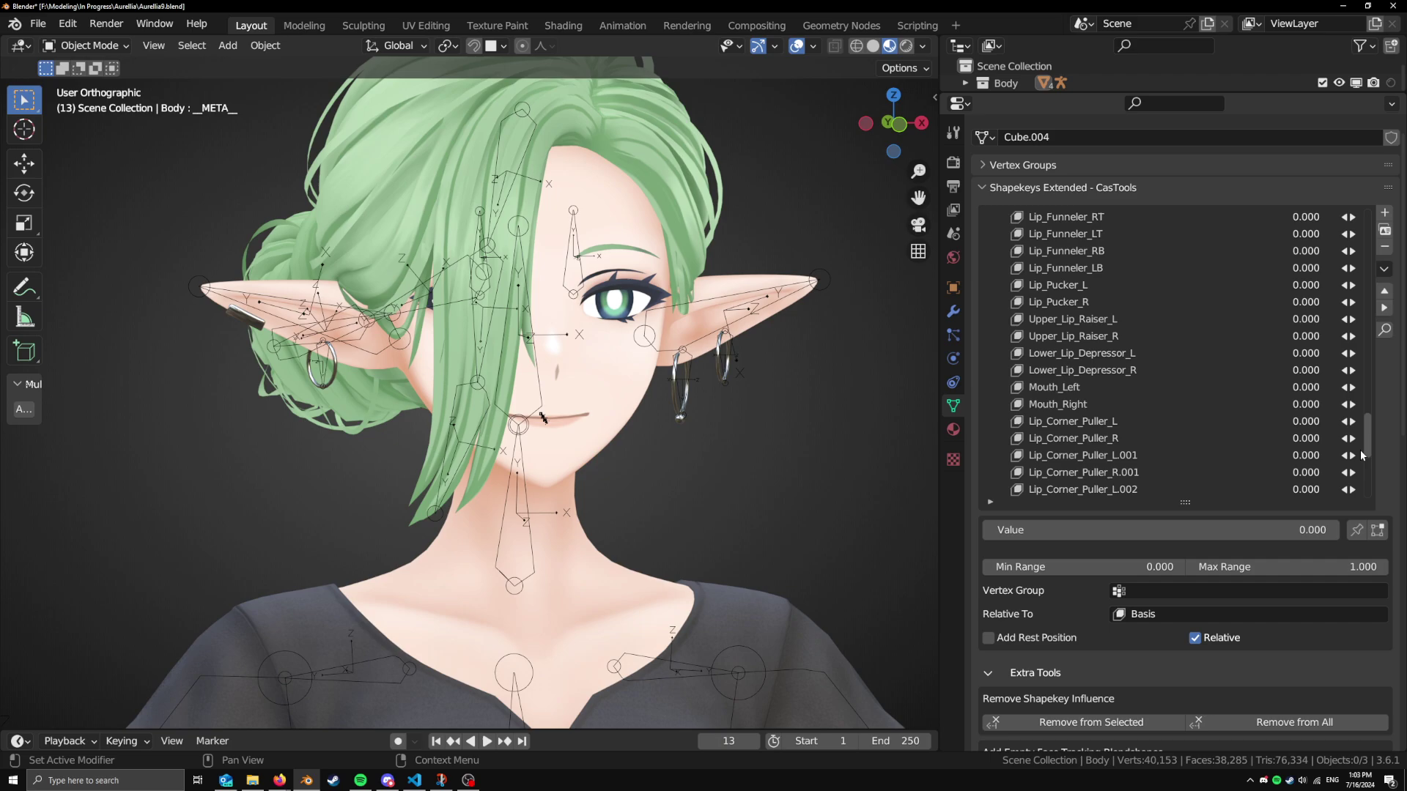
scroll(1369, 352, up, 10)
scroll(1371, 352, up, 5)
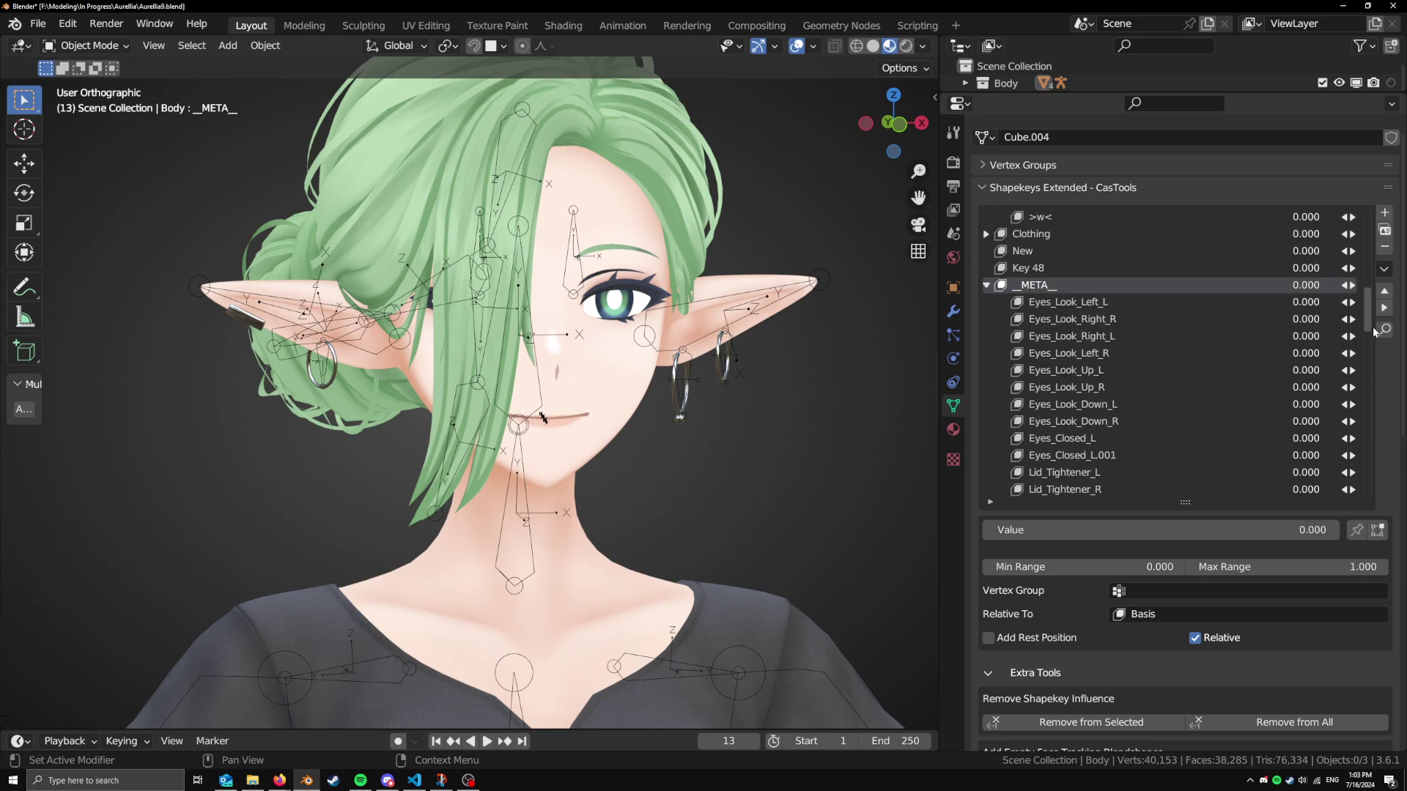
click(986, 292)
click(986, 489)
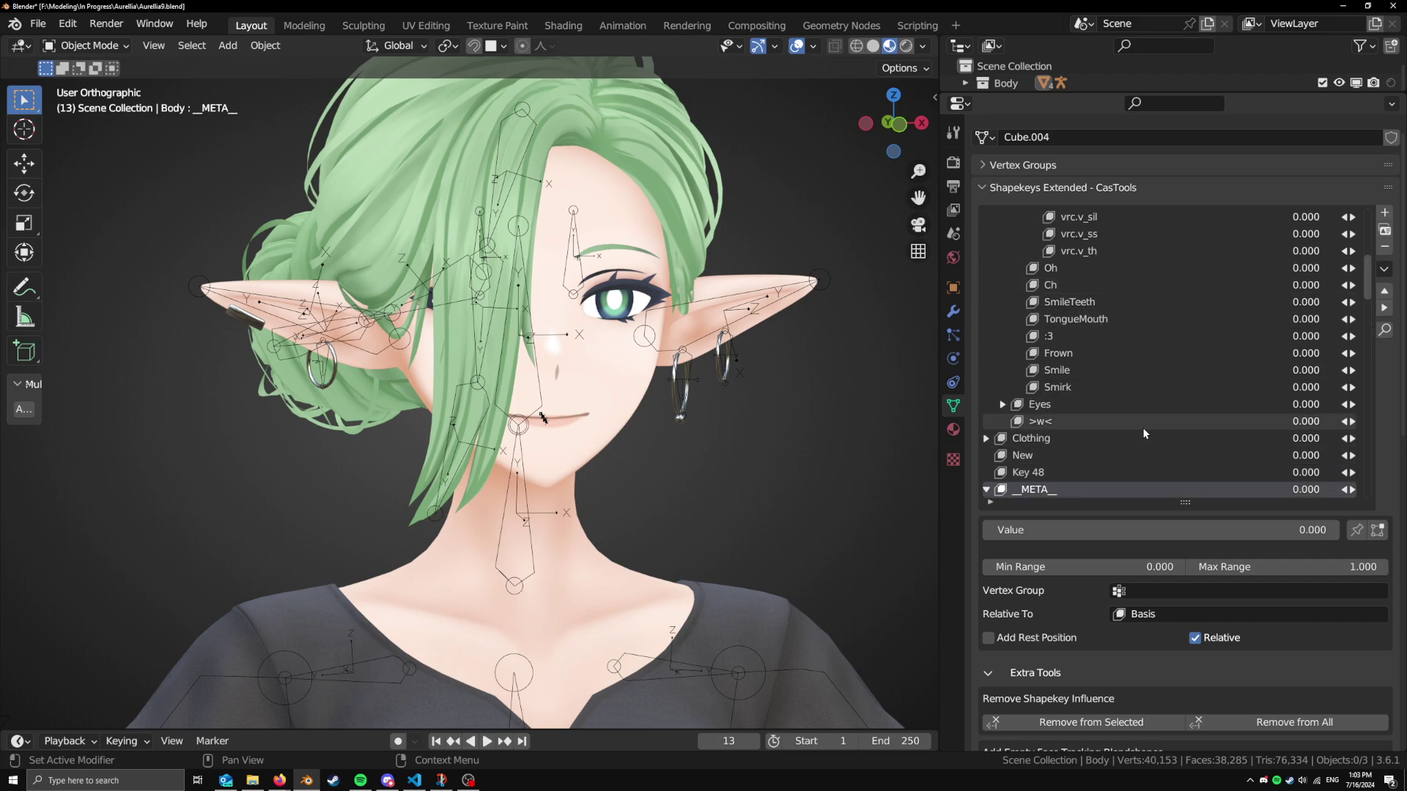
Select the Eyes_Look_Right_R shape key in the __META__ group and review the remaining keys and the Extra Tools options
scroll(1142, 428, down, 5)
scroll(1148, 433, down, 5)
click(1084, 353)
scroll(1109, 406, down, 5)
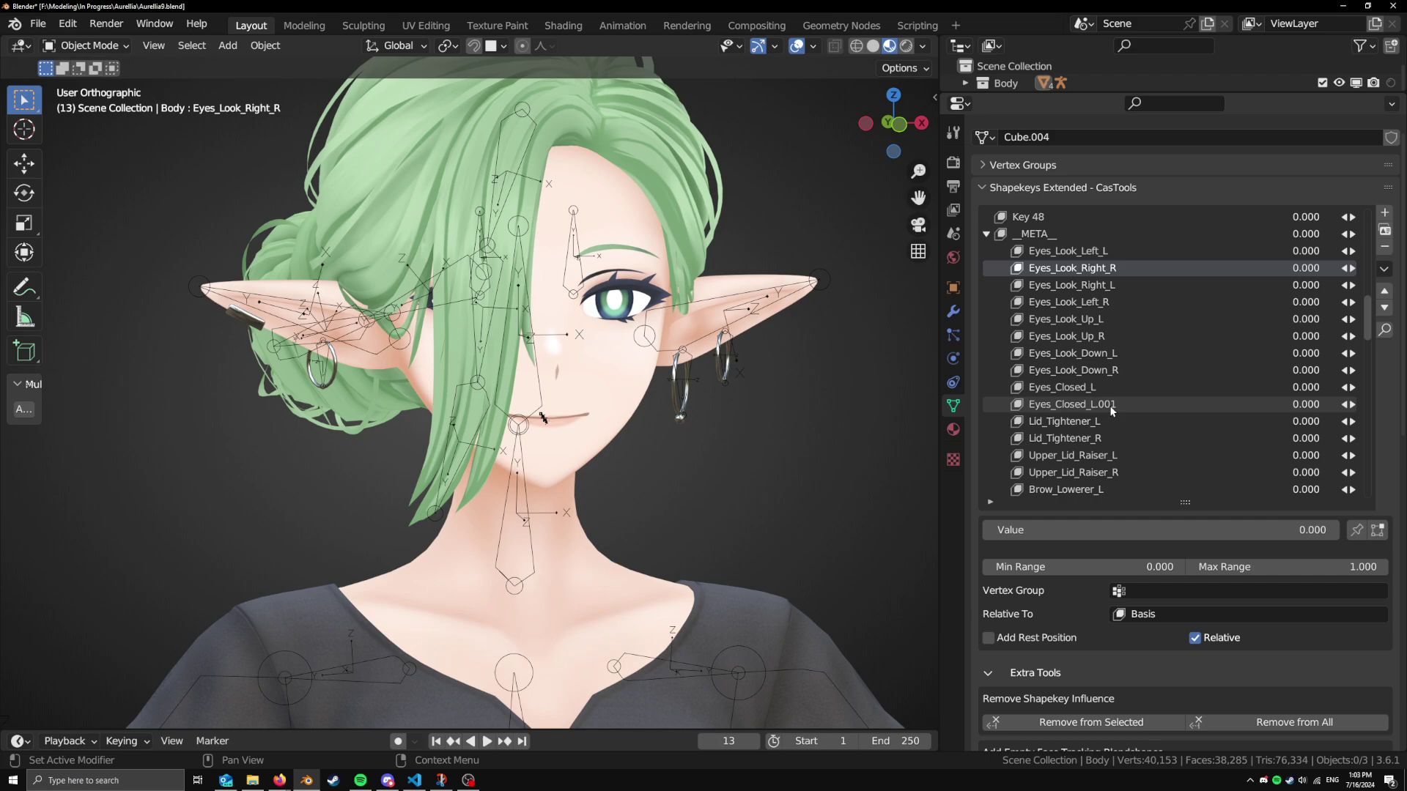
scroll(1092, 579, down, 3)
scroll(1090, 583, down, 1)
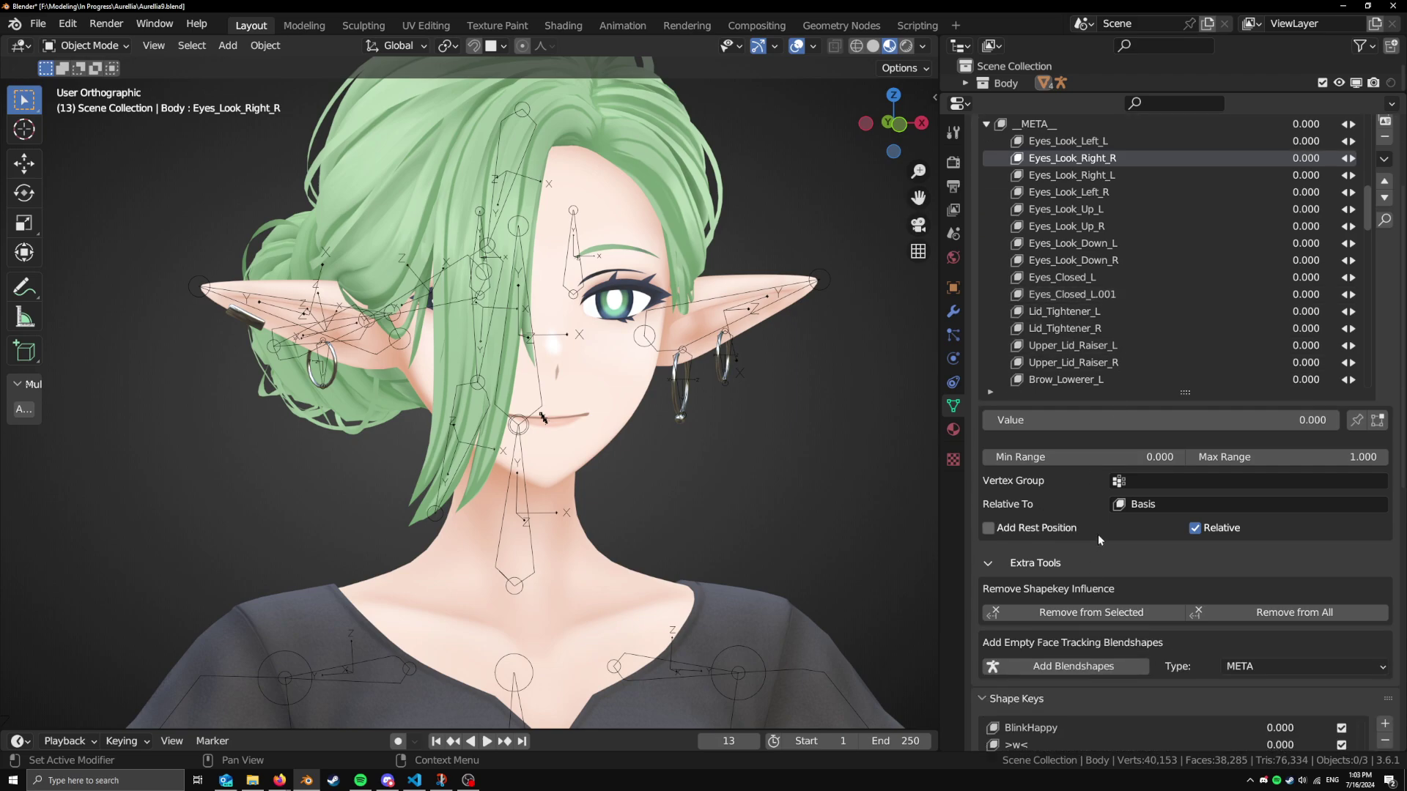
scroll(1098, 537, down, 2)
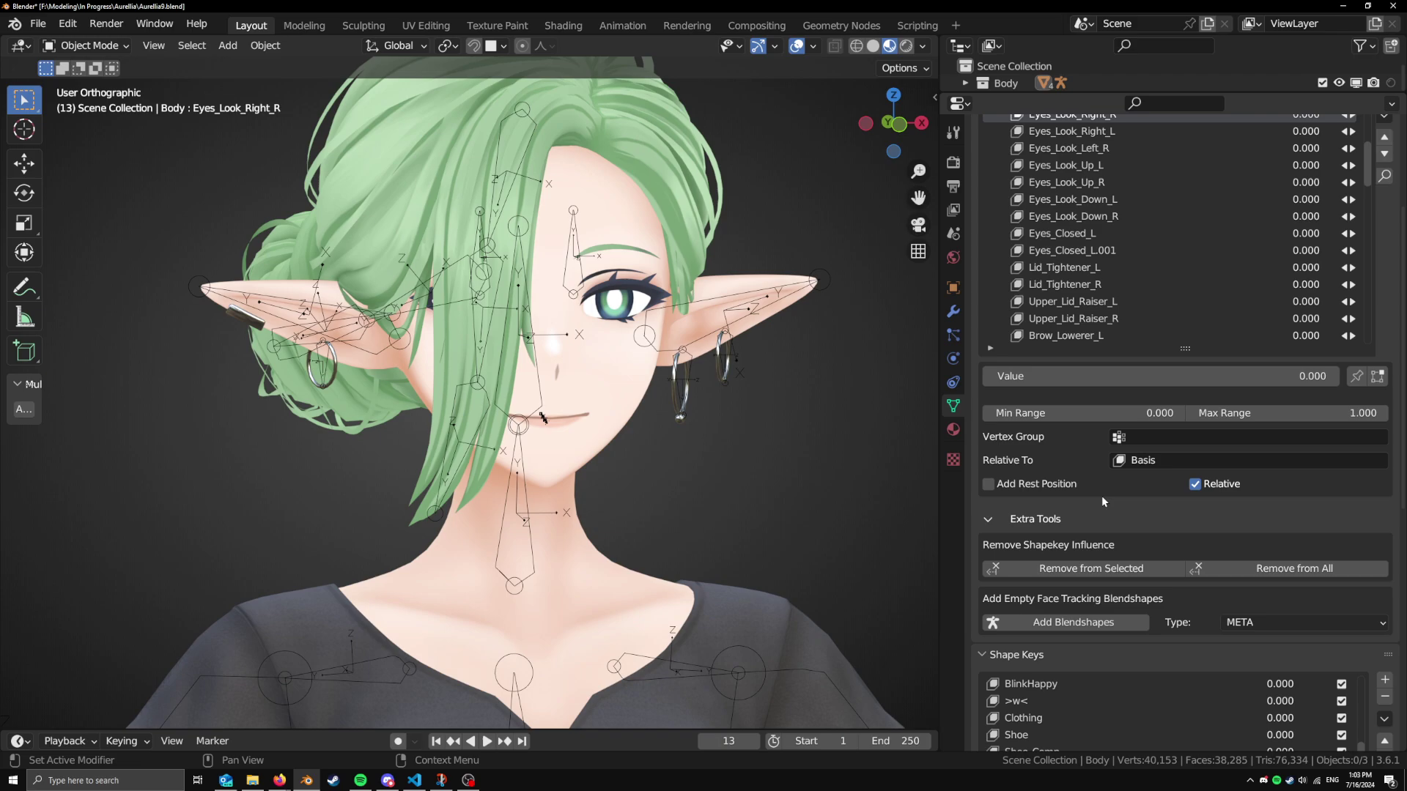
scroll(1101, 495, up, 2)
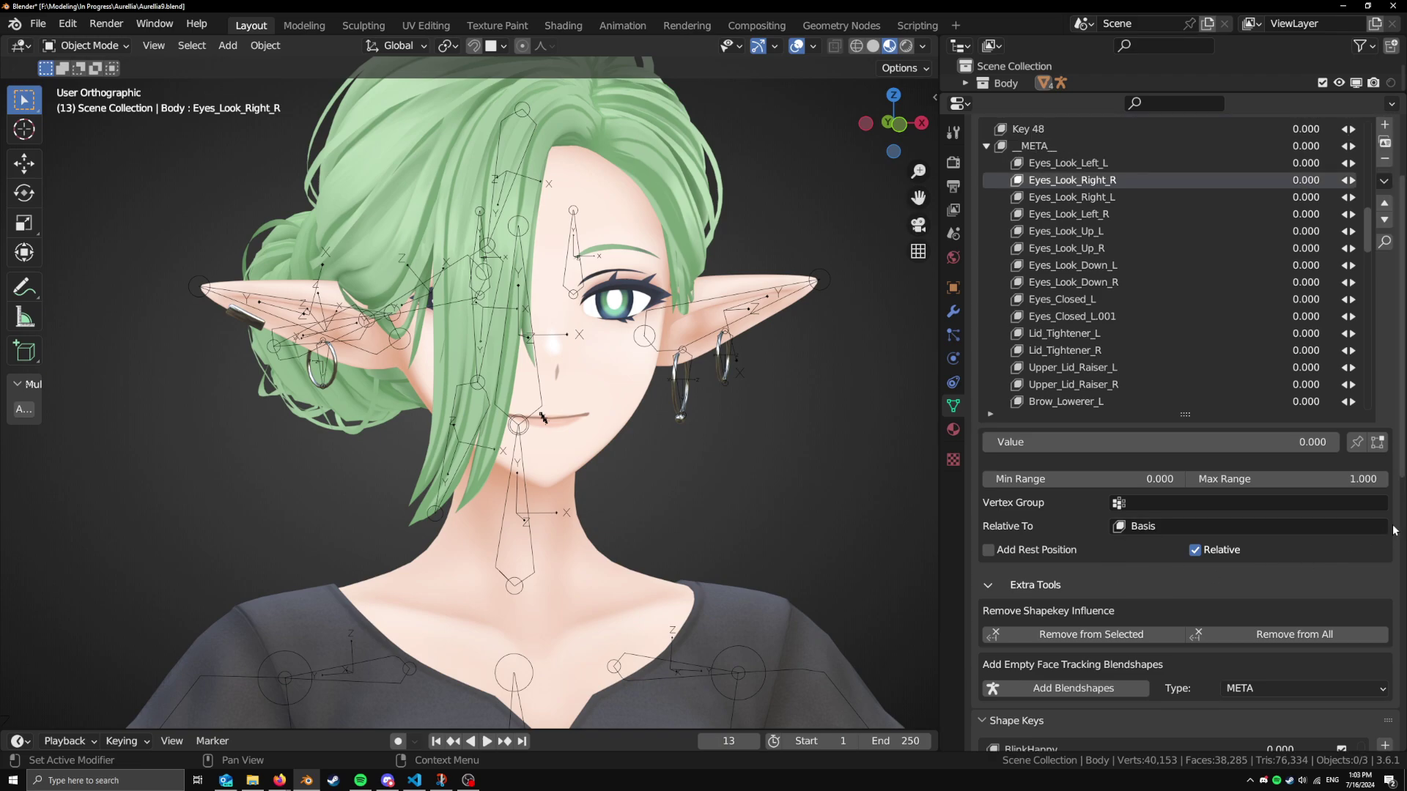